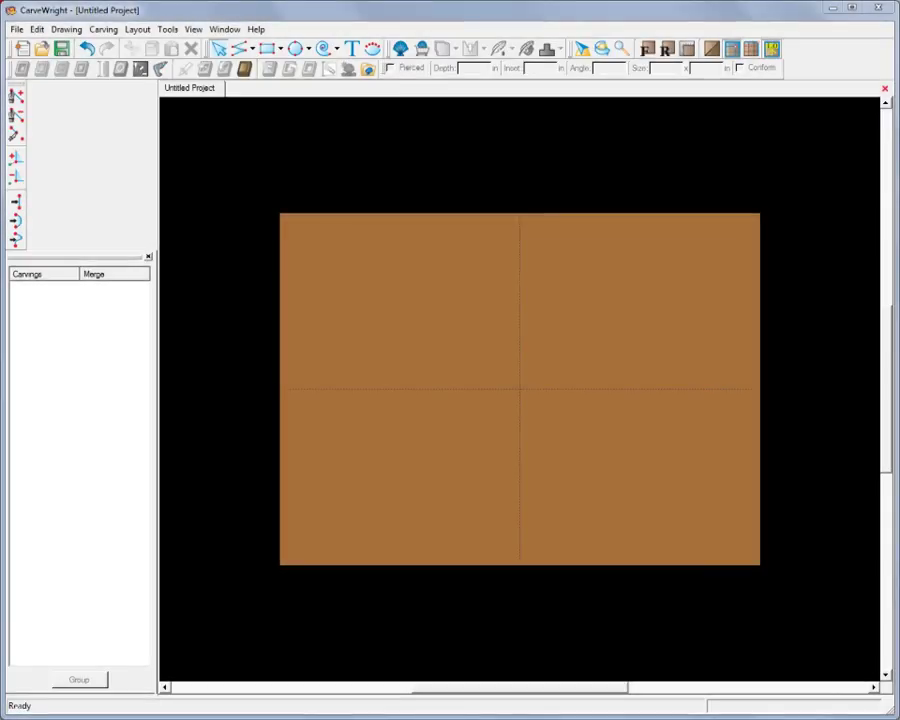
Draw a 4.0 x 2.5 rectangle at upper left and a 1.805-radius circle beside it.
{"action": "left_click", "coordinate": [262, 48]}
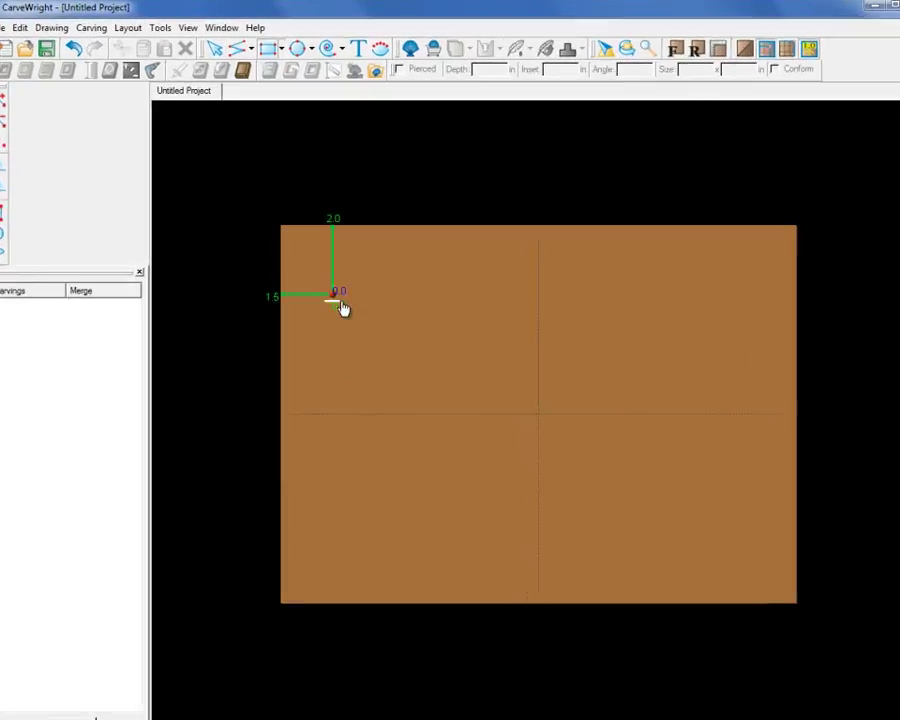
{"action": "left_click_drag", "start_coordinate": [330, 277], "coordinate": [453, 356]}
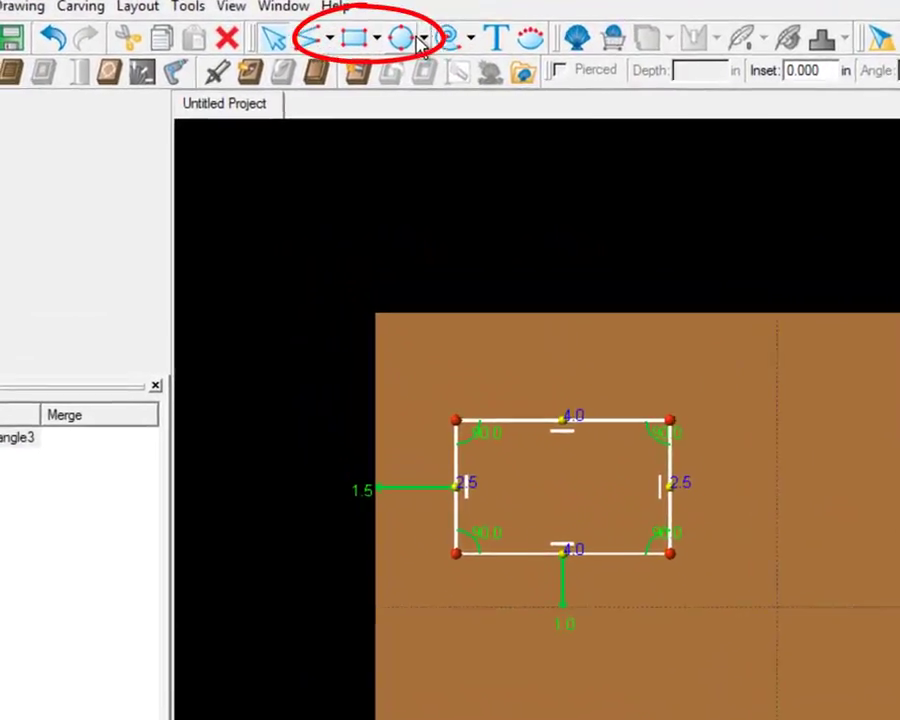
{"action": "left_click", "coordinate": [432, 42]}
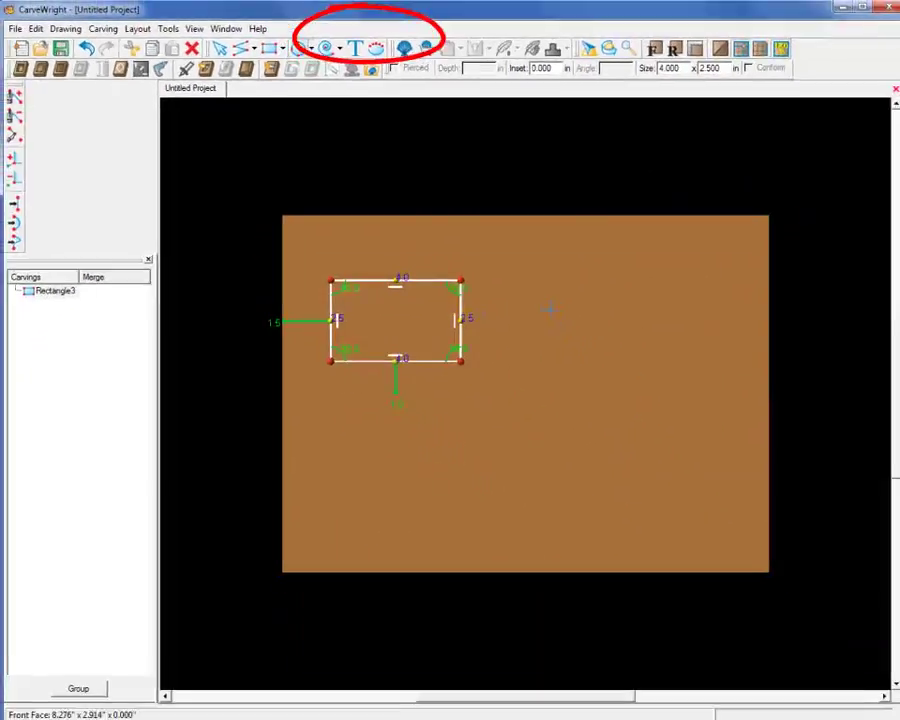
{"action": "left_click_drag", "start_coordinate": [851, 485], "coordinate": [899, 548]}
{"action": "left_click_drag", "start_coordinate": [600, 347], "coordinate": [602, 348]}
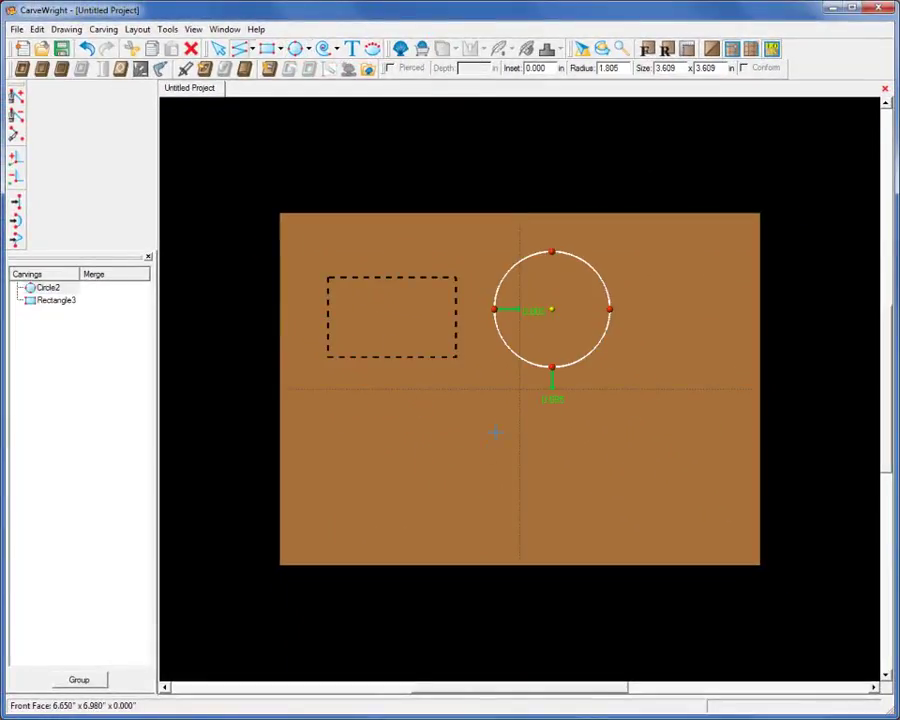
Trace a closed cross-shaped outline with connected lines below the circle.
{"action": "left_click", "coordinate": [500, 390]}
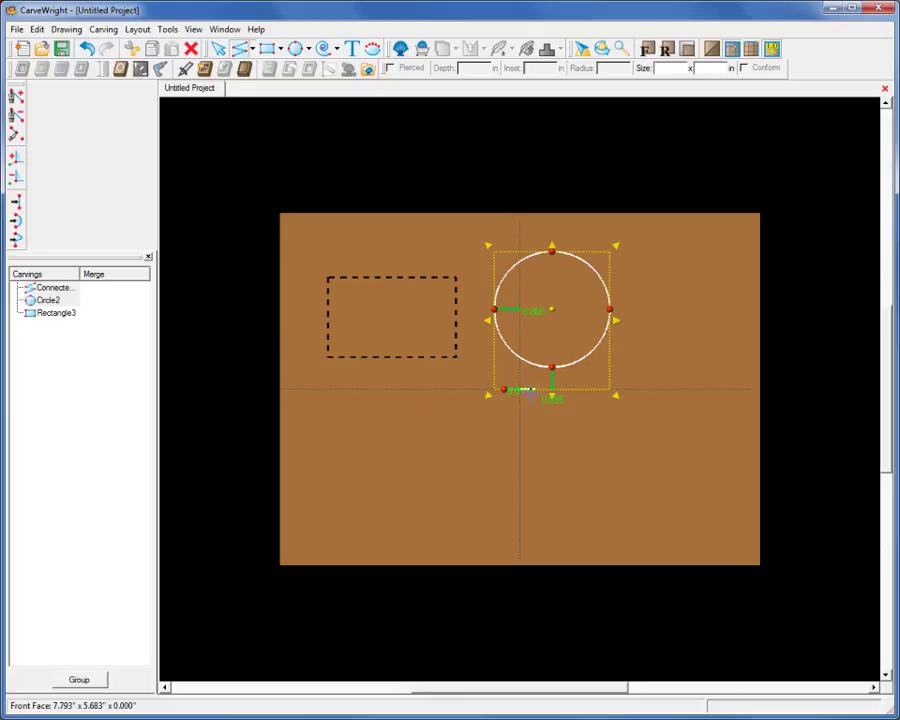
{"action": "left_click", "coordinate": [534, 388]}
{"action": "left_click", "coordinate": [534, 436]}
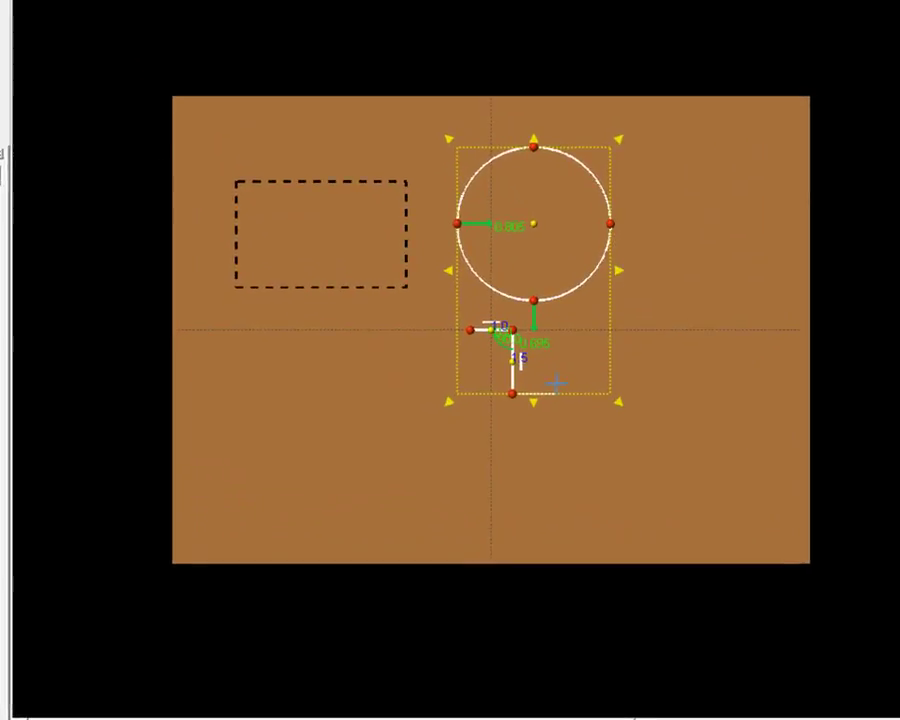
{"action": "left_click", "coordinate": [556, 393]}
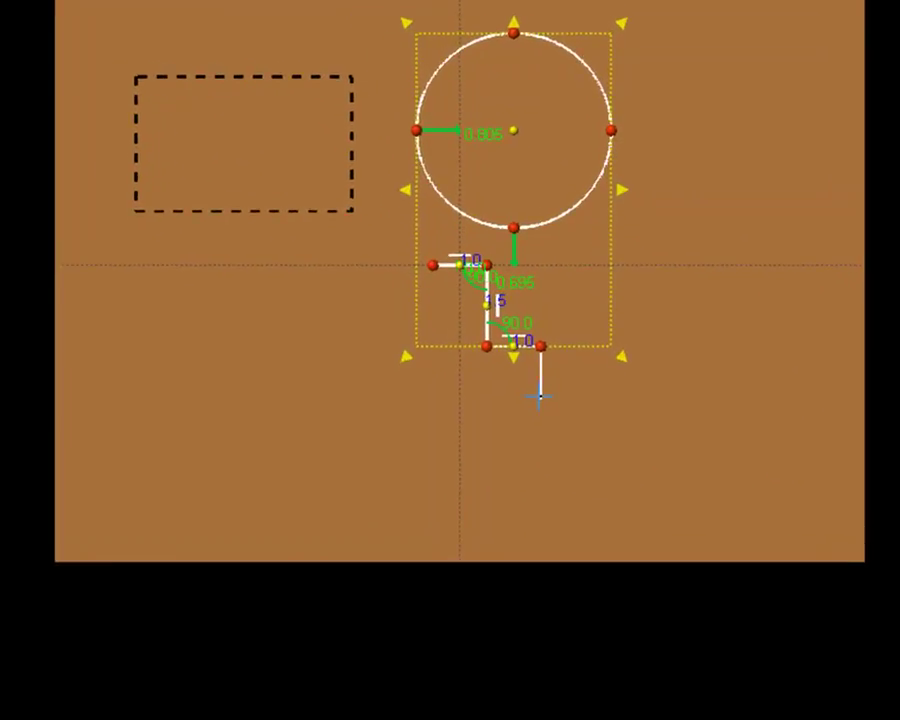
{"action": "left_click", "coordinate": [556, 436]}
{"action": "left_click", "coordinate": [513, 436]}
{"action": "left_click", "coordinate": [513, 501]}
{"action": "left_click", "coordinate": [377, 451]}
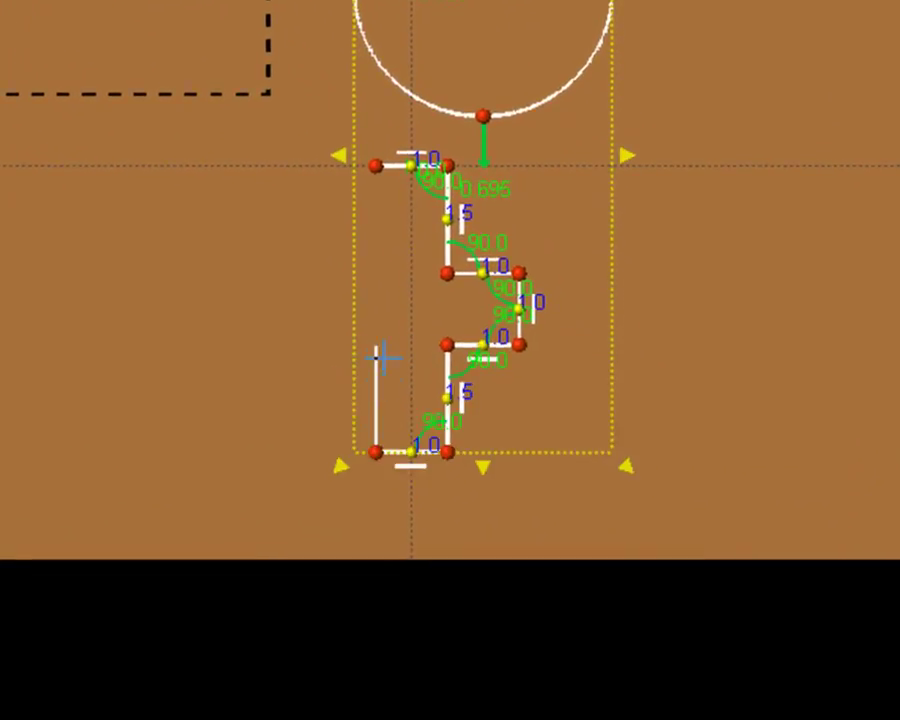
{"action": "left_click", "coordinate": [374, 344]}
{"action": "left_click", "coordinate": [302, 344]}
{"action": "left_click", "coordinate": [301, 272]}
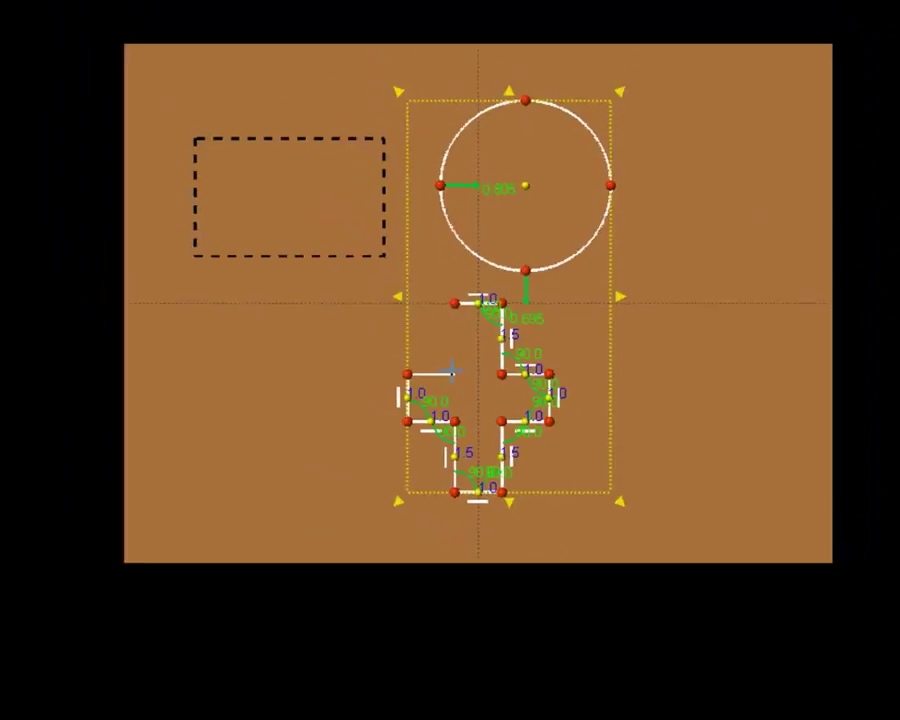
{"action": "left_click", "coordinate": [455, 373]}
{"action": "left_click", "coordinate": [455, 302]}
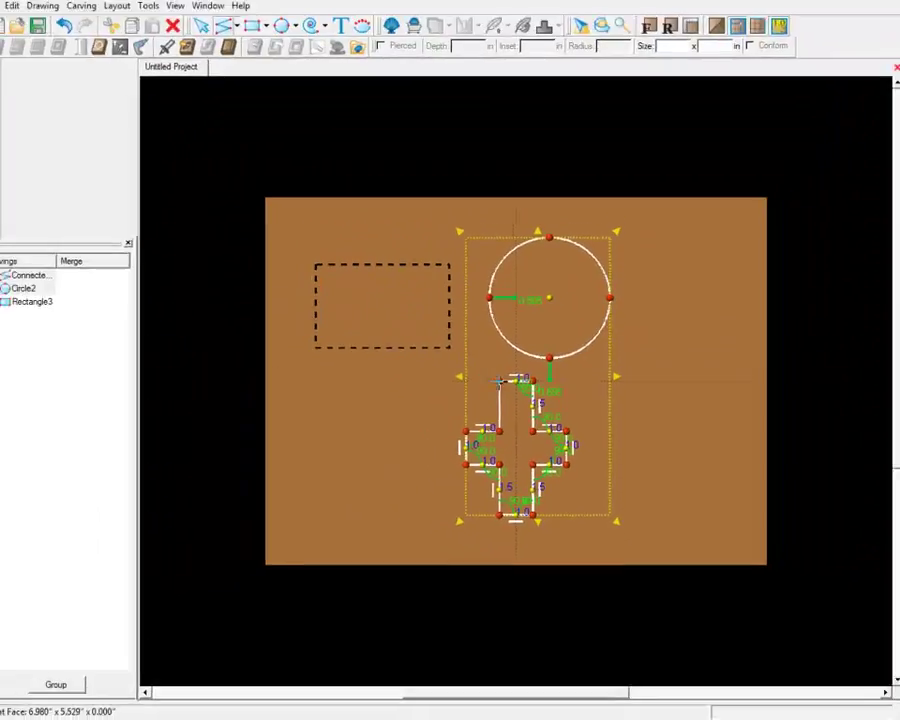
{"action": "left_click", "coordinate": [680, 366]}
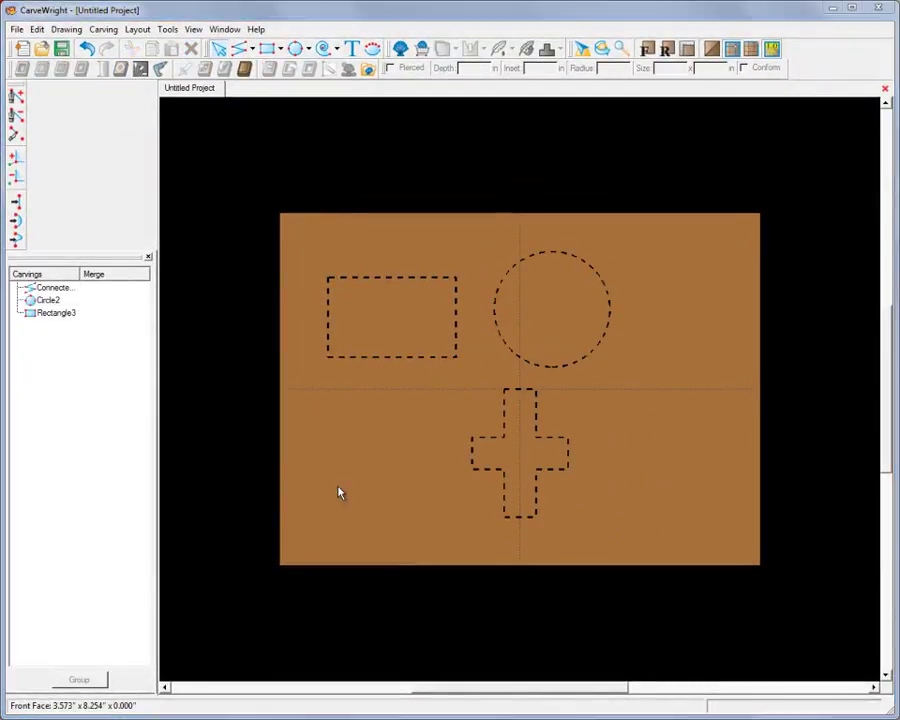
Turn the rectangle, circle and cross into recessed pockets and tilt the board into 3D.
{"action": "left_click_drag", "start_coordinate": [311, 239], "coordinate": [659, 542]}
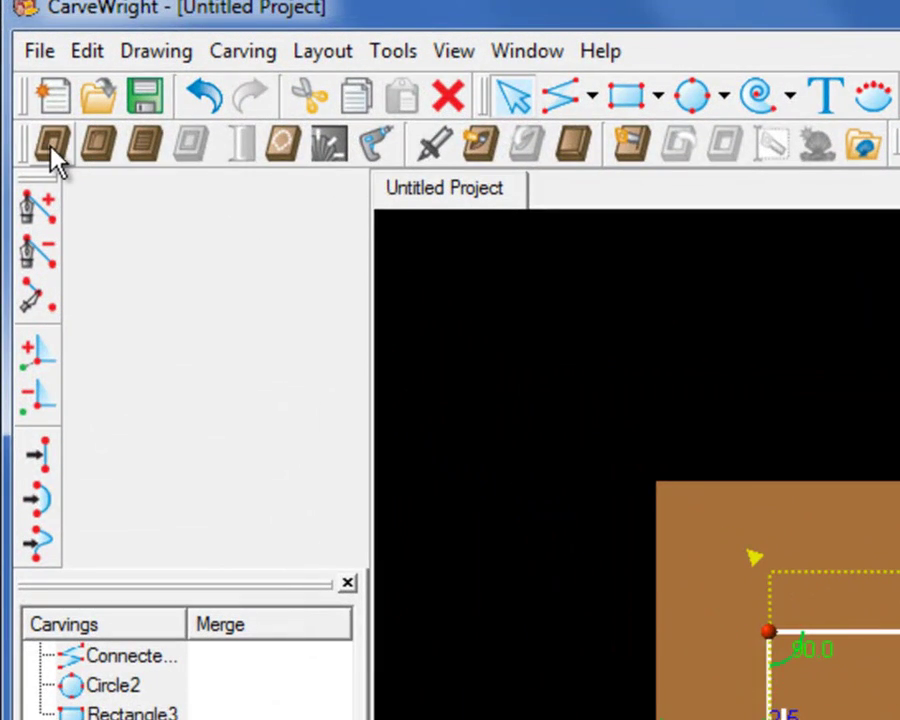
{"action": "left_click", "coordinate": [33, 101]}
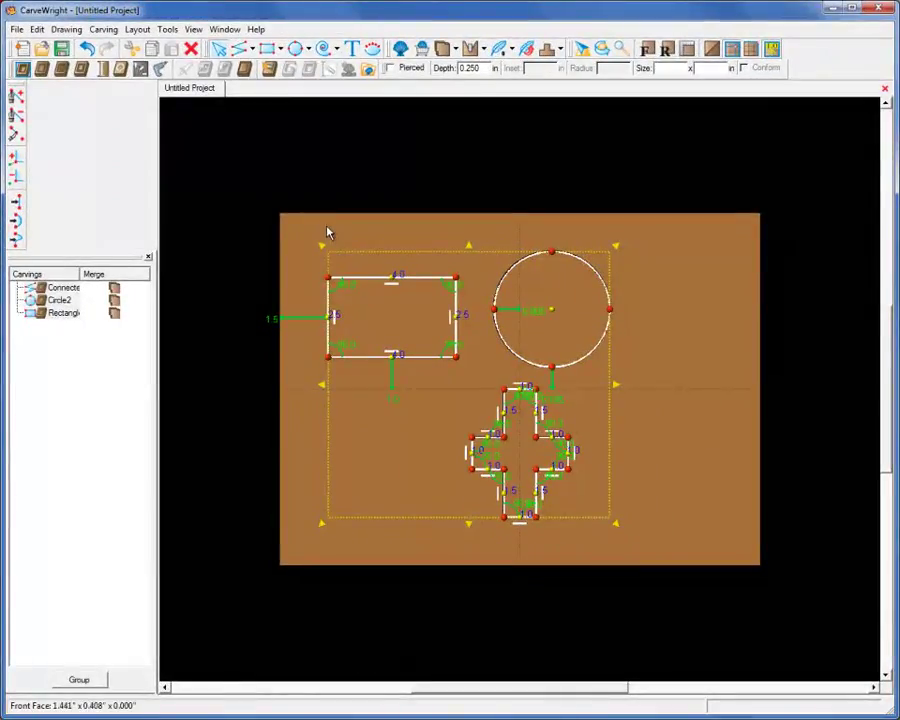
{"action": "right_click_drag", "start_coordinate": [486, 420], "coordinate": [484, 326]}
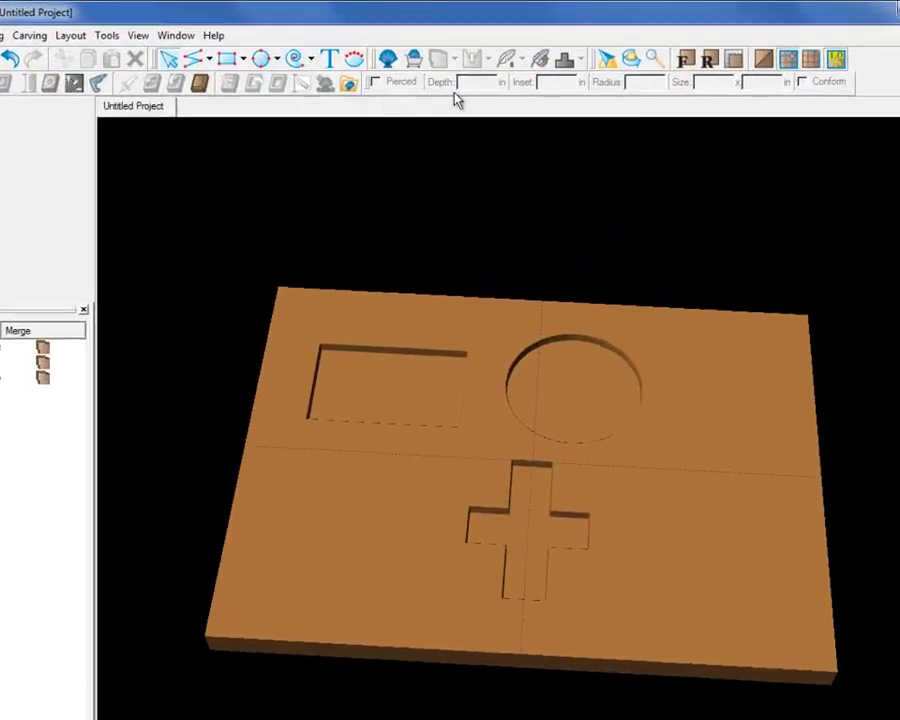
Set the rectangular pocket's depth to 0.625 in.
{"action": "left_click", "coordinate": [460, 380]}
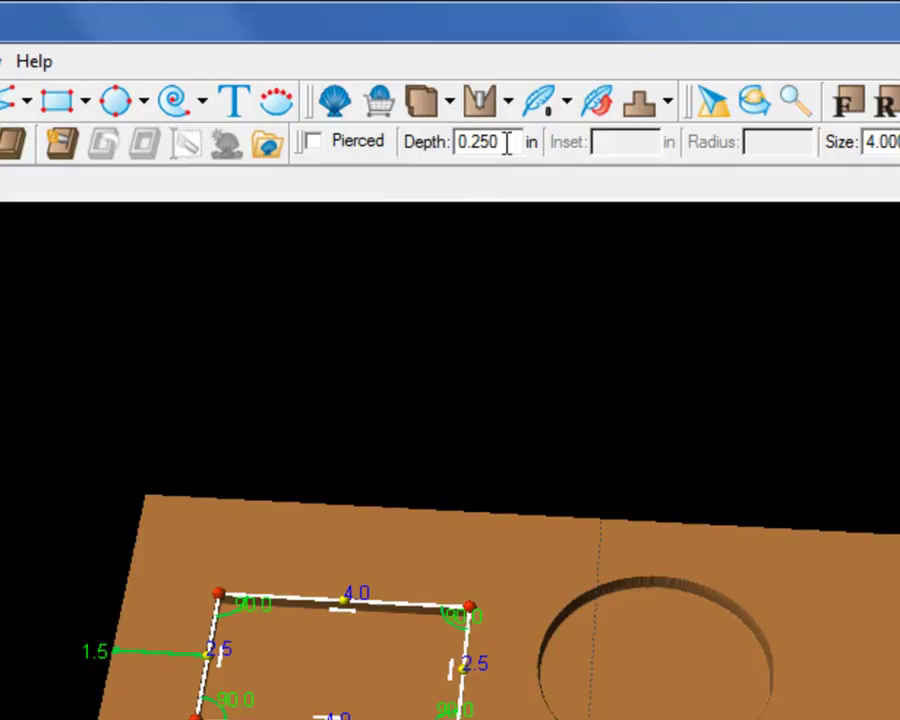
{"action": "double_click", "coordinate": [507, 143]}
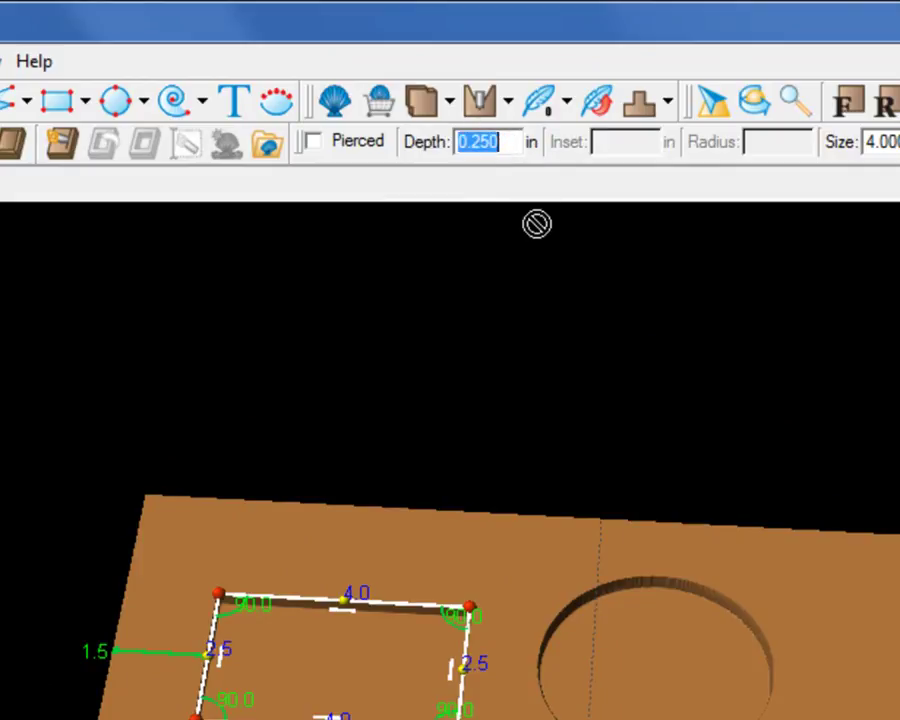
{"action": "type", "text": ".62"}
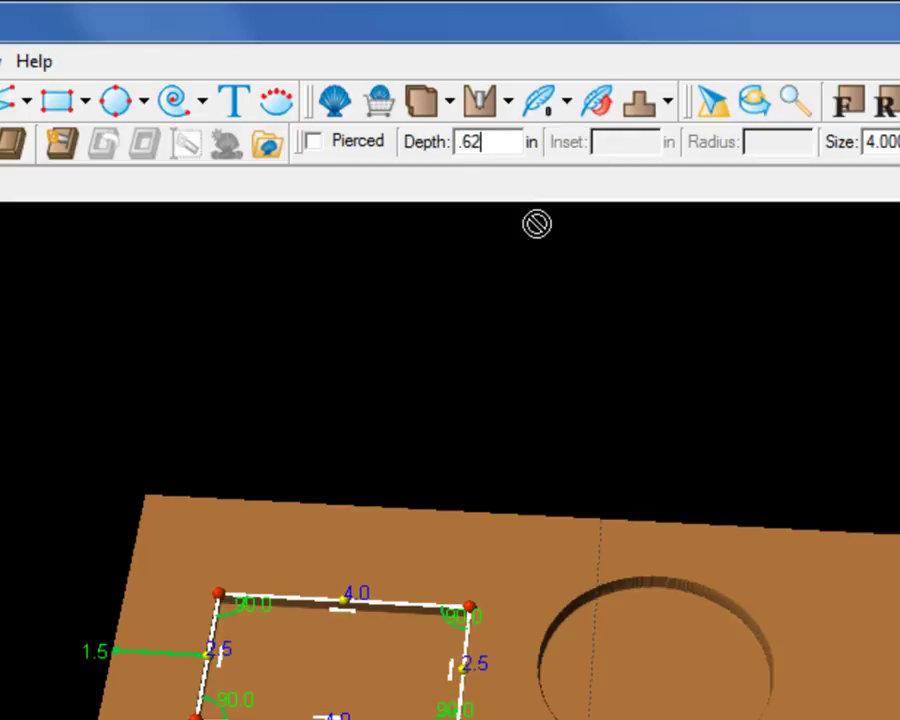
{"action": "type", "text": "5"}
{"action": "key", "text": "Return"}
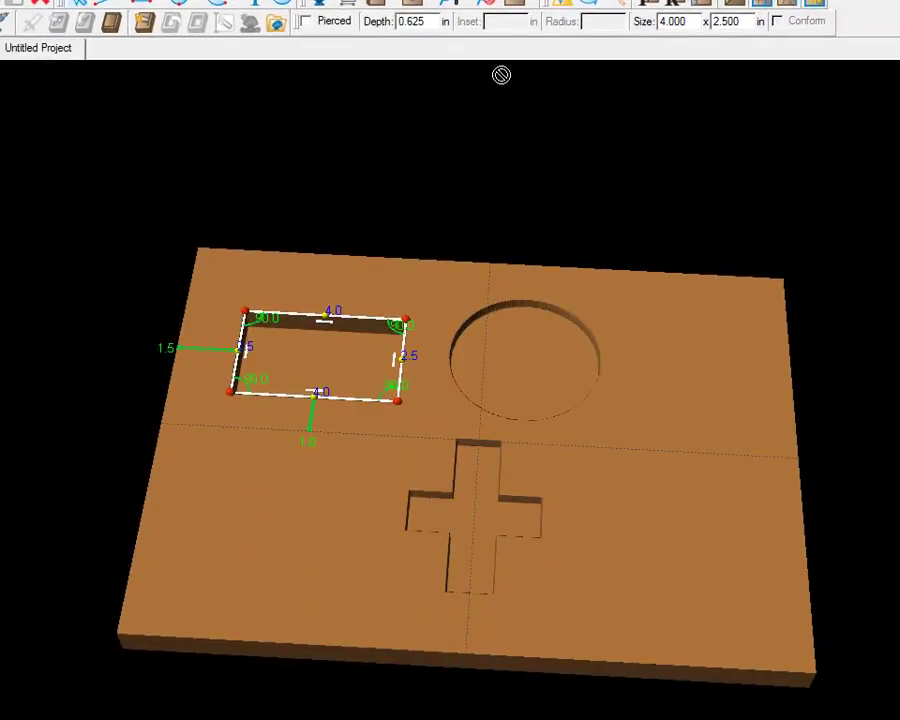
Set the circular pocket's depth to 0.5 in and shift the rectangular pocket left.
{"action": "left_click", "coordinate": [512, 315]}
{"action": "double_click", "coordinate": [435, 21]}
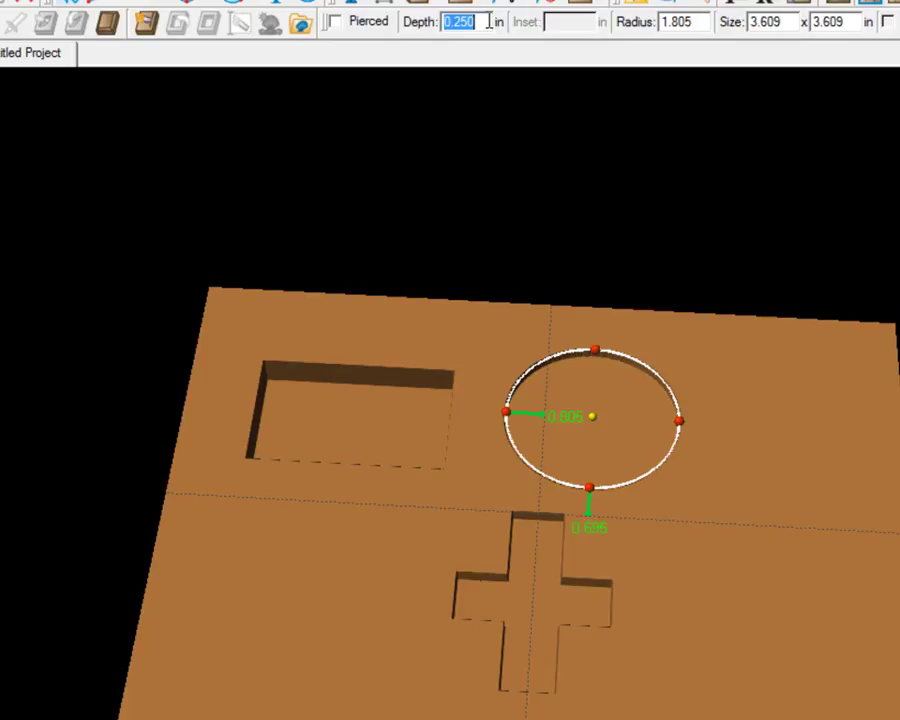
{"action": "left_click", "coordinate": [462, 21]}
{"action": "left_click_drag", "start_coordinate": [466, 21], "coordinate": [426, 23]}
{"action": "type", "text": ".5"}
{"action": "key", "text": "Return"}
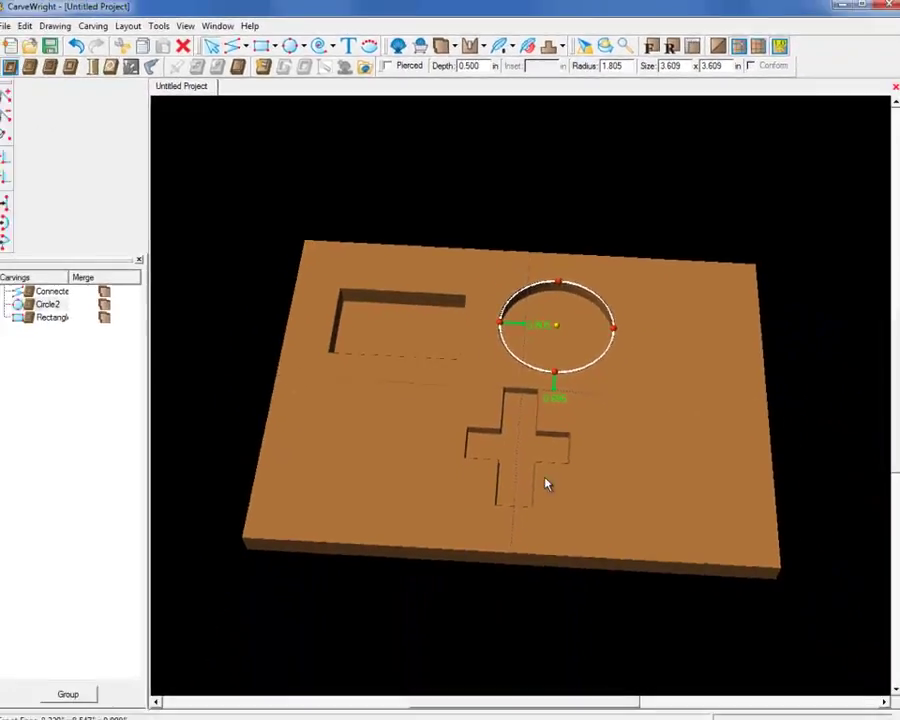
{"action": "key", "text": "Escape"}
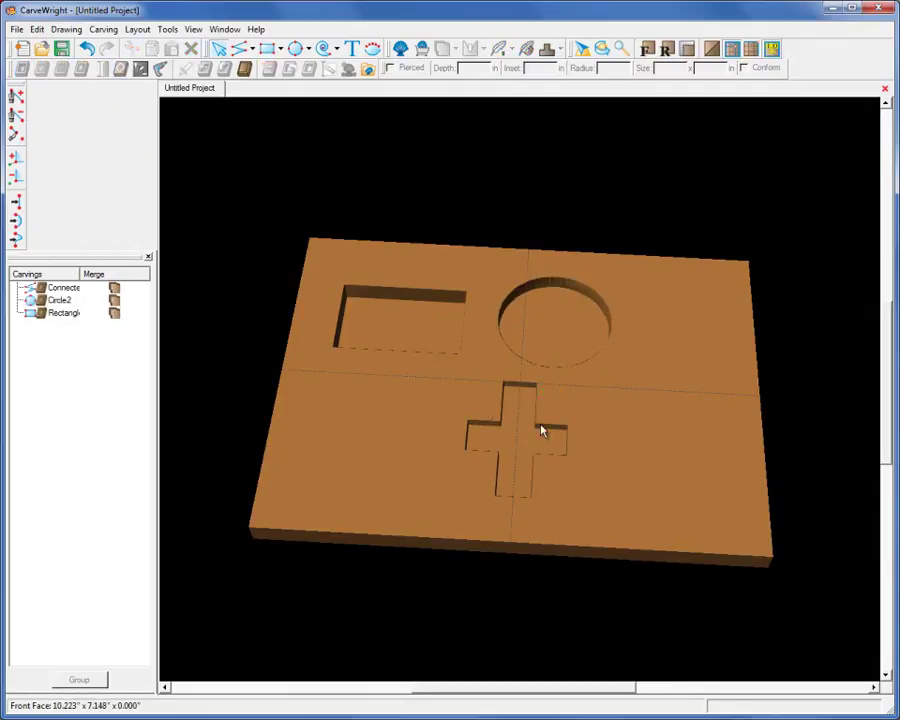
{"action": "left_click", "coordinate": [425, 329]}
{"action": "left_click_drag", "start_coordinate": [425, 329], "coordinate": [368, 323]}
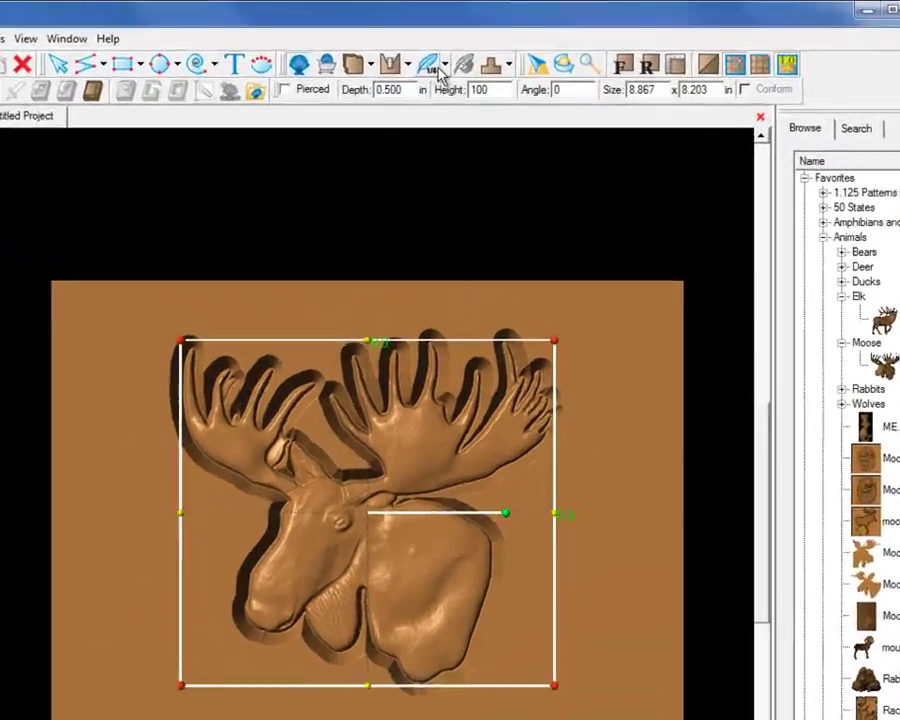
Set the moose carving to no feather, make it an engraved outline, and give it 0.1 in depth.
{"action": "left_click", "coordinate": [510, 48]}
{"action": "left_click", "coordinate": [322, 140]}
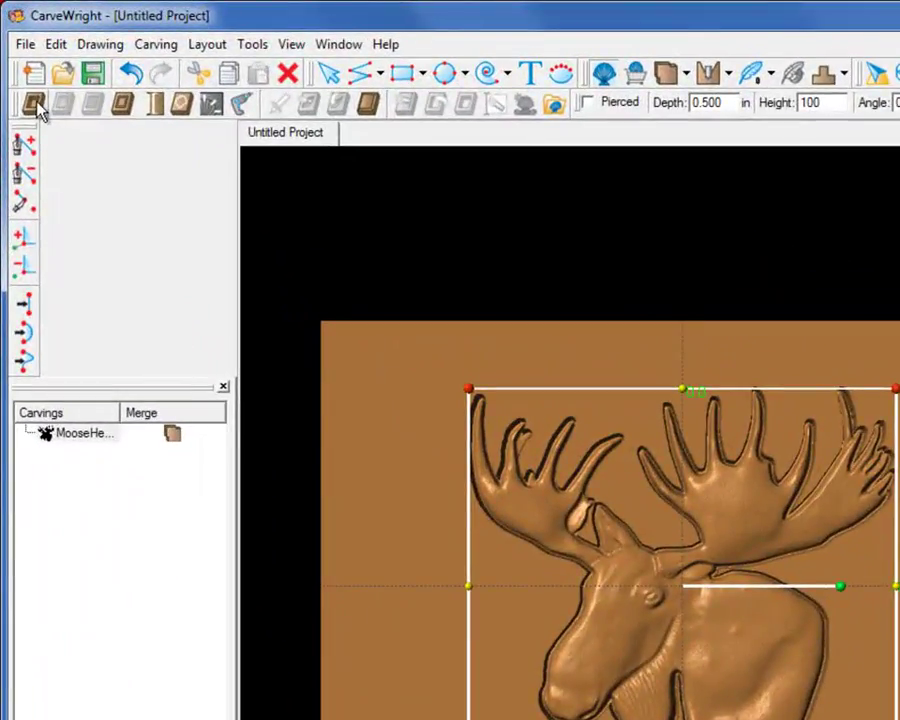
{"action": "left_click", "coordinate": [22, 69]}
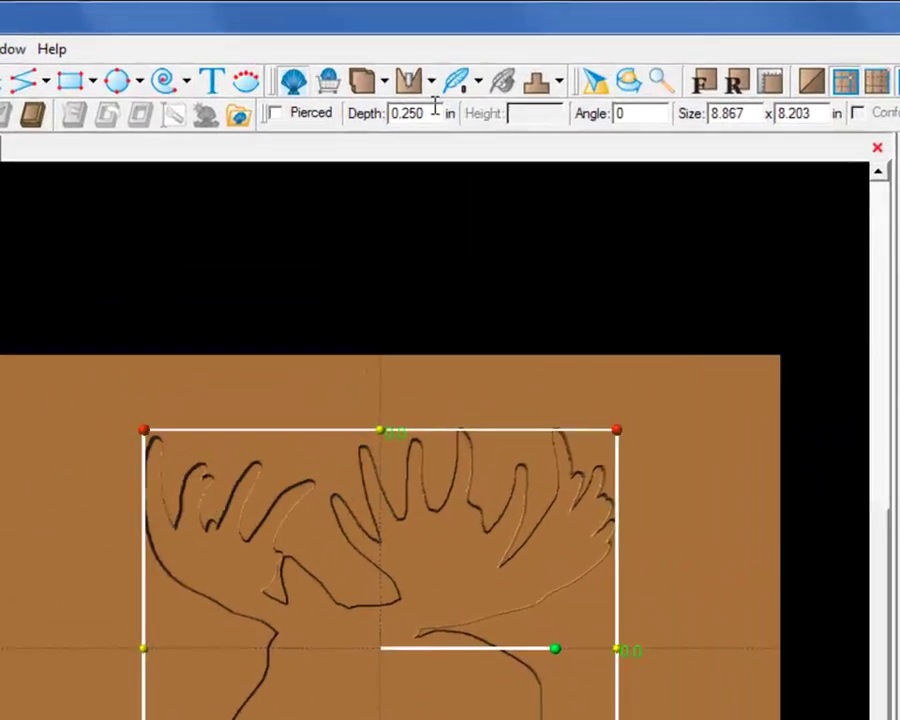
{"action": "double_click", "coordinate": [432, 113]}
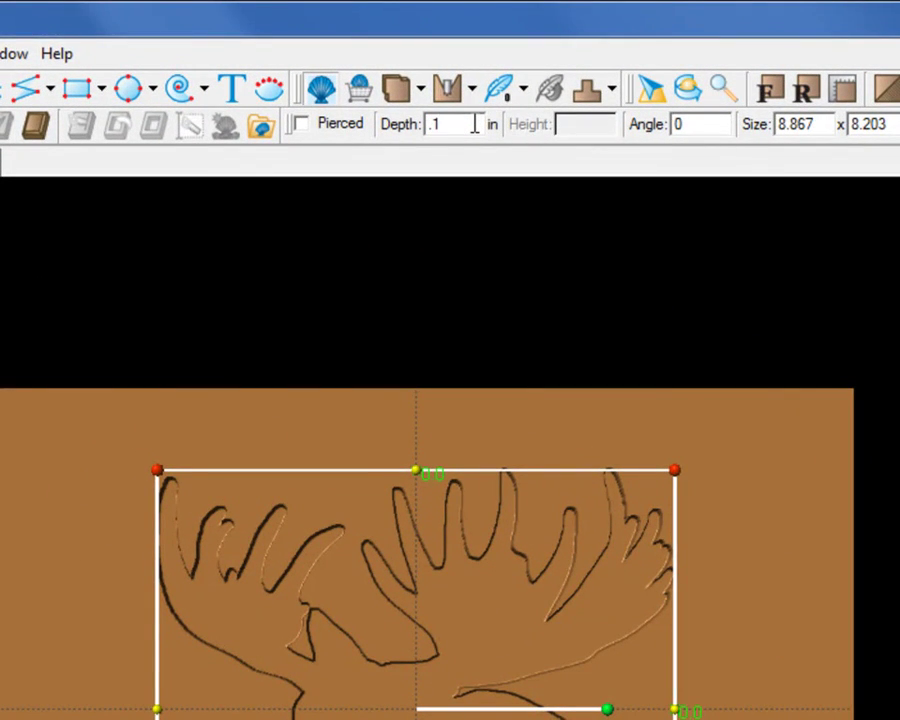
{"action": "key", "text": "Return"}
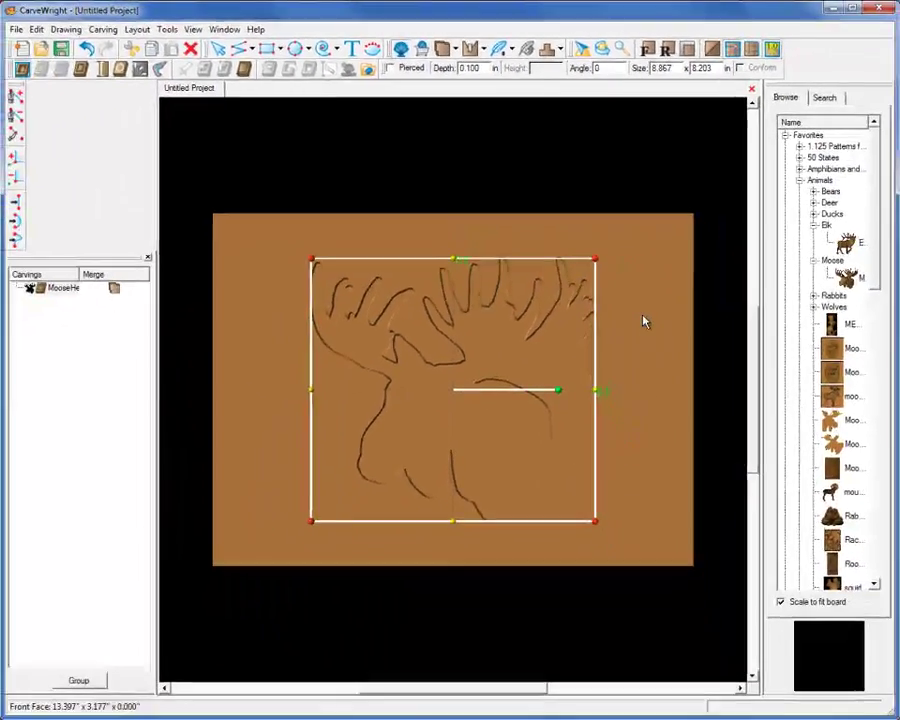
{"action": "left_click", "coordinate": [780, 592]}
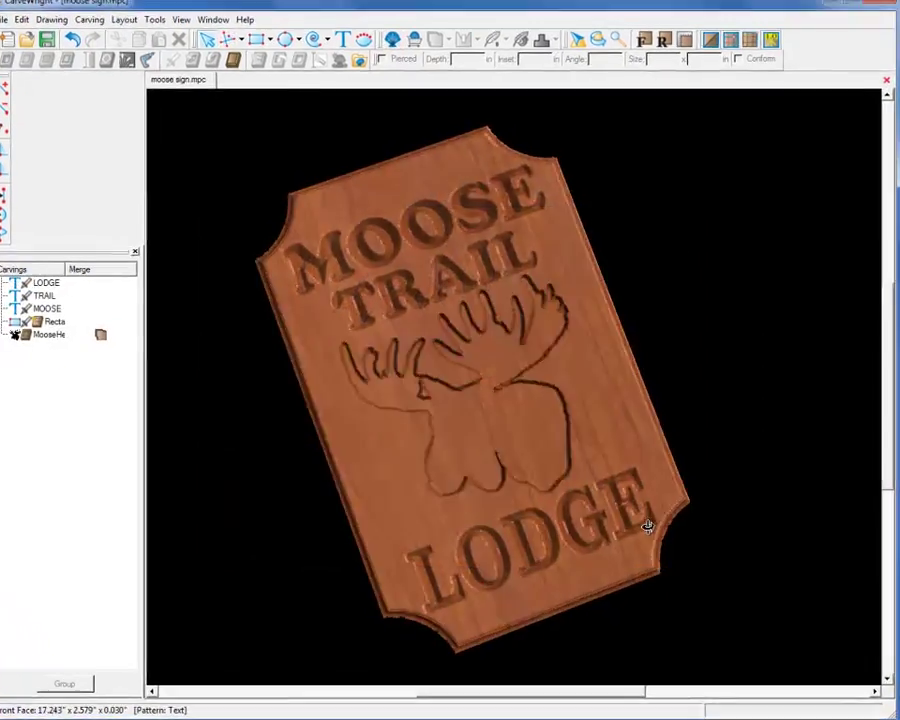
{"action": "middle_click_drag", "start_coordinate": [647, 526], "coordinate": [446, 488]}
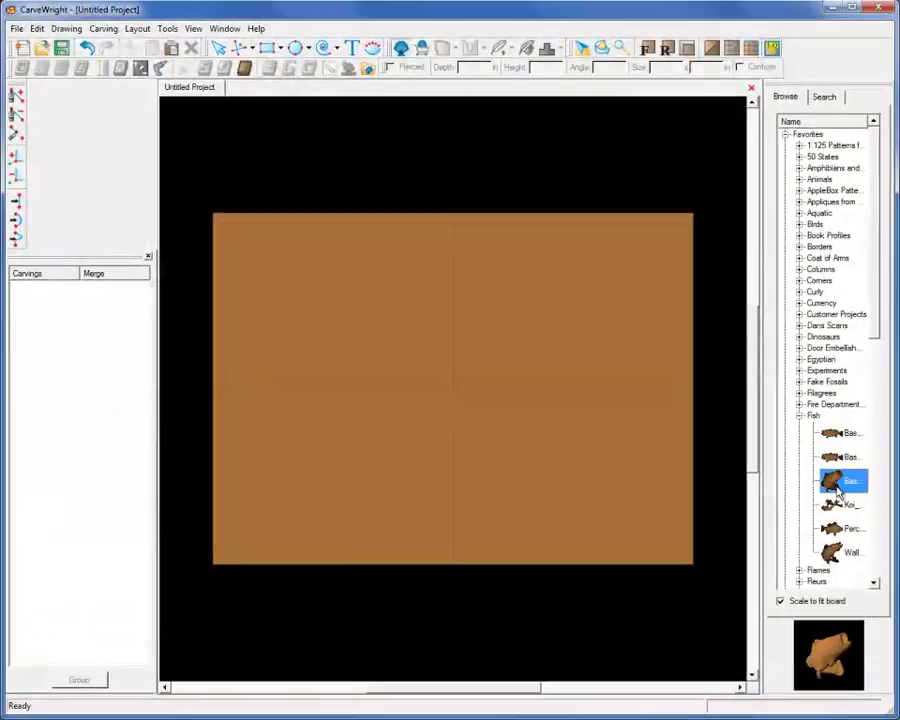
Centre the bass pattern on the board and give the circle a 1/4 inch feather.
{"action": "left_click_drag", "start_coordinate": [838, 490], "coordinate": [457, 386]}
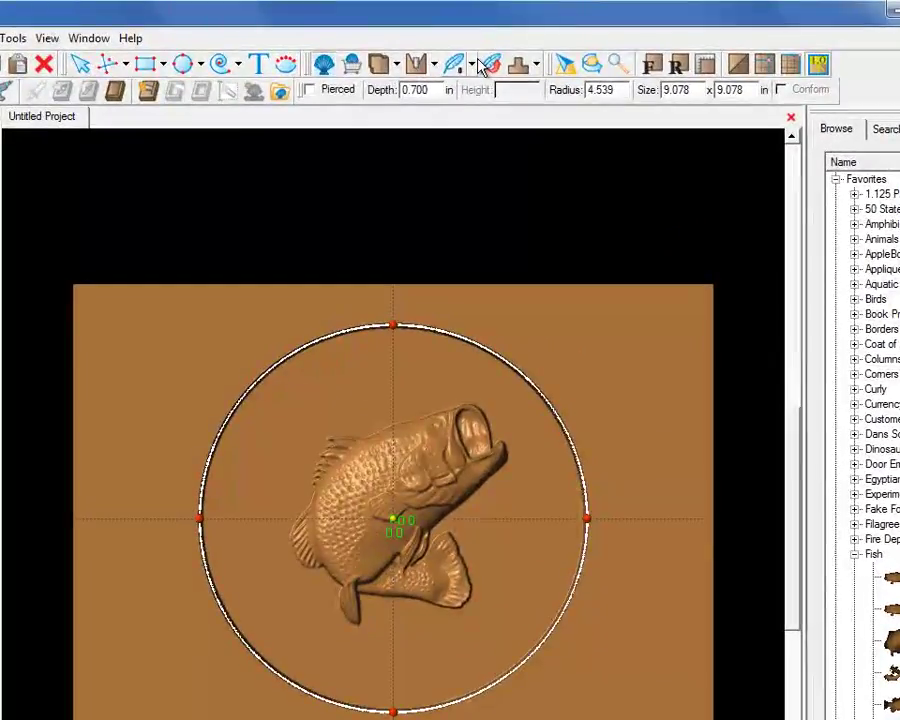
{"action": "left_click", "coordinate": [474, 65]}
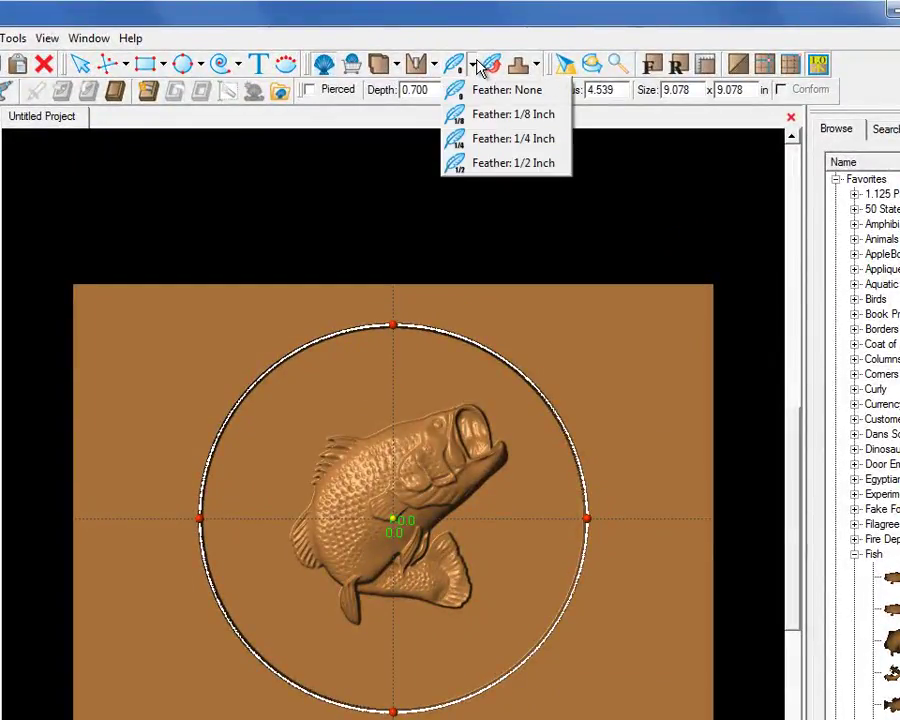
{"action": "left_click", "coordinate": [498, 137]}
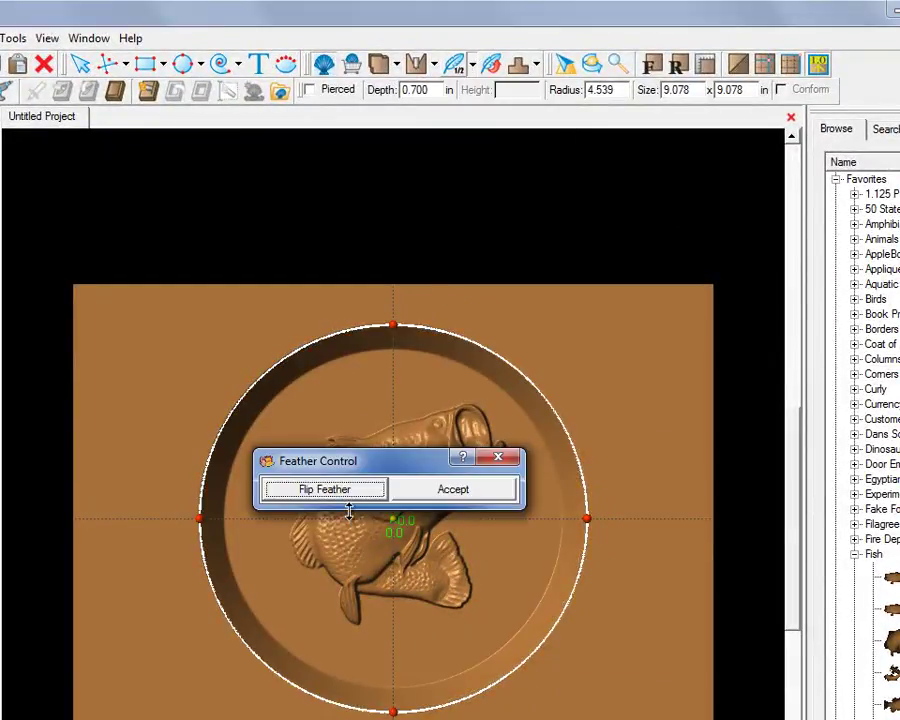
{"action": "left_click", "coordinate": [324, 489]}
{"action": "left_click", "coordinate": [324, 489]}
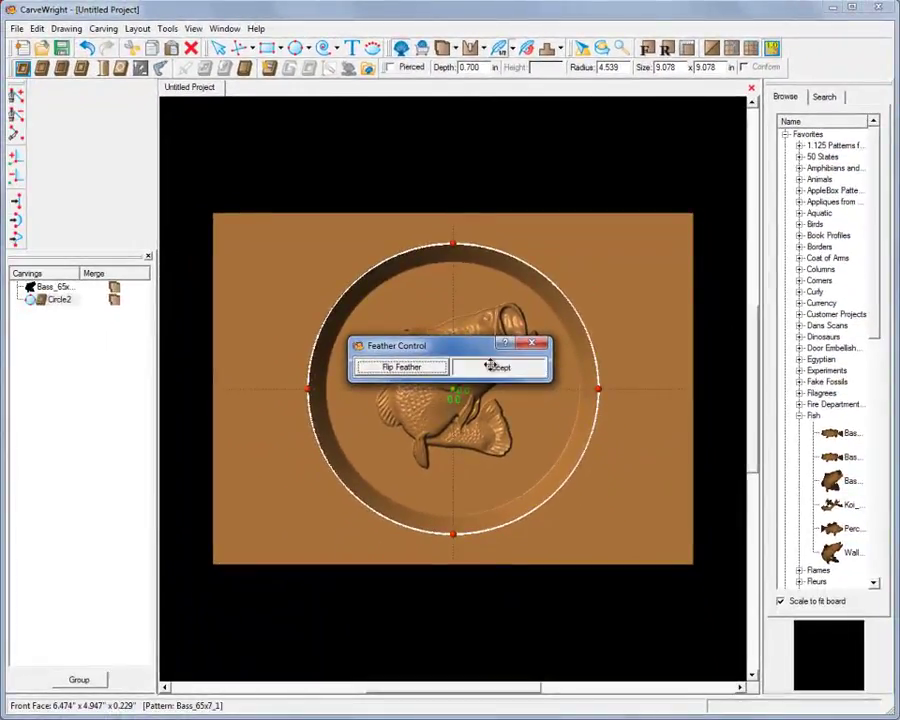
{"action": "left_click", "coordinate": [453, 488]}
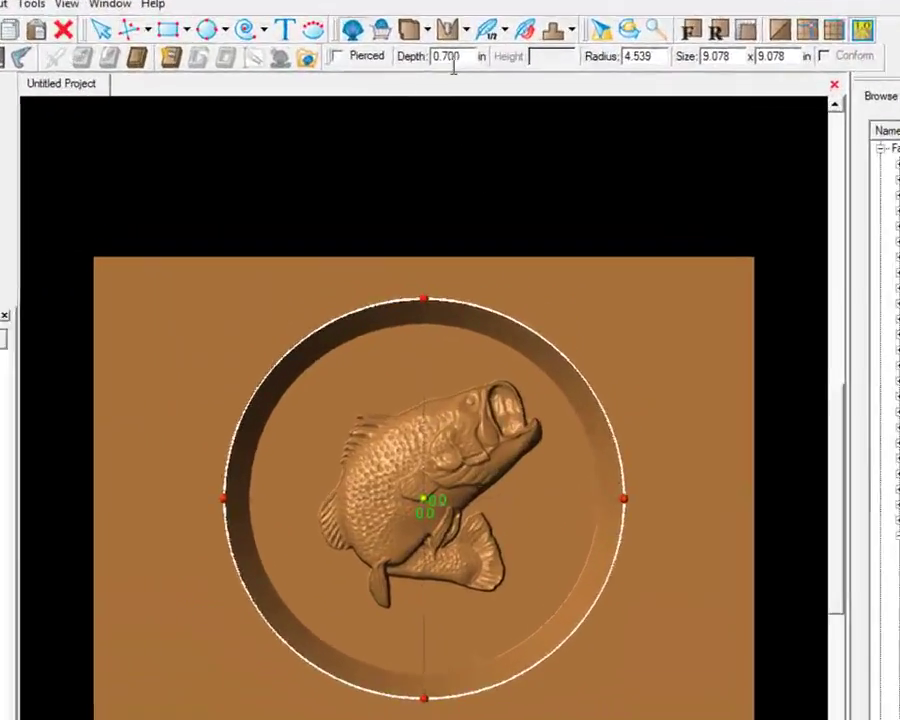
Confirm the ring pocket's 0.700 in depth and compare it with the bass relief's depth.
{"action": "double_click", "coordinate": [466, 56]}
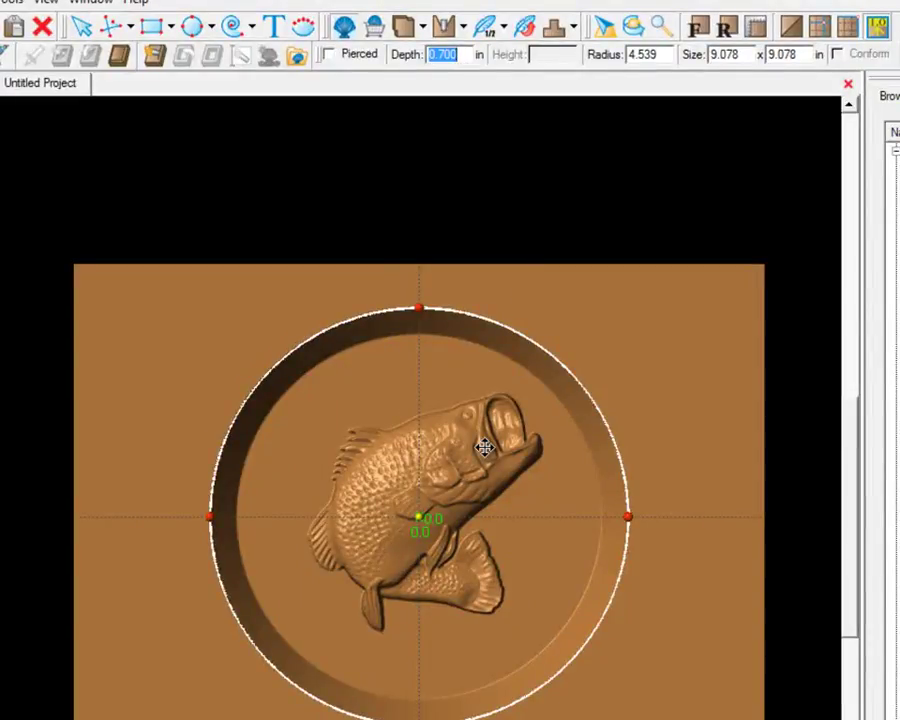
{"action": "left_click", "coordinate": [486, 434]}
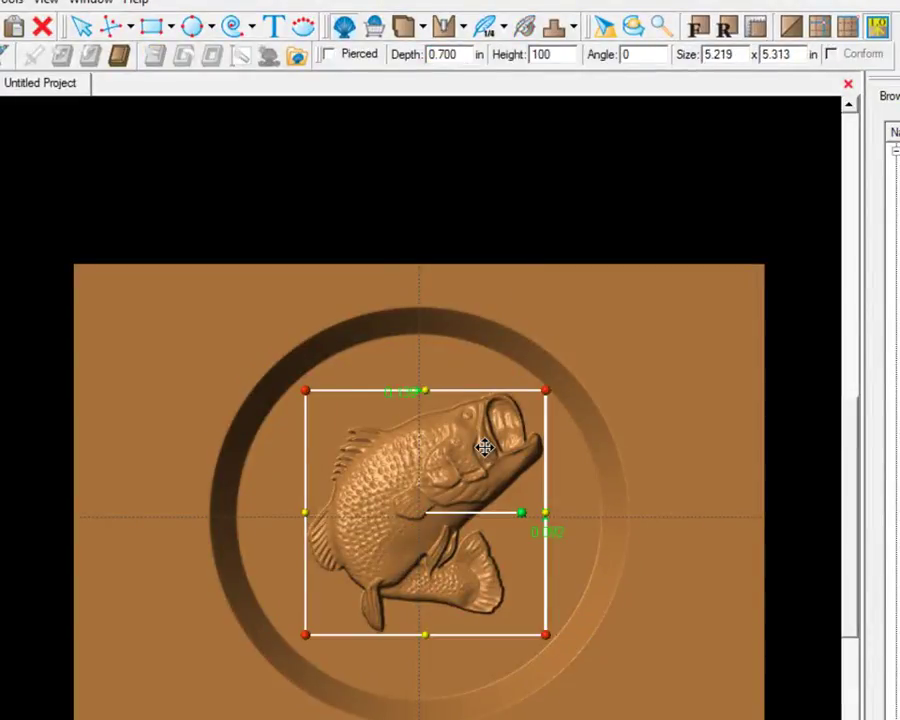
{"action": "double_click", "coordinate": [470, 55]}
{"action": "left_click", "coordinate": [510, 284]}
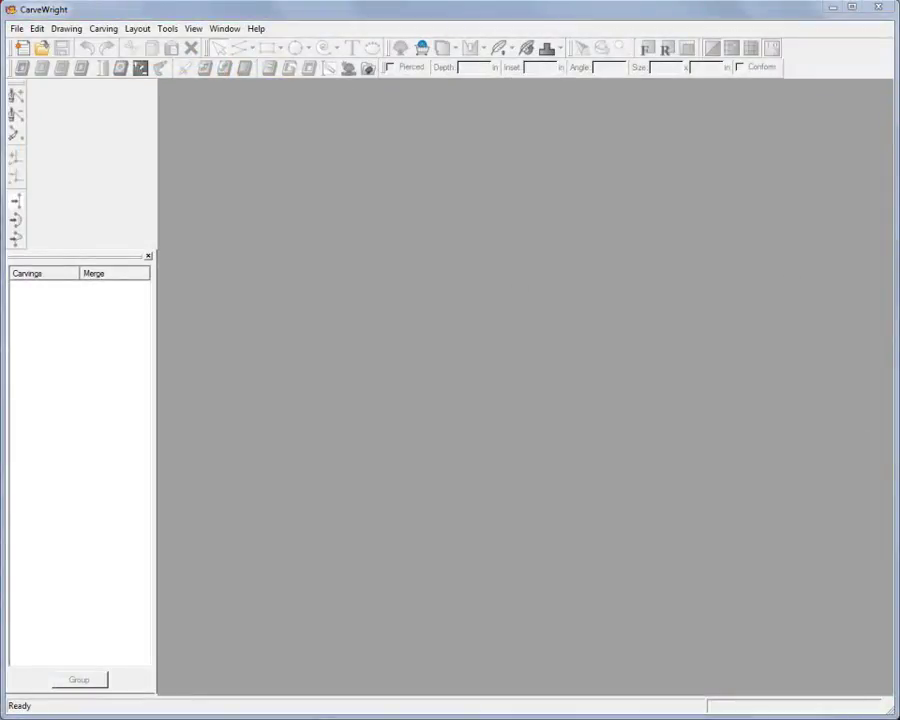
Create a new 37 x 11 in board project, keeping the 0.750 in thickness.
{"action": "left_click", "coordinate": [16, 28]}
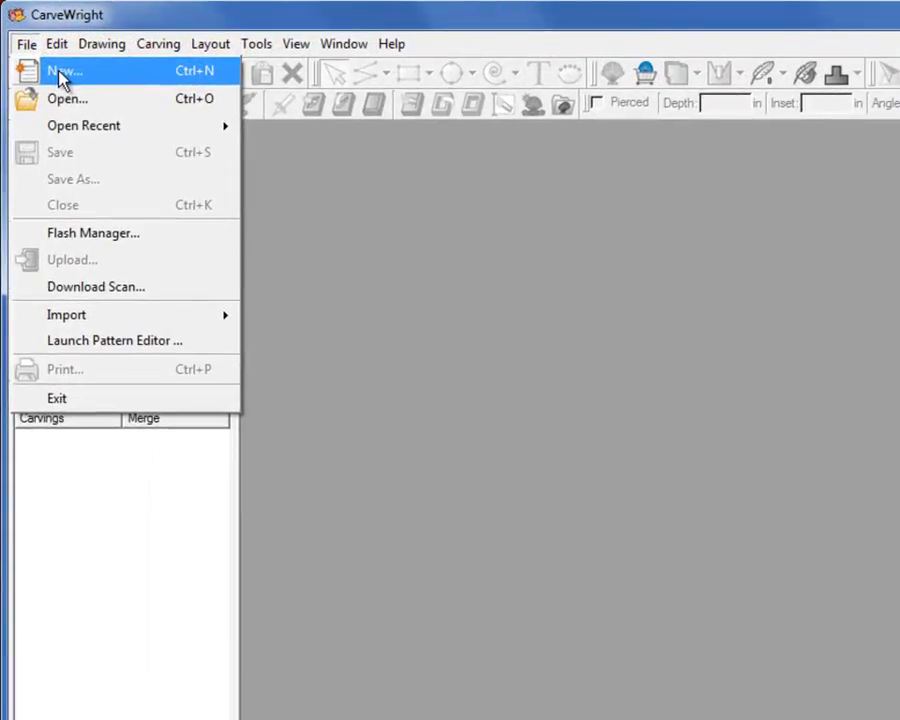
{"action": "left_click", "coordinate": [62, 74]}
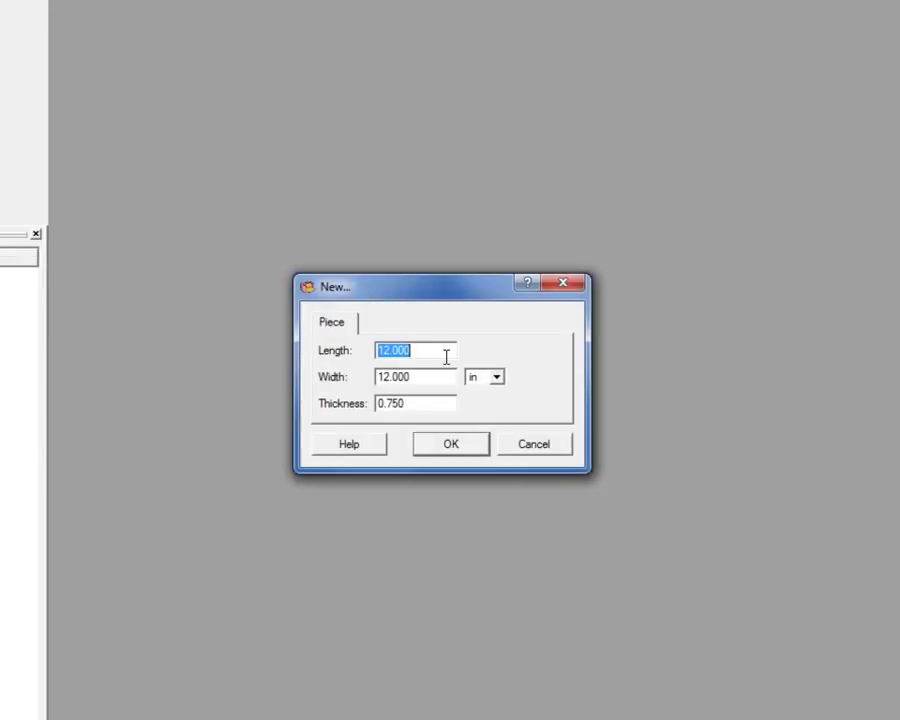
{"action": "type", "text": "37"}
{"action": "key", "text": "Tab"}
{"action": "type", "text": "11"}
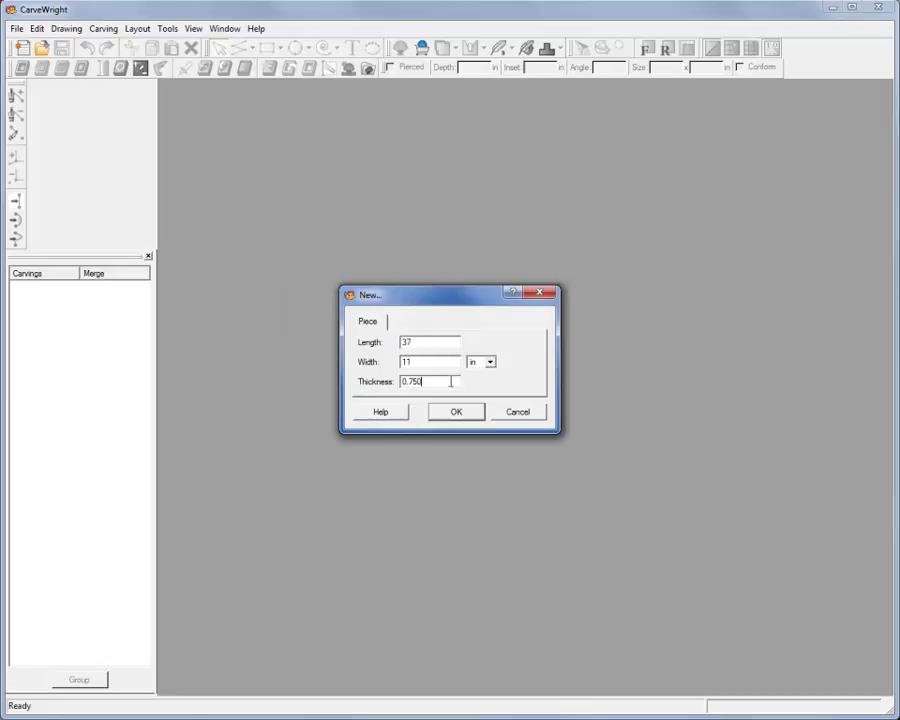
{"action": "left_click", "coordinate": [455, 414]}
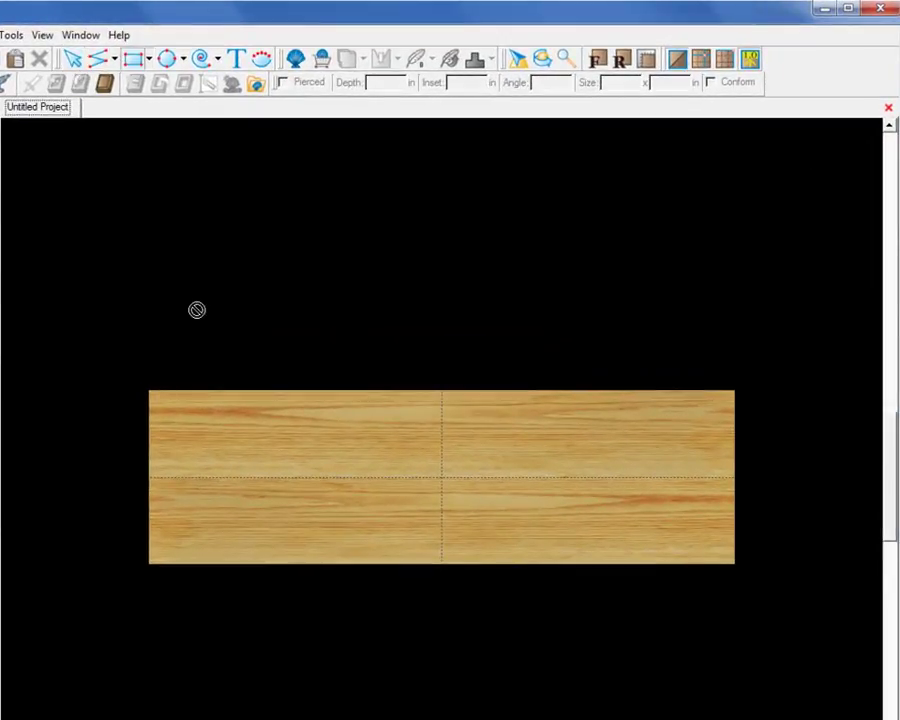
Draw a rectangle, resize it to 36 x 10 in, and centre it both ways on the board.
{"action": "left_click_drag", "start_coordinate": [178, 408], "coordinate": [686, 534]}
{"action": "double_click", "coordinate": [686, 83]}
{"action": "type", "text": "10"}
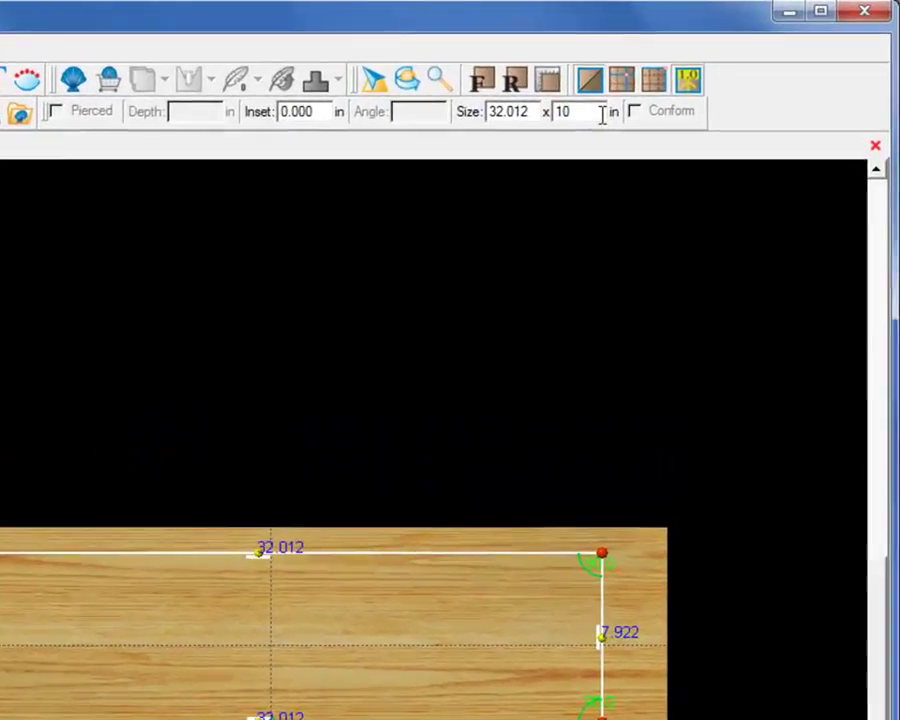
{"action": "key", "text": "Return"}
{"action": "double_click", "coordinate": [538, 112]}
{"action": "type", "text": "36"}
{"action": "key", "text": "Return"}
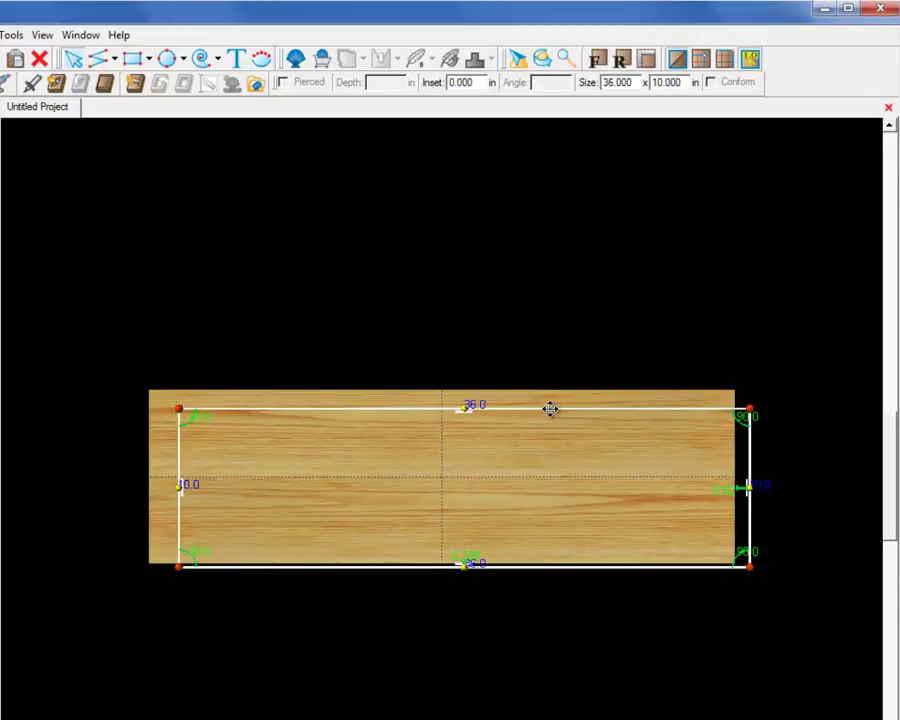
{"action": "right_click", "coordinate": [550, 409]}
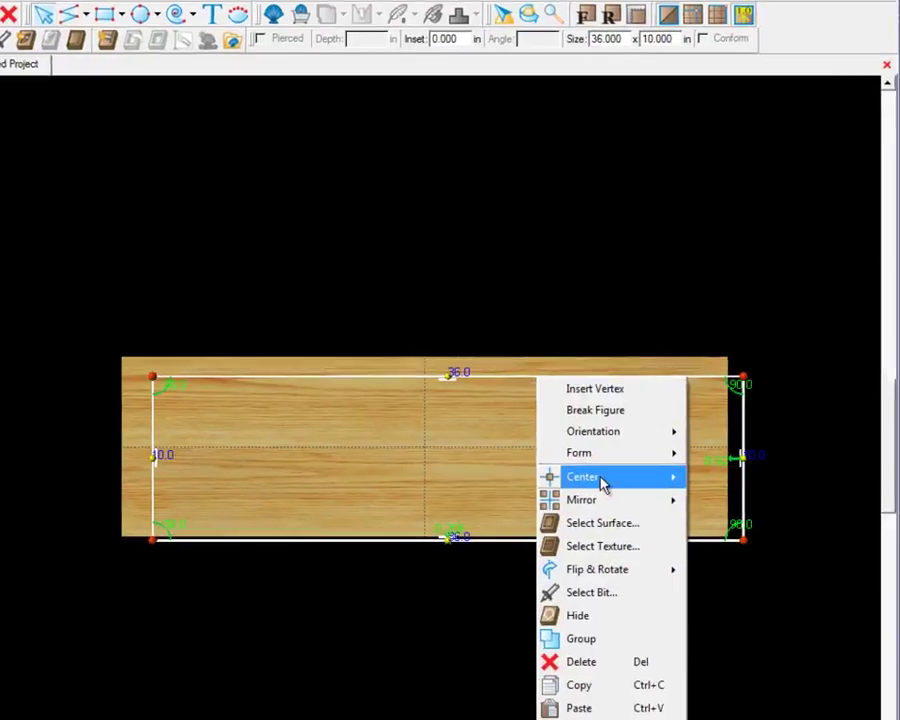
{"action": "mouse_move", "coordinate": [590, 502]}
{"action": "left_click", "coordinate": [697, 364]}
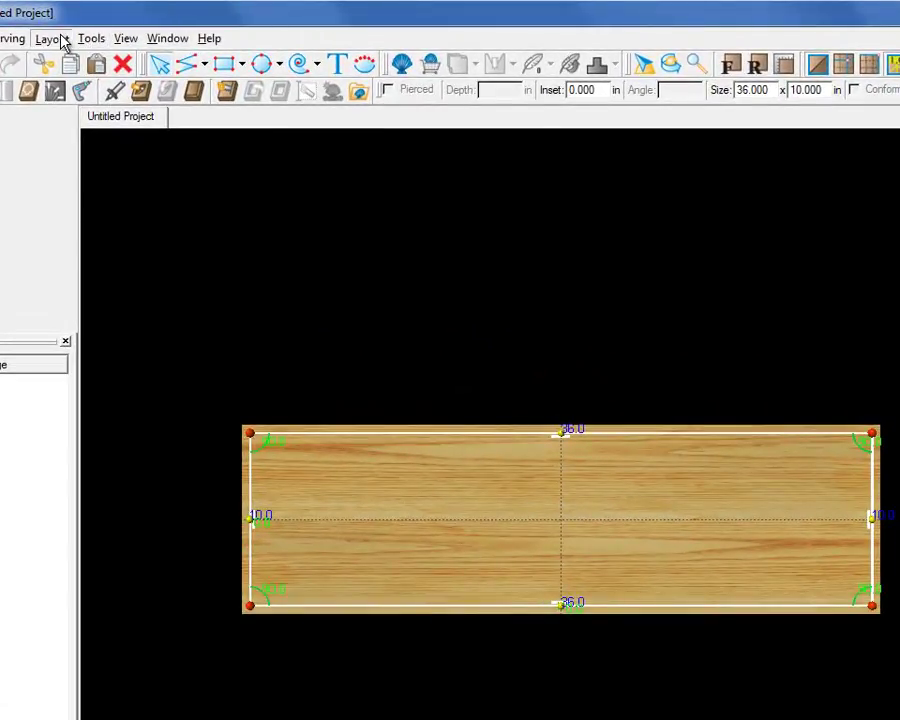
Set a .75 snap interval and enable Snap Objects to Grid and View Grid.
{"action": "left_click", "coordinate": [61, 40]}
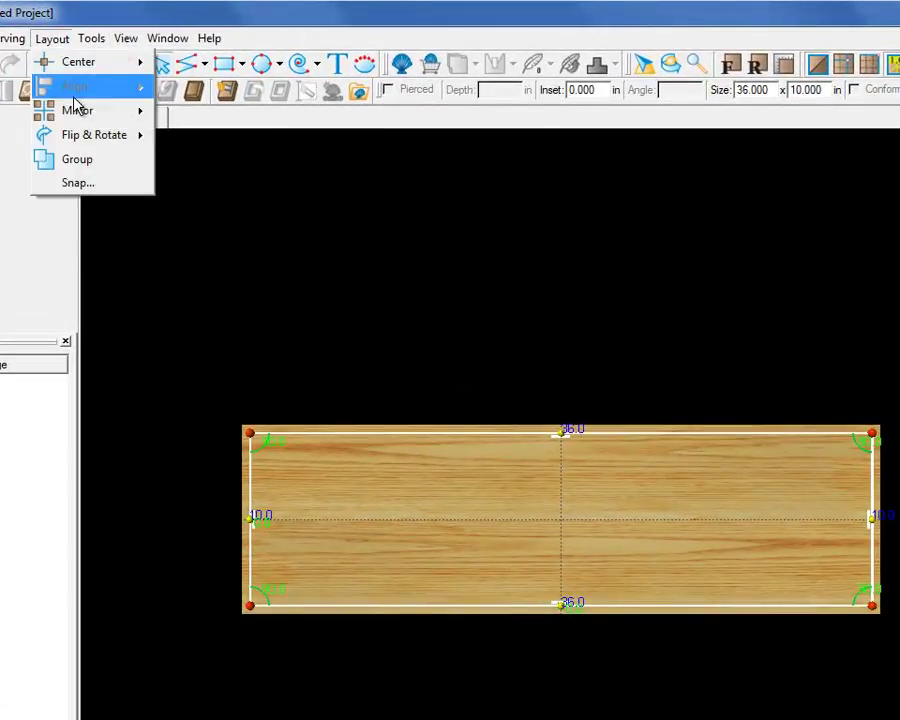
{"action": "left_click", "coordinate": [76, 181]}
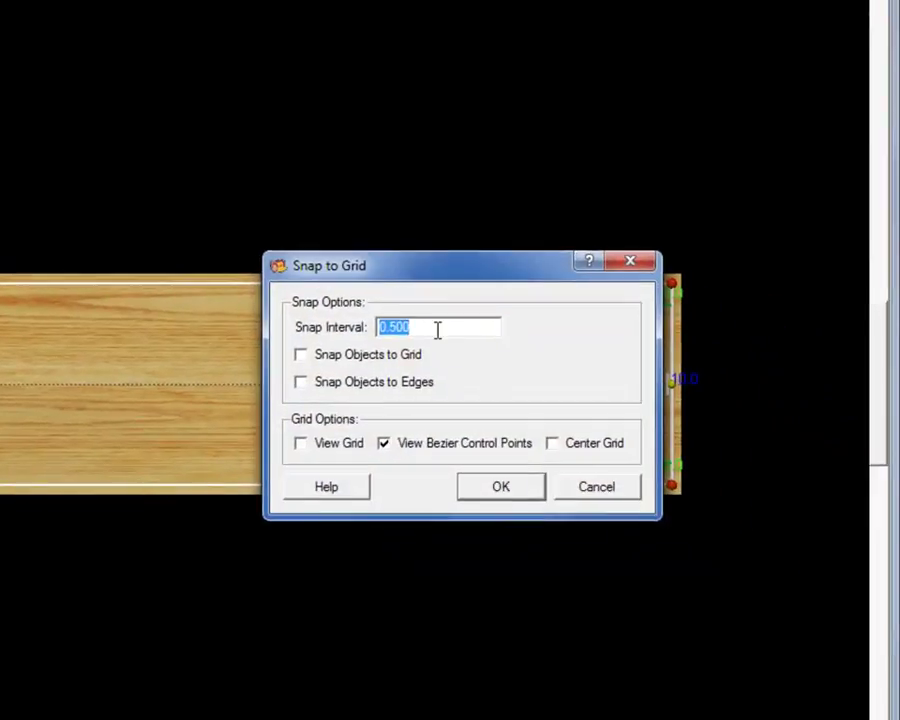
{"action": "type", "text": ".75"}
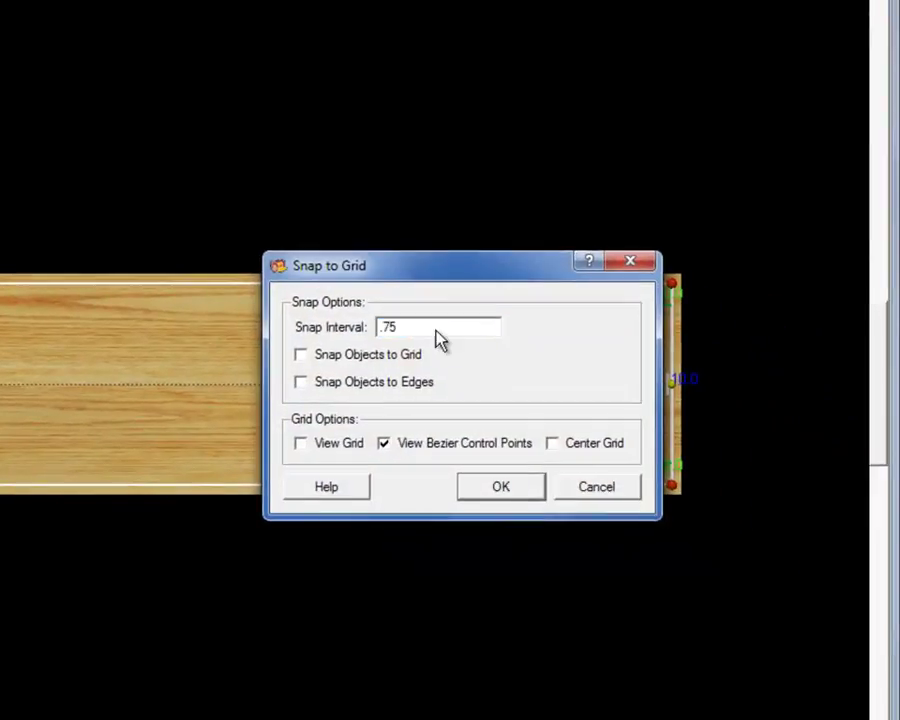
{"action": "left_click", "coordinate": [301, 356]}
{"action": "left_click", "coordinate": [301, 443]}
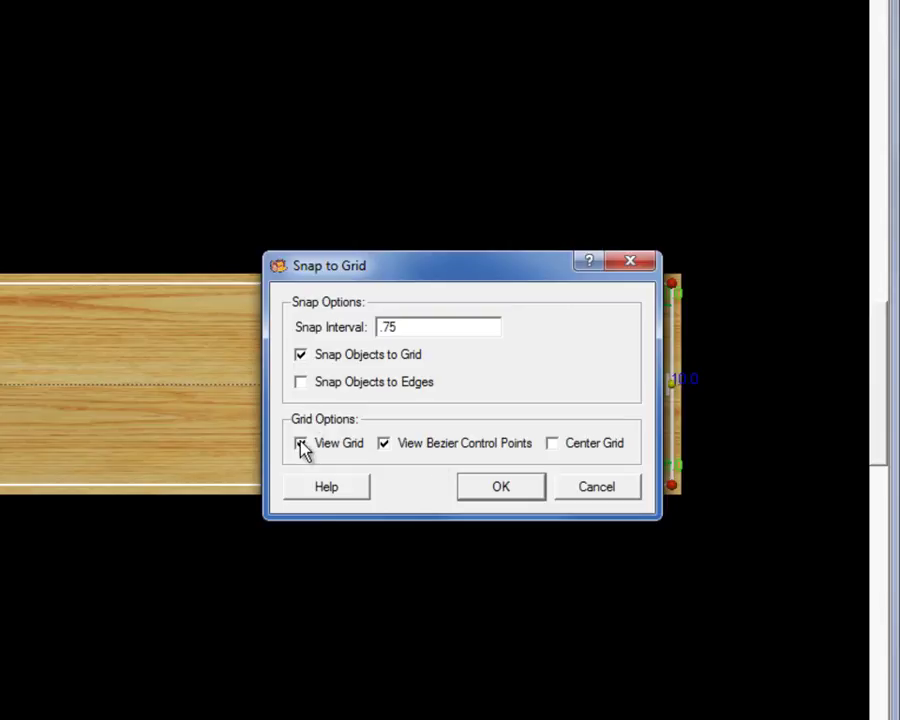
Apply the snap settings, turn off the wood texture, and switch to a flat top-down view.
{"action": "left_click", "coordinate": [490, 490]}
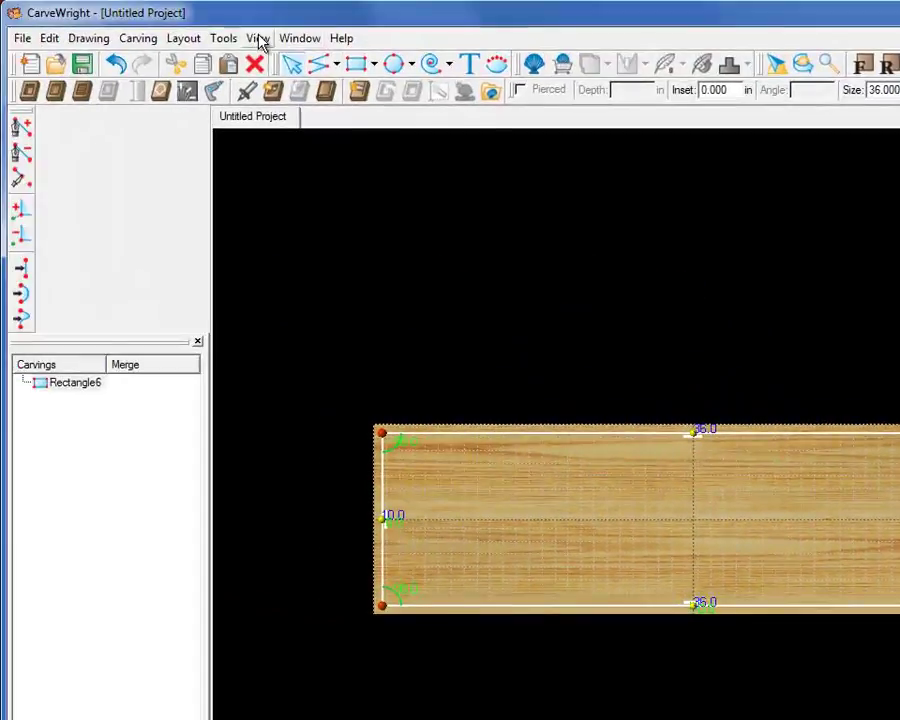
{"action": "left_click", "coordinate": [258, 38]}
{"action": "left_click", "coordinate": [326, 357]}
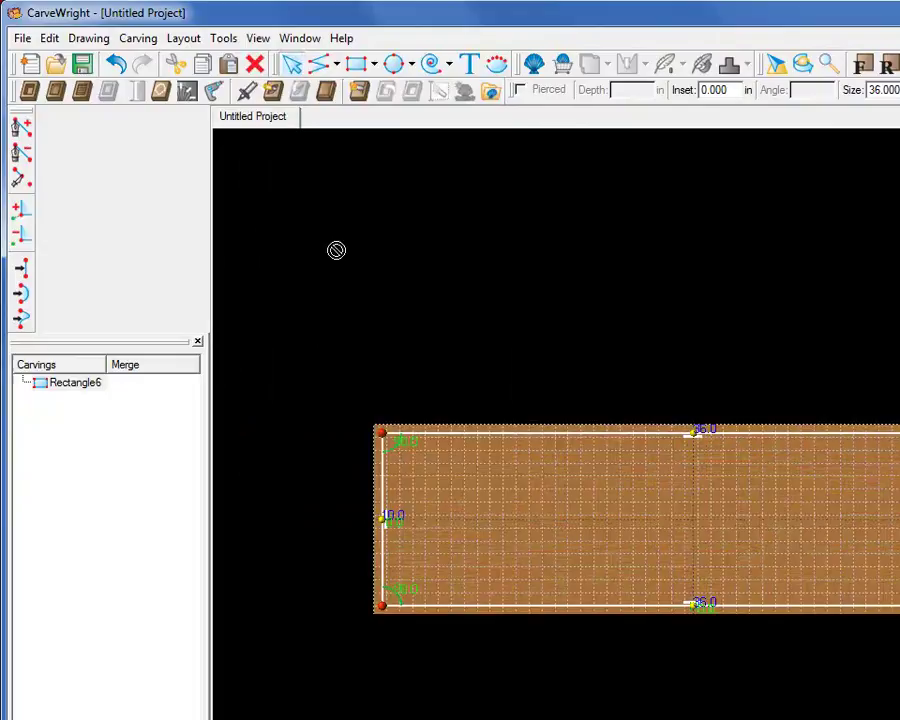
{"action": "left_click", "coordinate": [258, 38]}
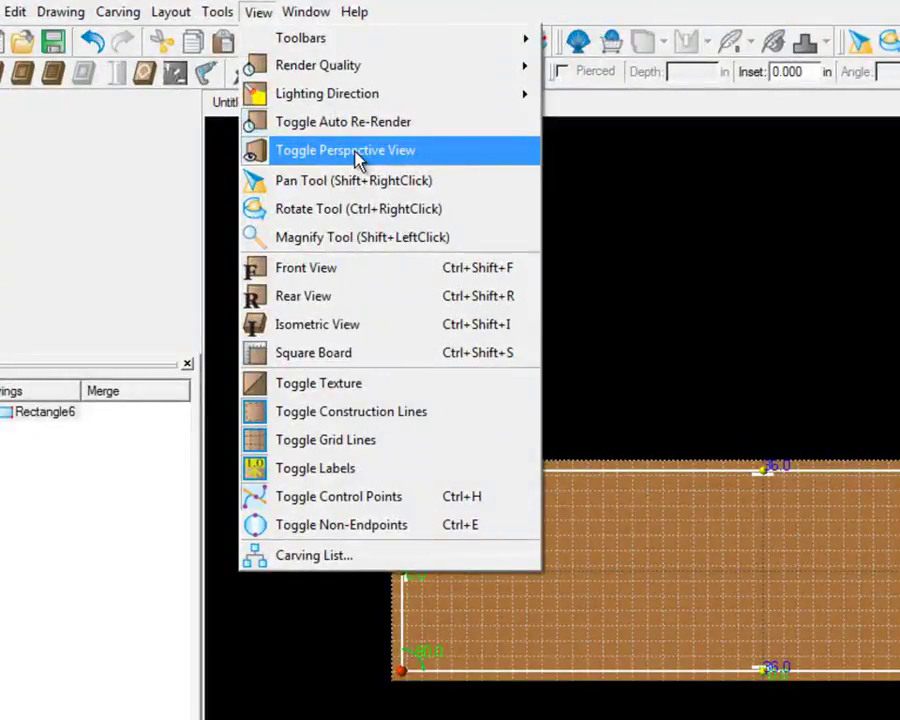
{"action": "left_click", "coordinate": [352, 152]}
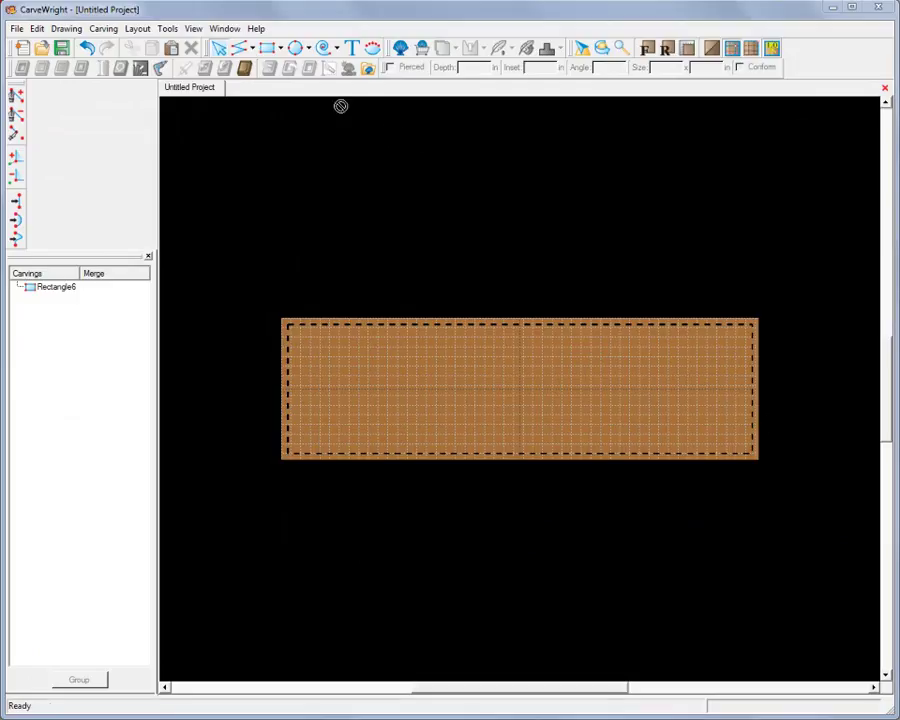
Draw a thin upright 0.750 x 9.750 in rectangle 2.25 in from the board's left edge.
{"action": "left_click", "coordinate": [266, 47]}
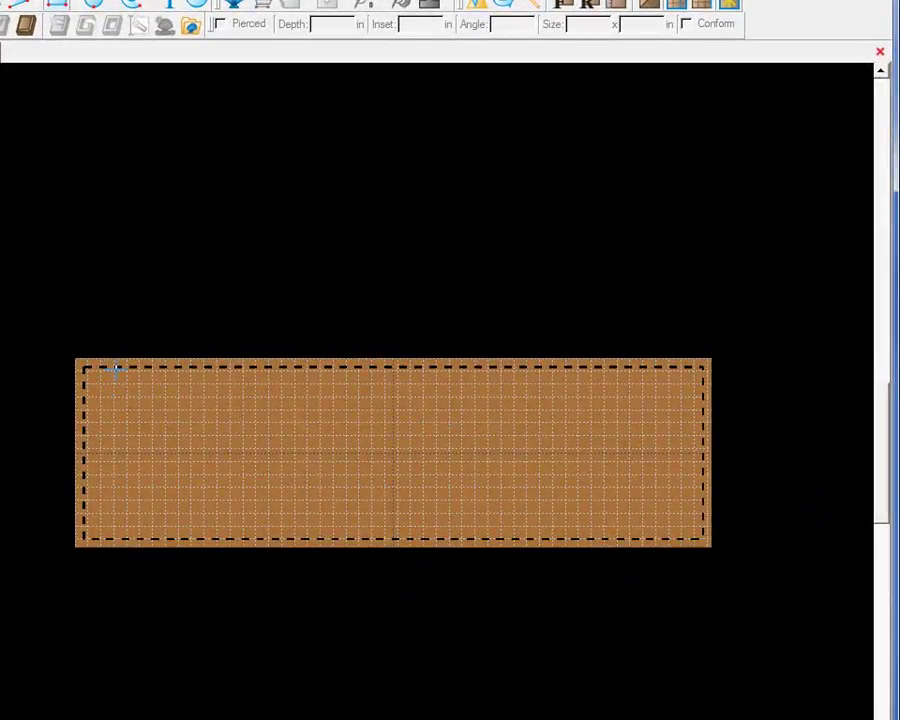
{"action": "left_click_drag", "start_coordinate": [246, 334], "coordinate": [247, 416]}
{"action": "left_click_drag", "start_coordinate": [121, 505], "coordinate": [127, 540]}
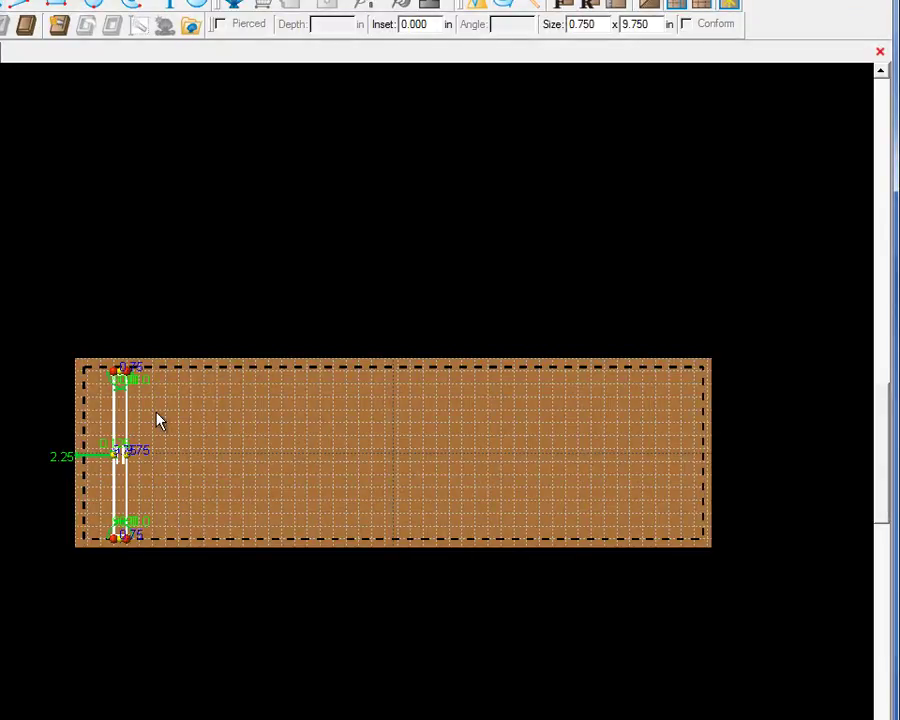
{"action": "scroll", "coordinate": [118, 410], "scroll_direction": "up", "scroll_amount": 3}
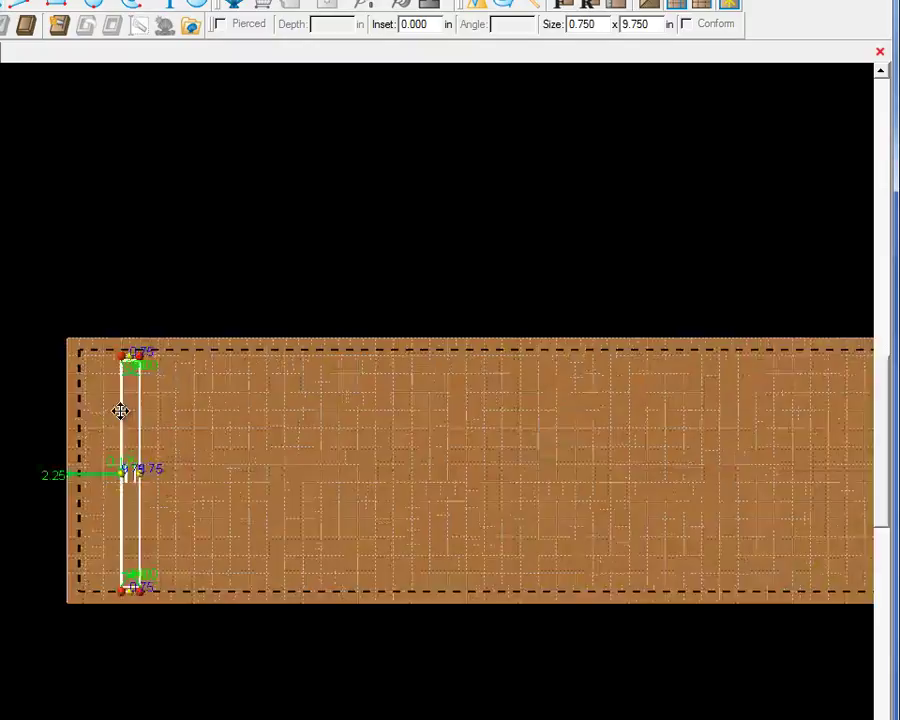
{"action": "scroll", "coordinate": [131, 419], "scroll_direction": "up", "scroll_amount": 1}
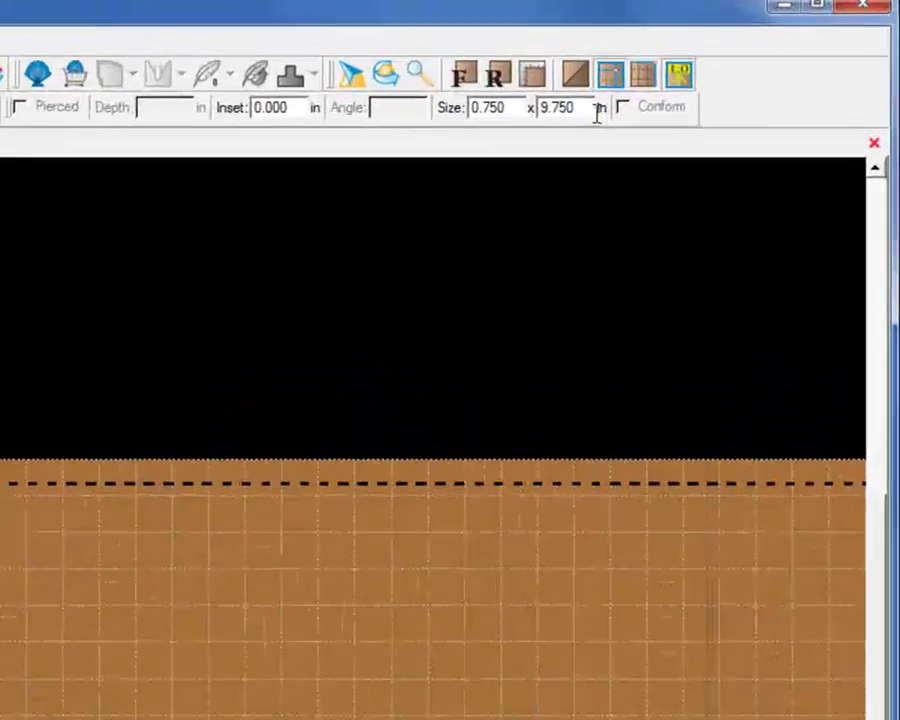
Change the narrow rectangle's height to 10.25 in and centre it vertically on the board.
{"action": "double_click", "coordinate": [712, 68]}
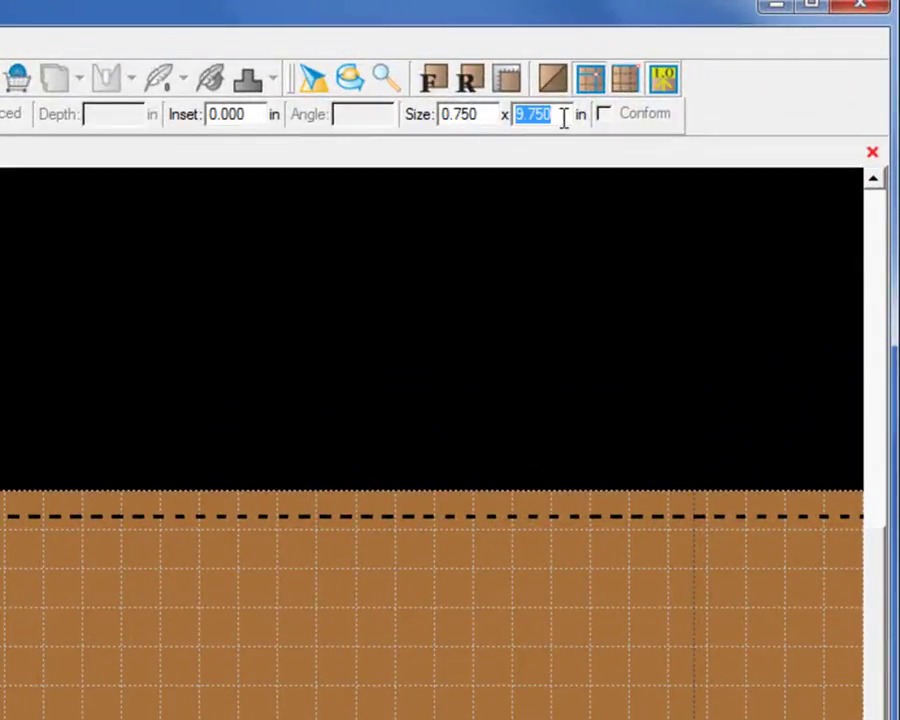
{"action": "type", "text": "10"}
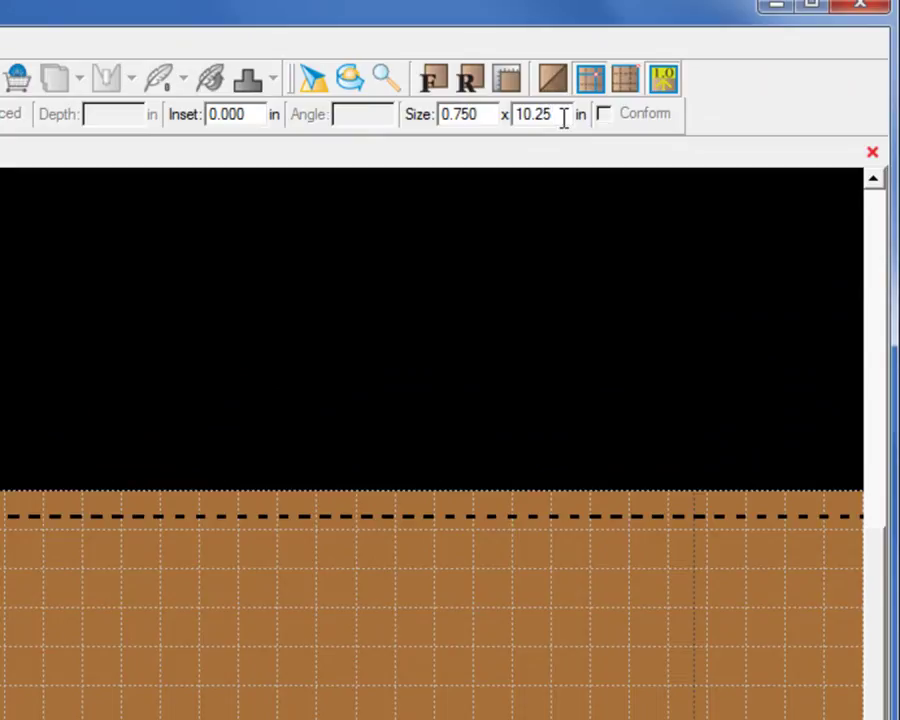
{"action": "type", "text": ".25"}
{"action": "key", "text": "Return"}
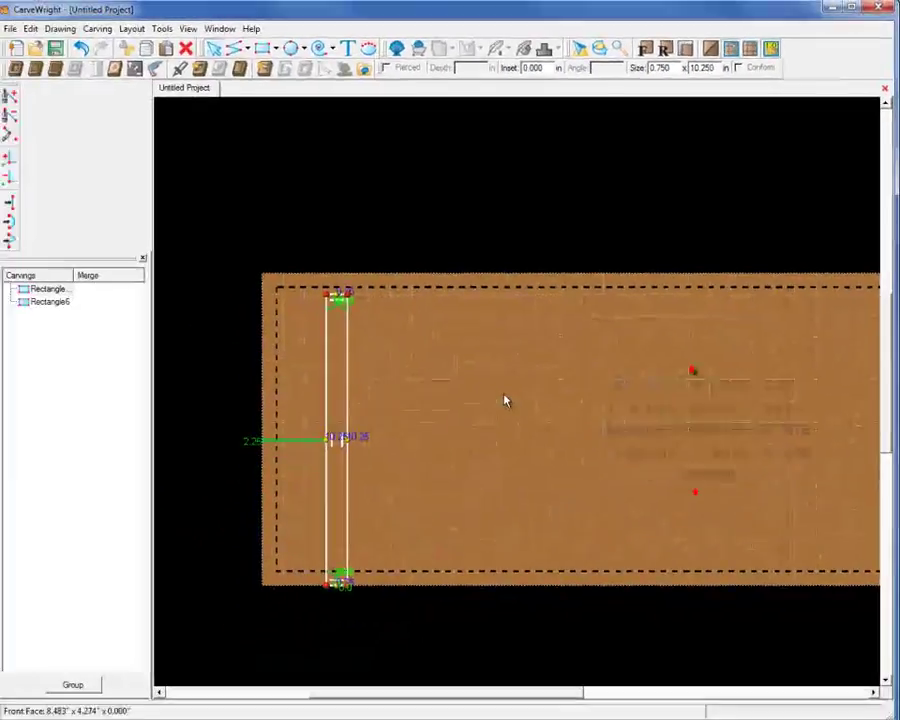
{"action": "right_click", "coordinate": [334, 402]}
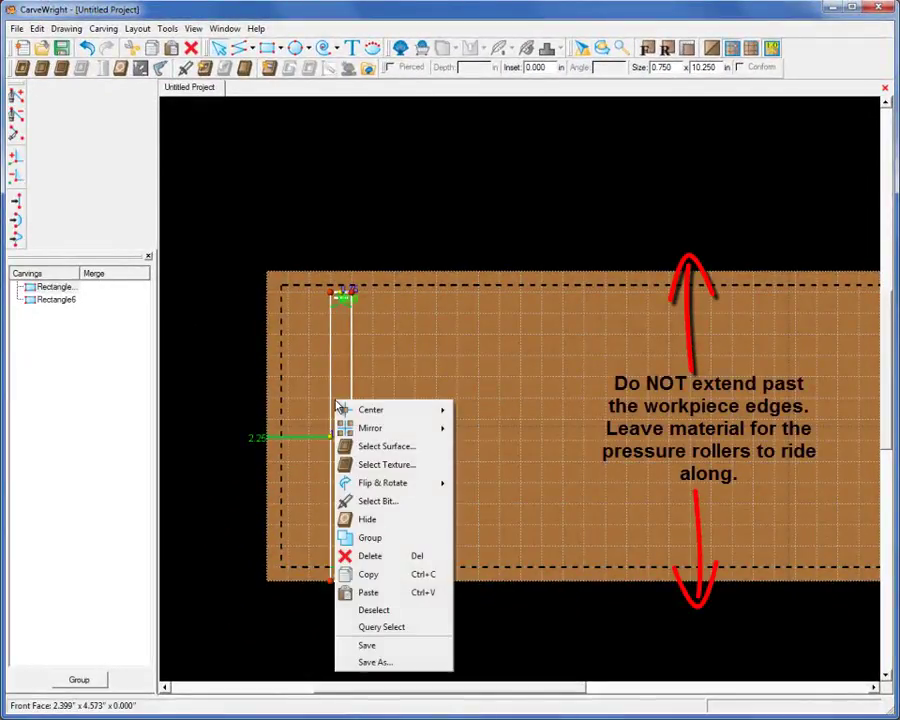
{"action": "mouse_move", "coordinate": [395, 412]}
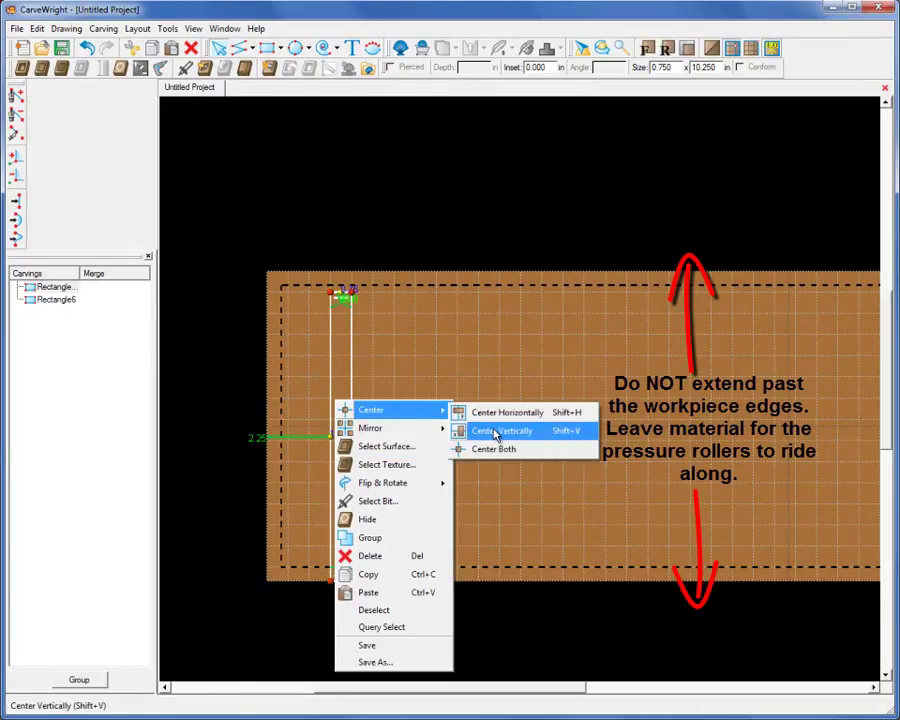
{"action": "left_click", "coordinate": [488, 428]}
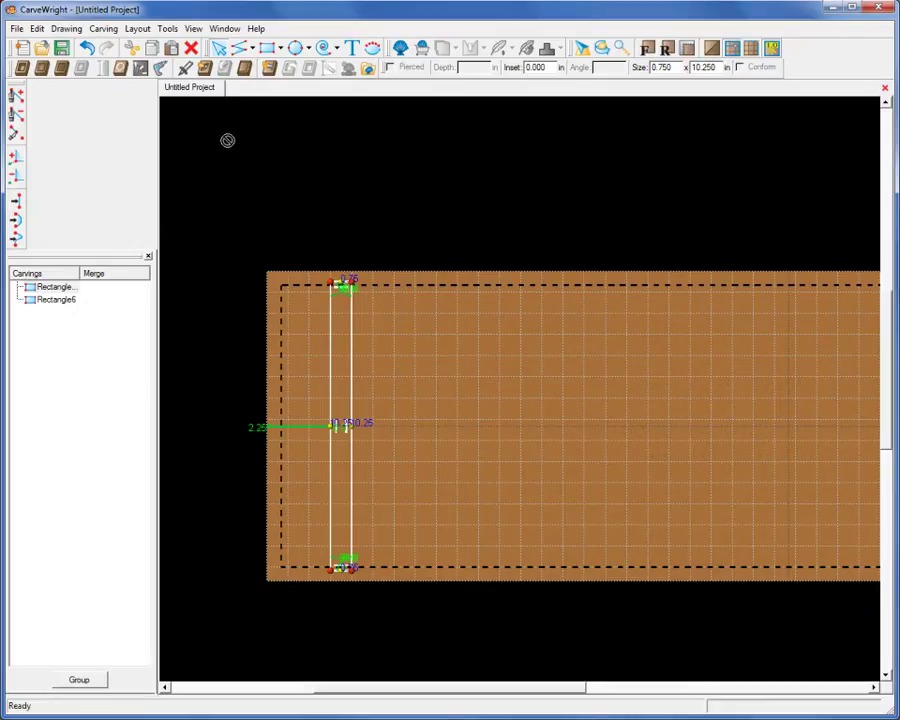
Assign the narrow rectangle a 1/8" Straight bit with a depth of 1/8 in (0.125 in).
{"action": "left_click", "coordinate": [184, 68]}
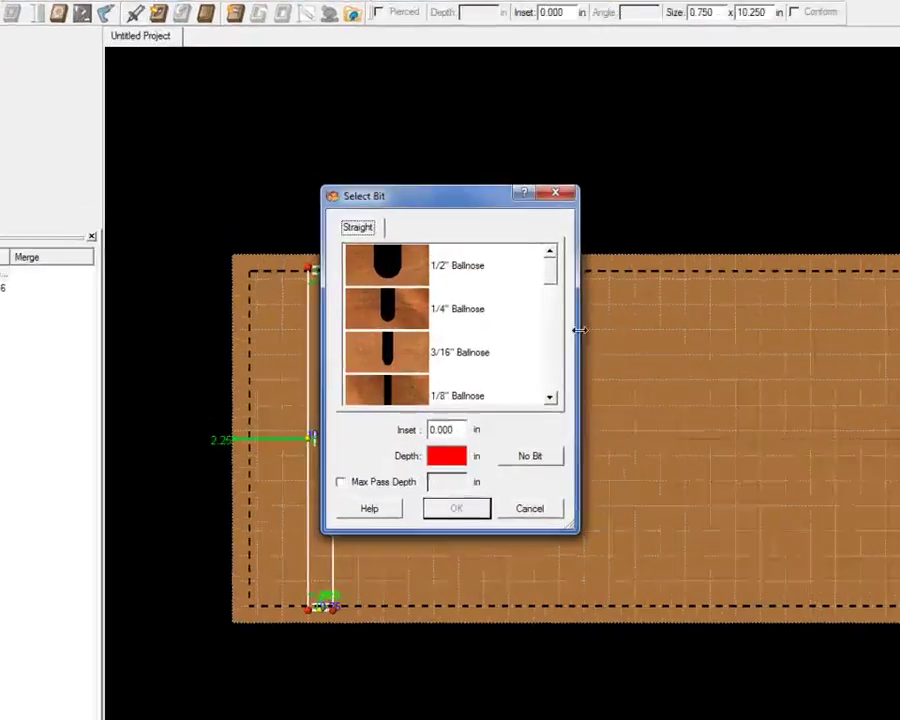
{"action": "scroll", "coordinate": [544, 375], "scroll_direction": "down", "scroll_amount": 3}
{"action": "scroll", "coordinate": [568, 380], "scroll_direction": "down", "scroll_amount": 6}
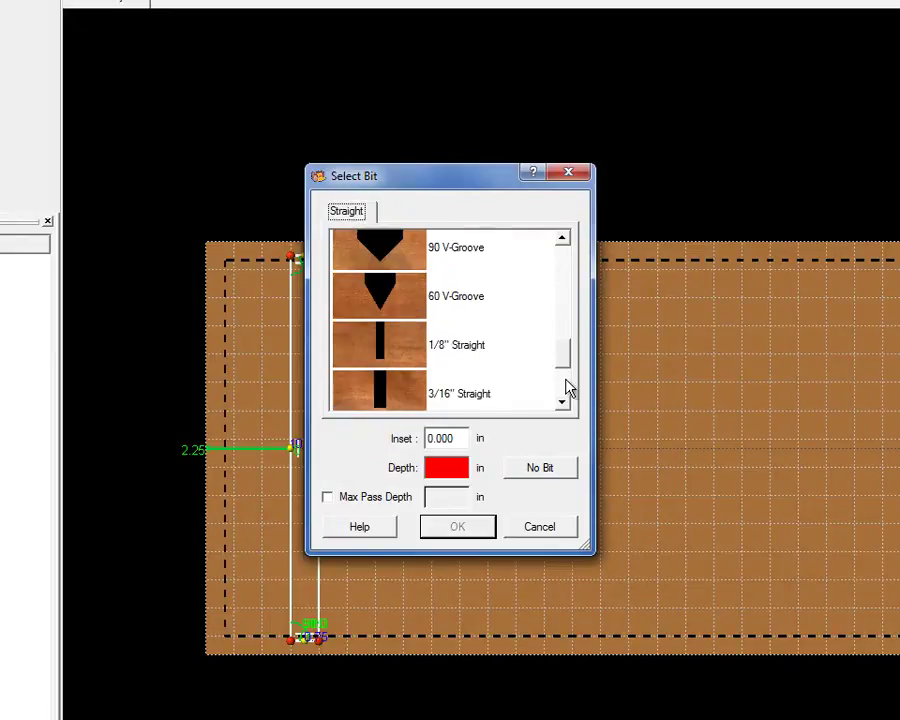
{"action": "left_click", "coordinate": [380, 352]}
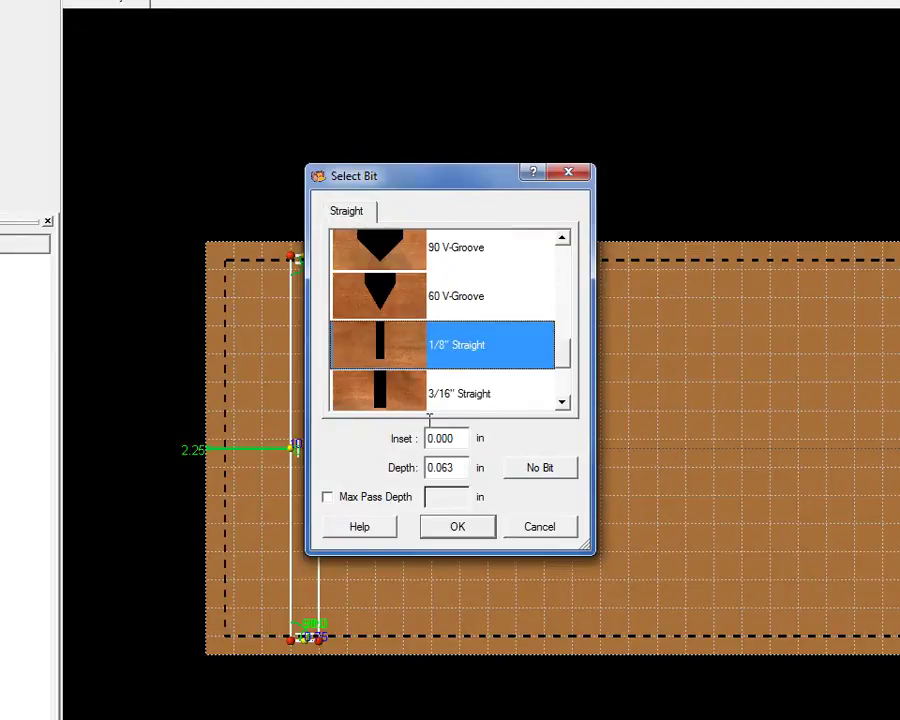
{"action": "left_click_drag", "start_coordinate": [464, 466], "coordinate": [430, 467]}
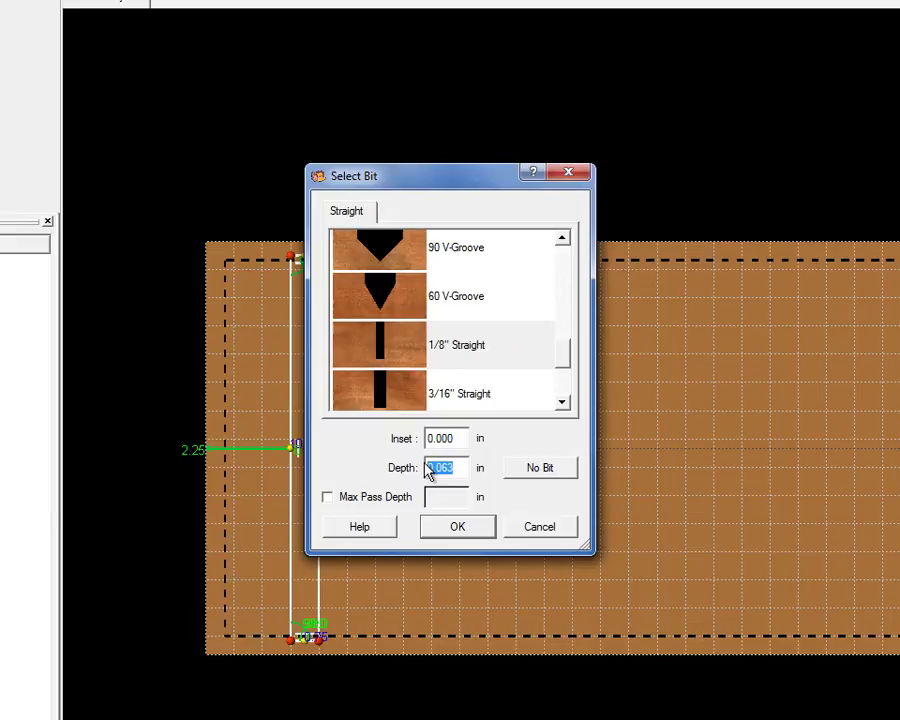
{"action": "key", "text": "BackSpace"}
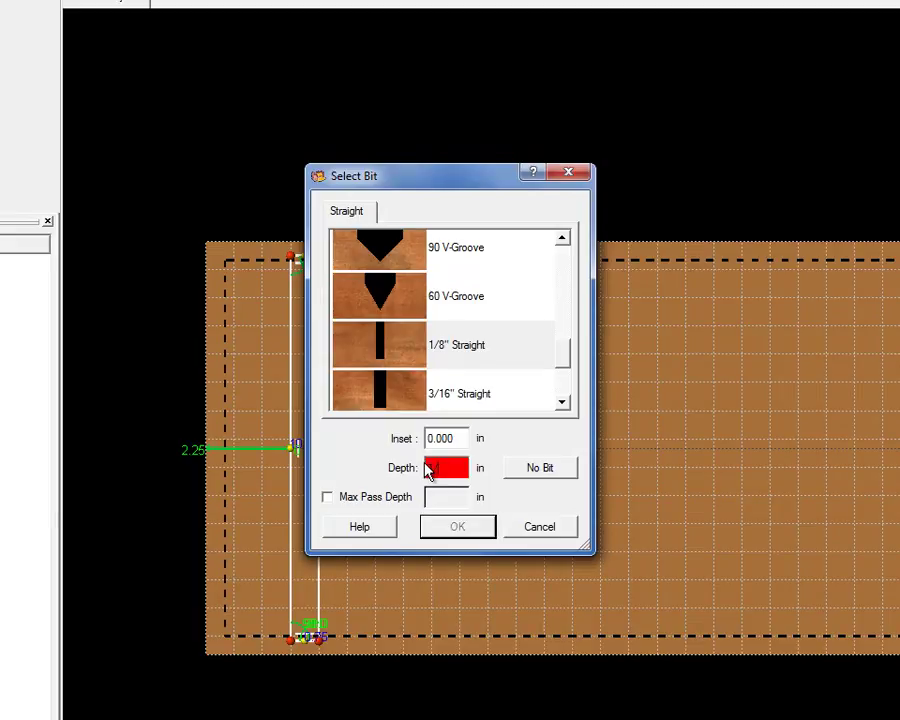
{"action": "type", "text": "1/8"}
{"action": "key", "text": "Return"}
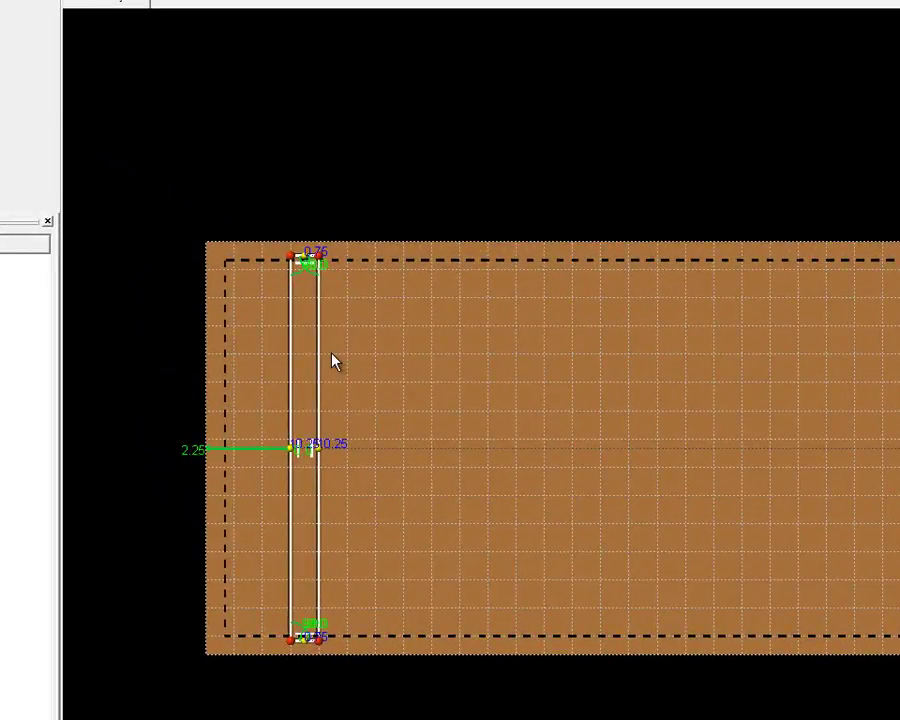
Set the narrow rectangle's cut inset to 1/16 in (0.063 in), then reselect it to check.
{"action": "scroll", "coordinate": [310, 320], "scroll_direction": "up", "scroll_amount": 3}
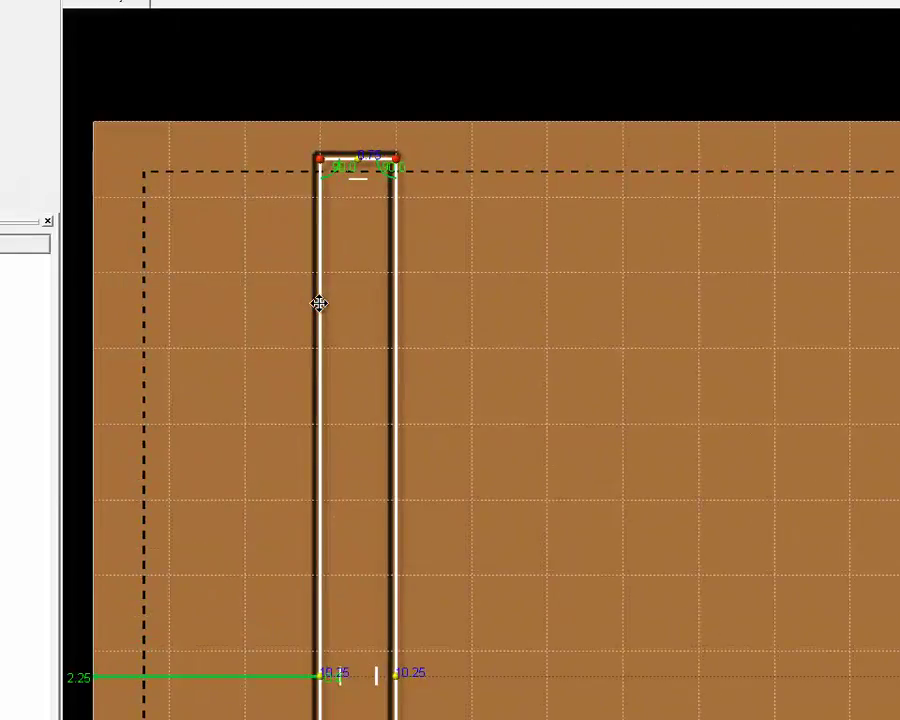
{"action": "scroll", "coordinate": [350, 280], "scroll_direction": "up", "scroll_amount": 3}
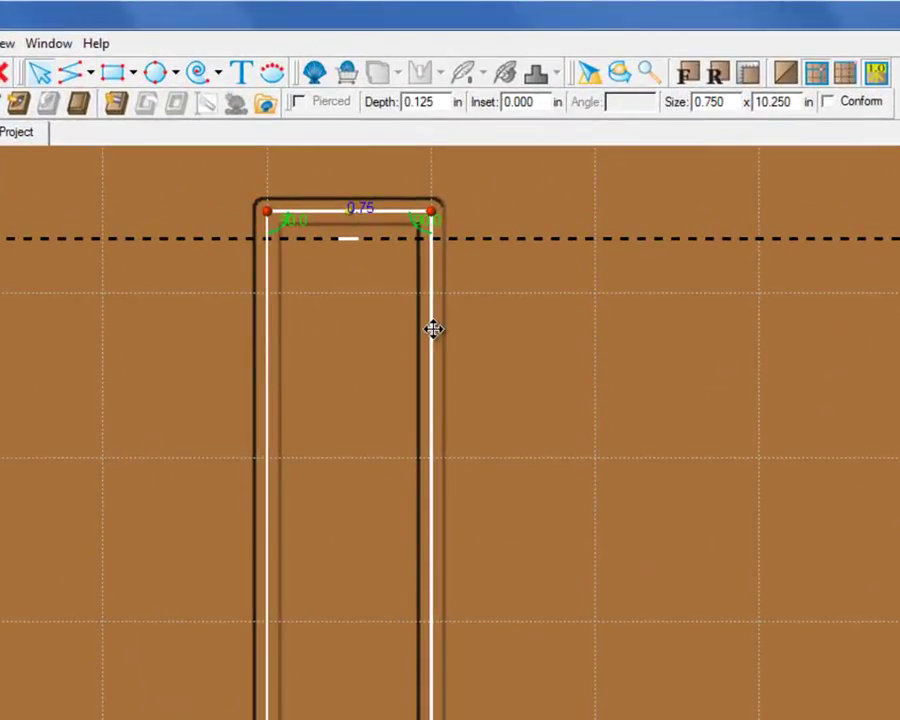
{"action": "double_click", "coordinate": [539, 102]}
{"action": "type", "text": "1/16"}
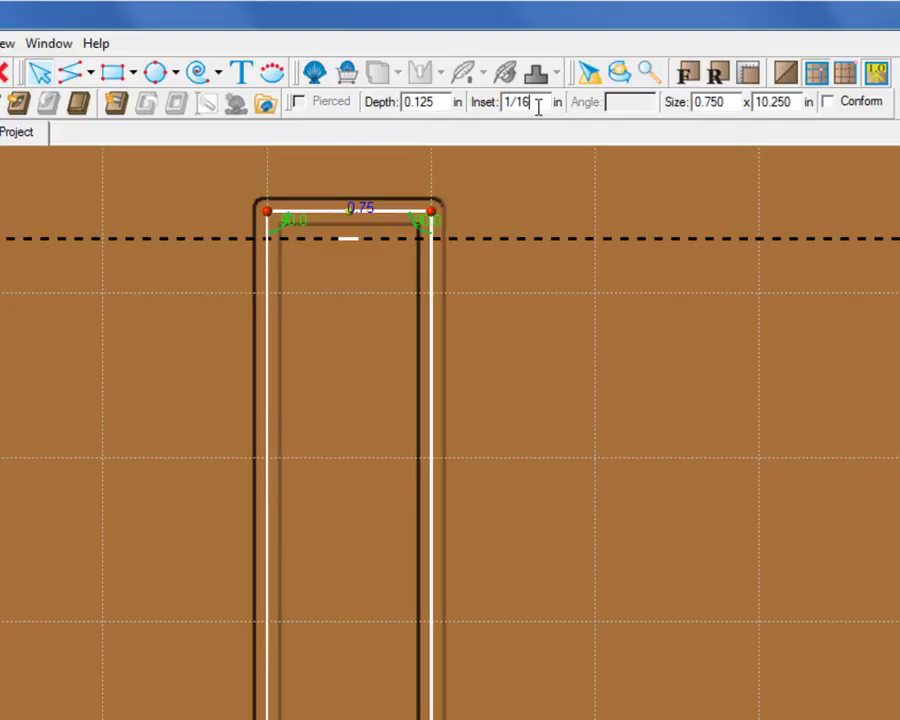
{"action": "key", "text": "Return"}
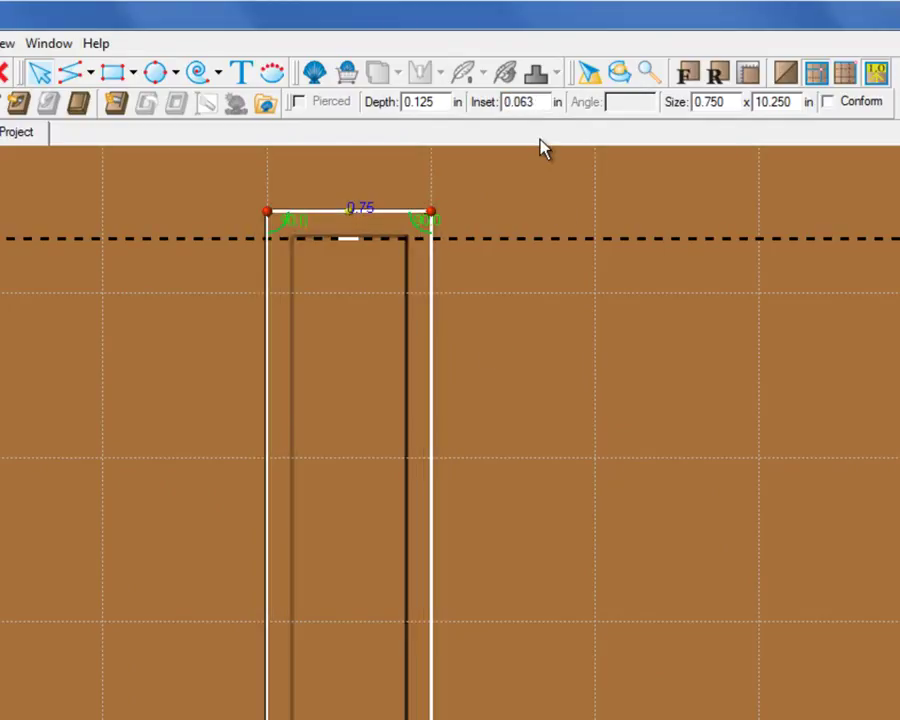
{"action": "left_click", "coordinate": [507, 316]}
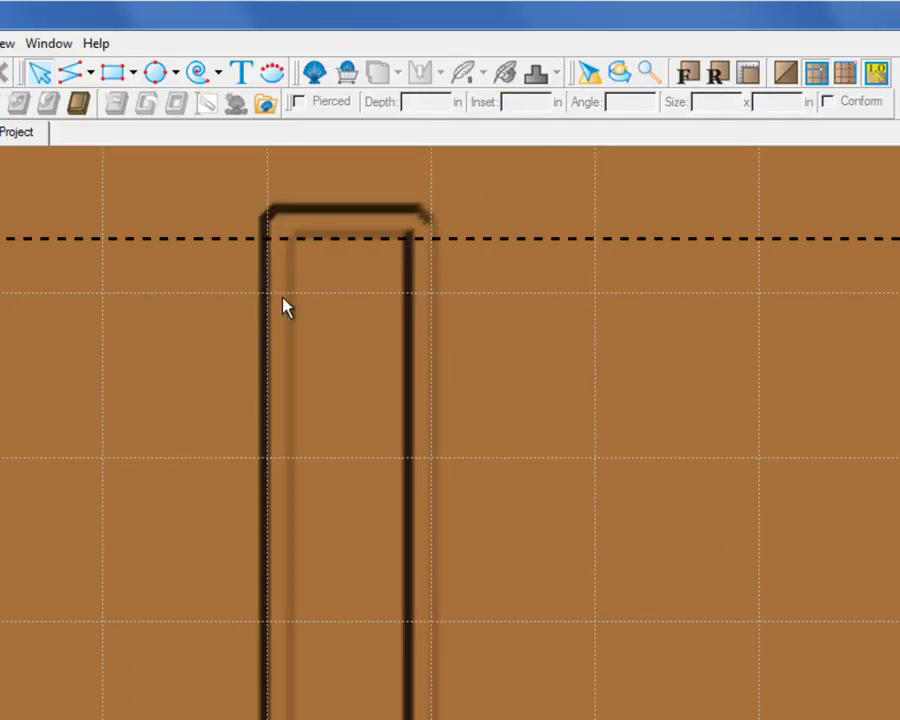
{"action": "left_click", "coordinate": [266, 446]}
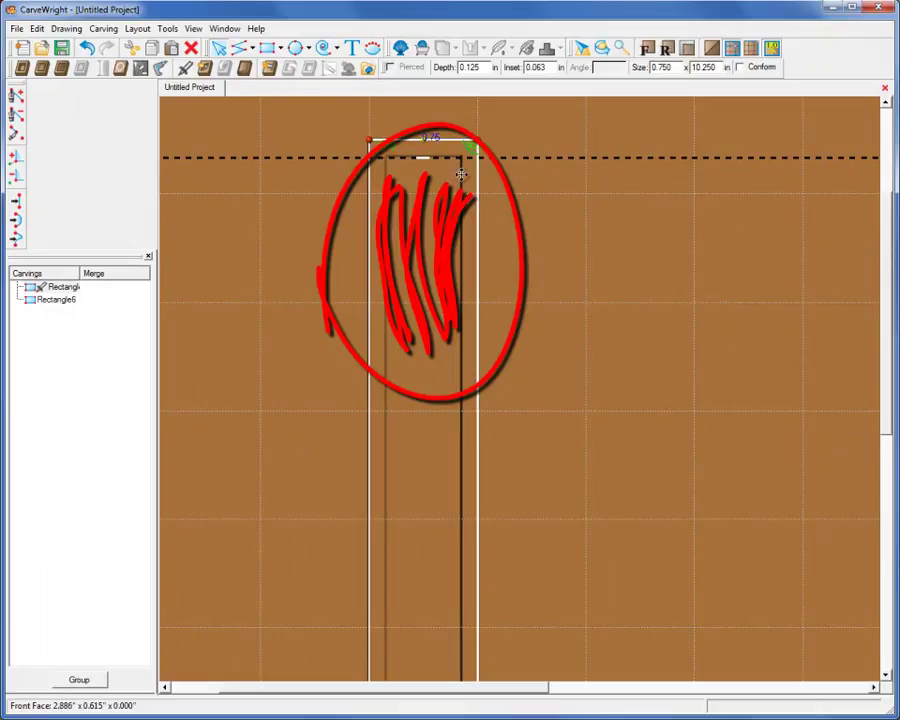
Switch the line drawing tool to Connected Lines.
{"action": "left_click", "coordinate": [254, 49]}
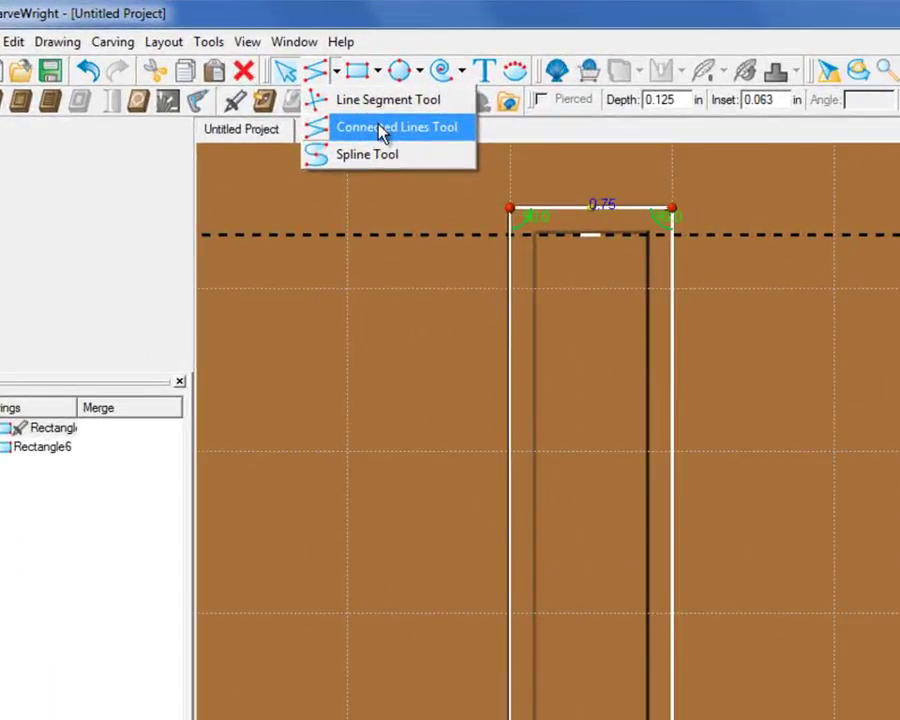
{"action": "left_click", "coordinate": [383, 129]}
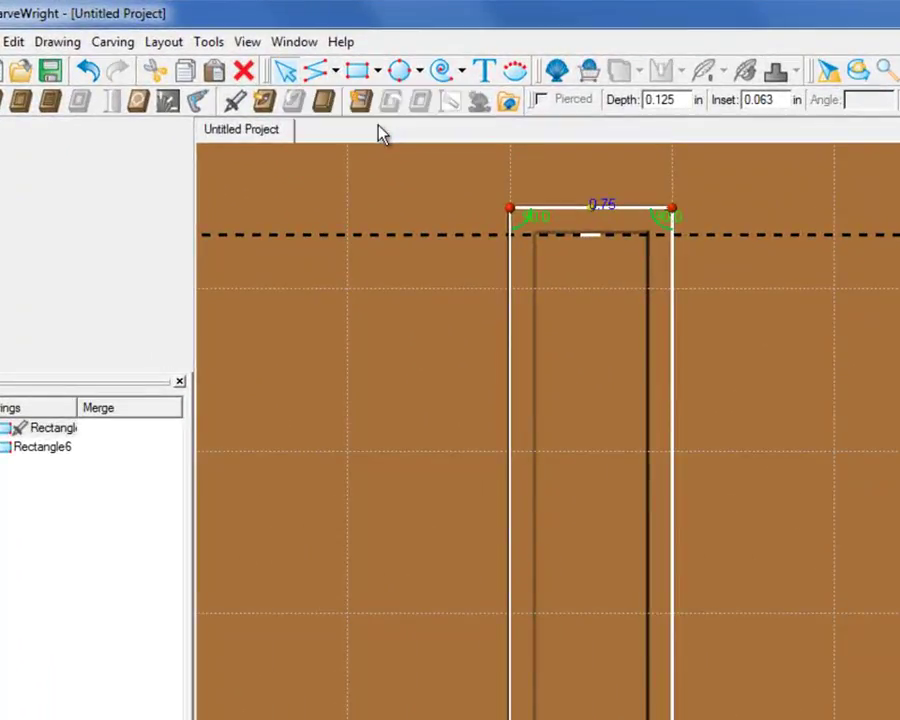
{"action": "left_click", "coordinate": [420, 317]}
{"action": "left_click", "coordinate": [315, 70]}
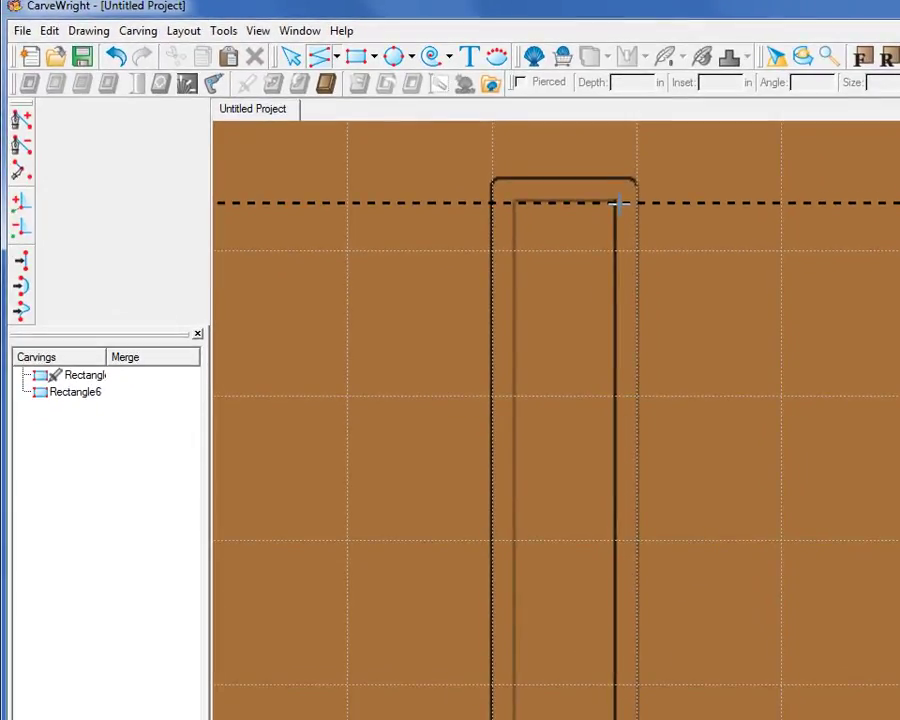
Set the grid snap interval to 1/16 in.
{"action": "left_click", "coordinate": [183, 30]}
{"action": "left_click", "coordinate": [220, 176]}
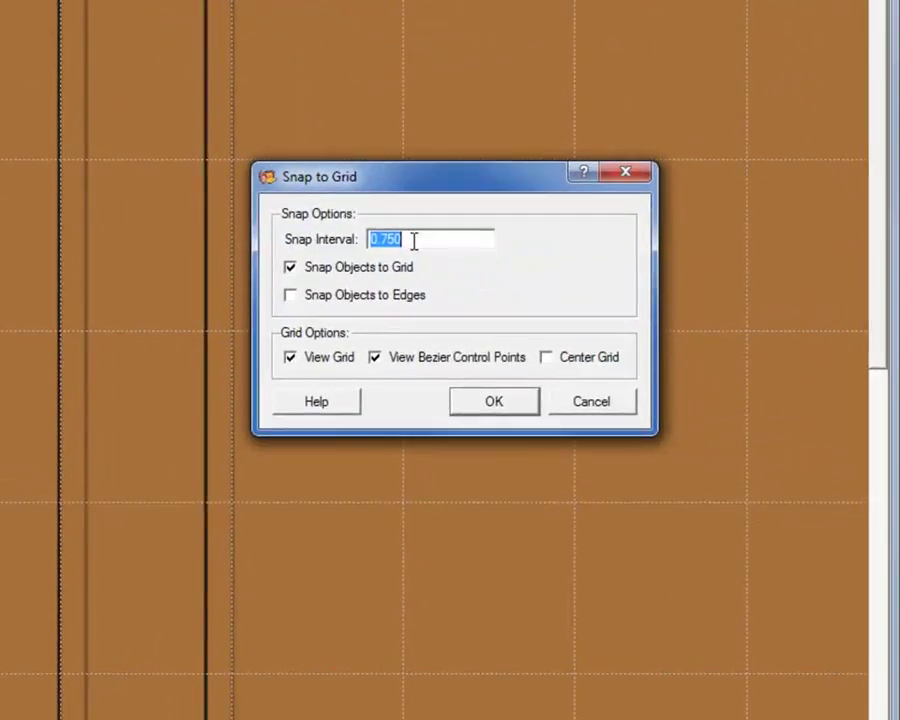
{"action": "type", "text": "1/16"}
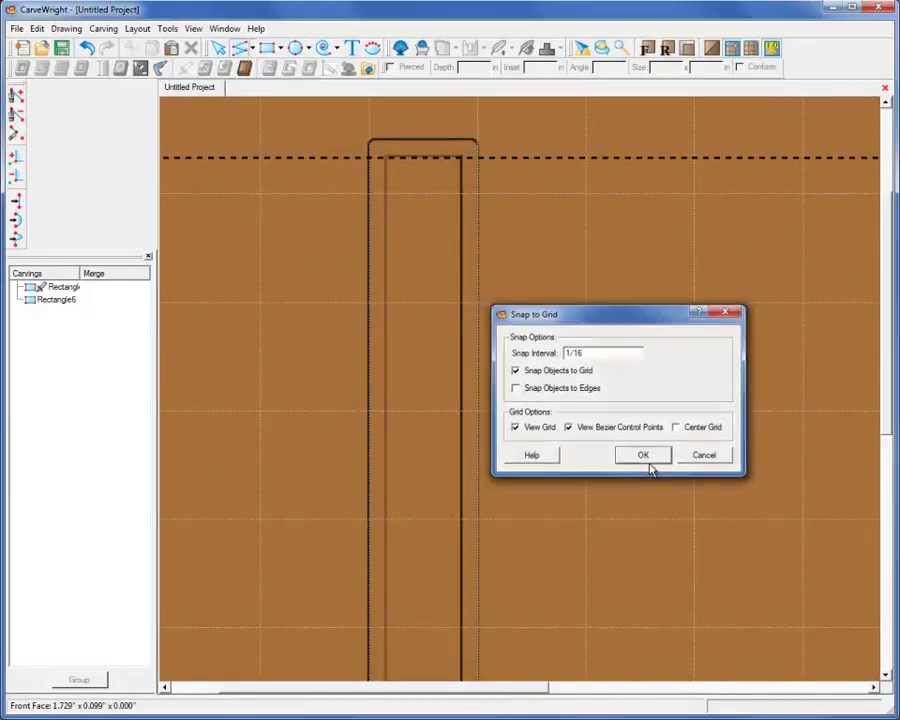
{"action": "left_click", "coordinate": [494, 401]}
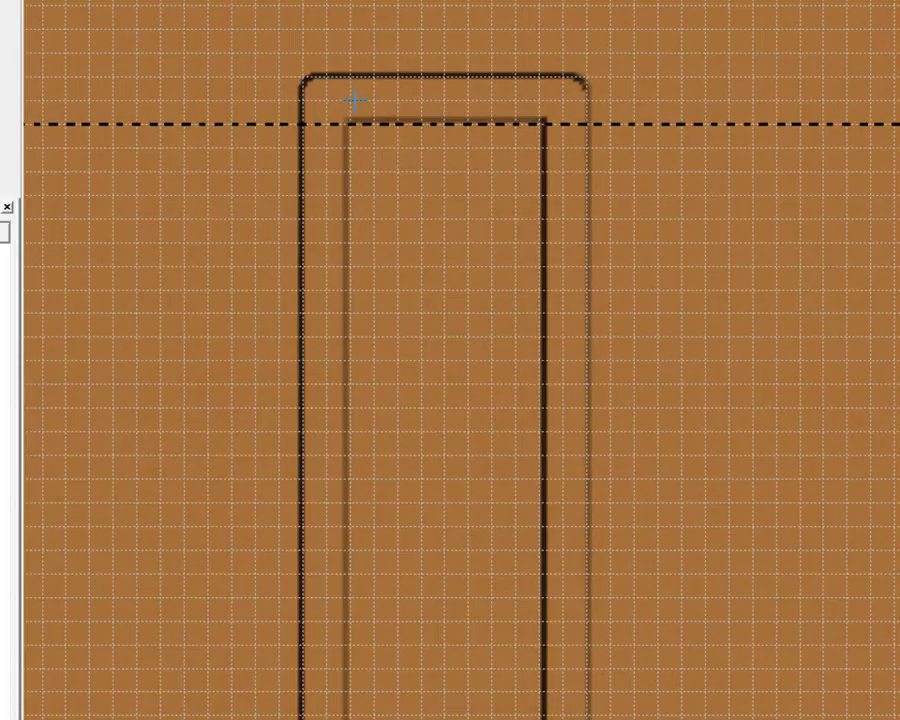
Draw an eight-column connected-line zigzag, 0.5 in wide and 0.313 in tall, in 0.063 in steps.
{"action": "left_click", "coordinate": [349, 100]}
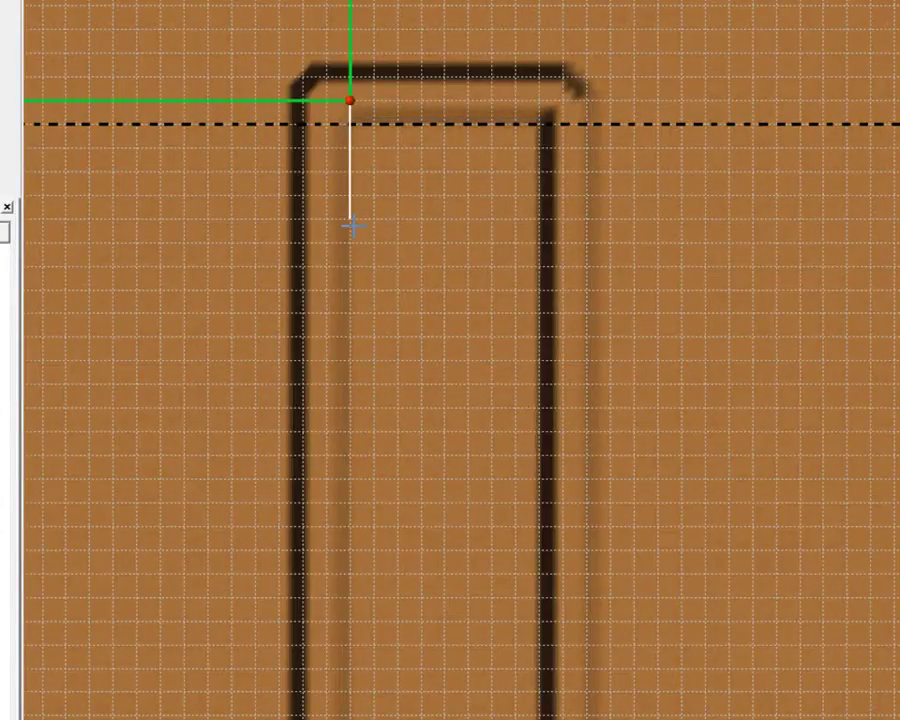
{"action": "left_click", "coordinate": [350, 219]}
{"action": "left_click", "coordinate": [376, 188]}
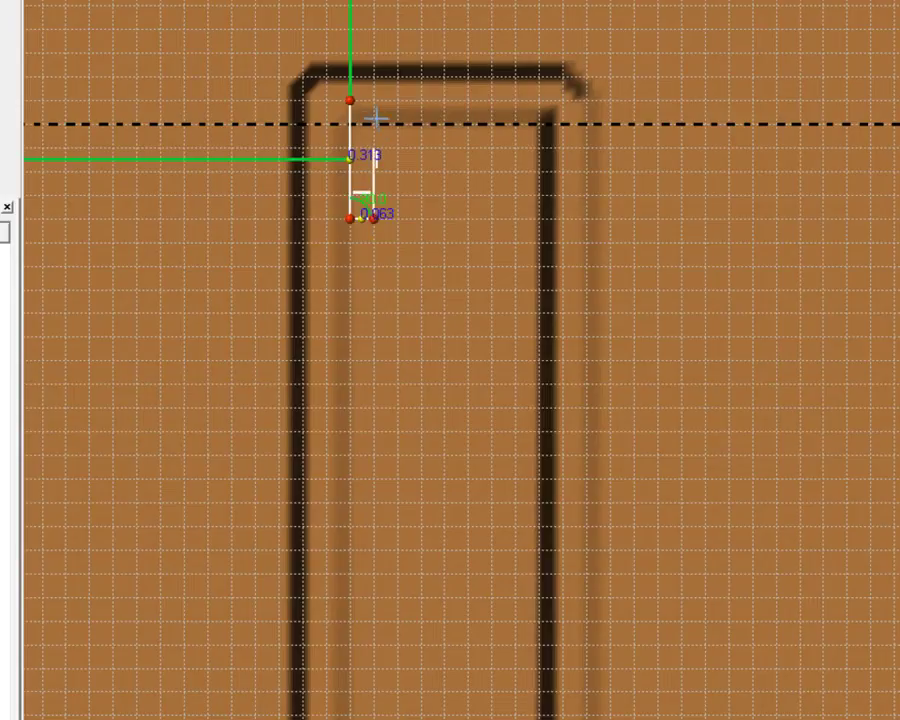
{"action": "left_click", "coordinate": [374, 100]}
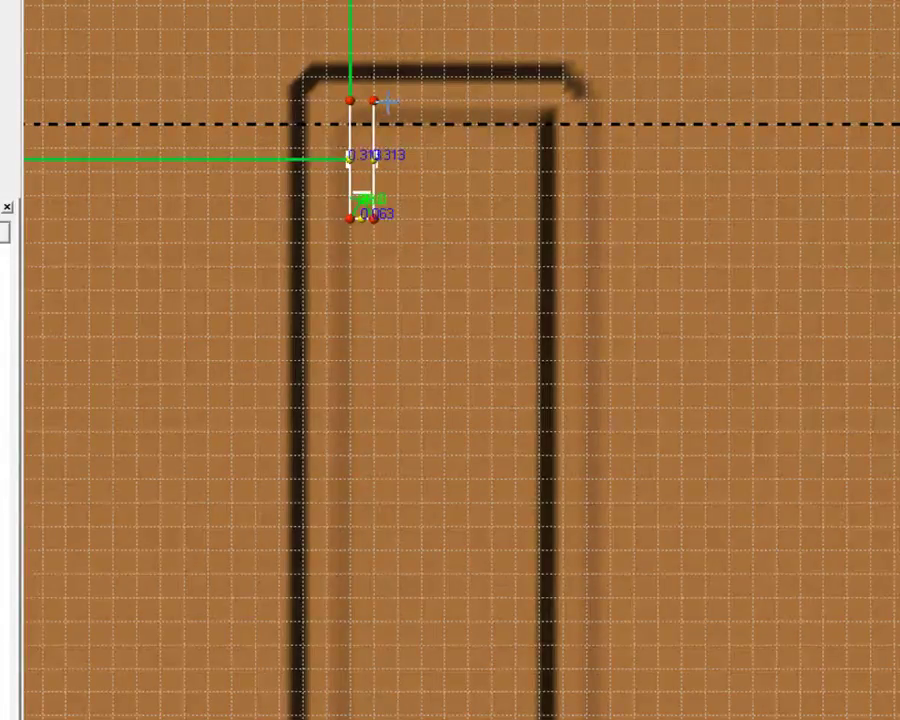
{"action": "left_click", "coordinate": [349, 100]}
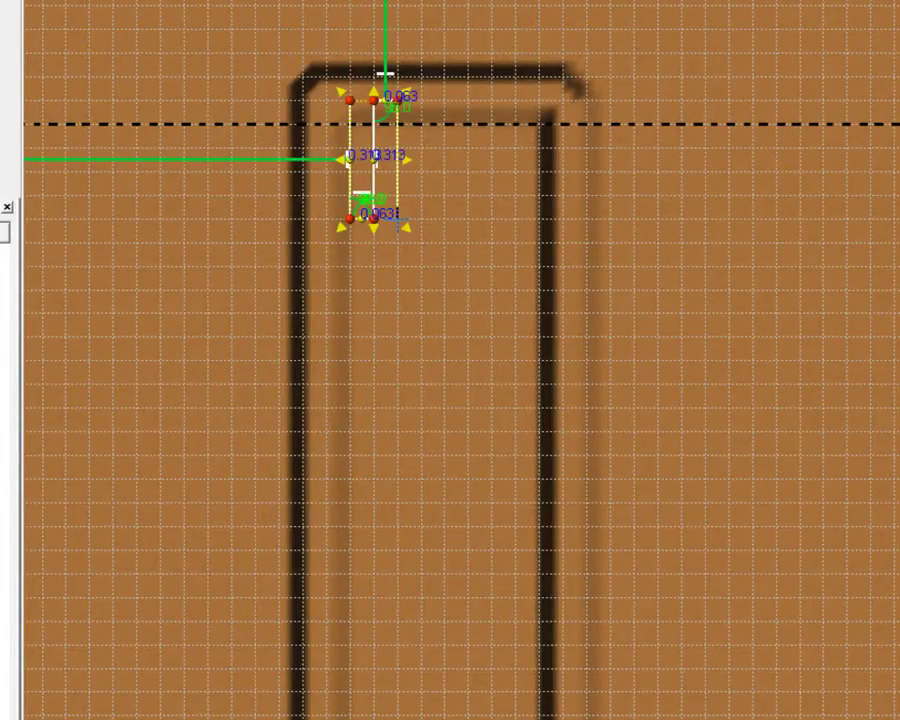
{"action": "left_click", "coordinate": [399, 219]}
{"action": "left_click", "coordinate": [421, 100]}
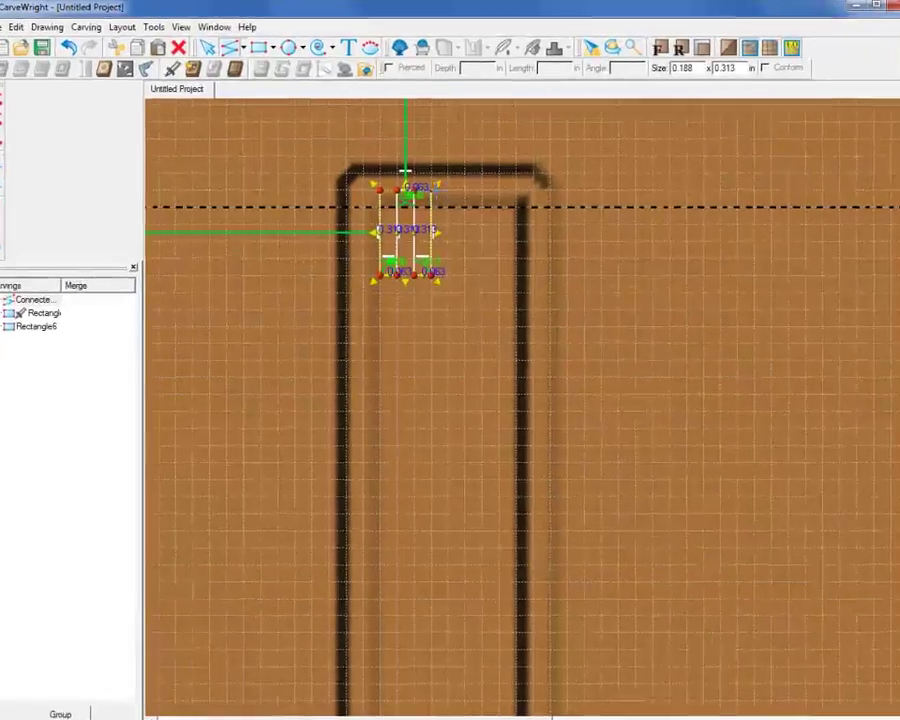
{"action": "left_click", "coordinate": [445, 218]}
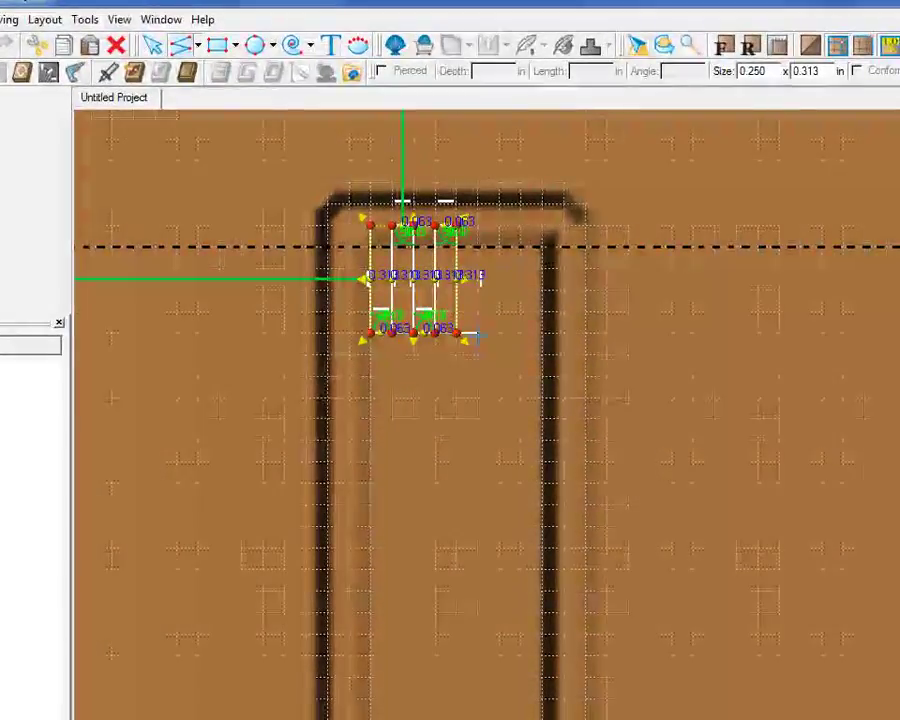
{"action": "left_click", "coordinate": [478, 332]}
{"action": "left_click", "coordinate": [478, 221]}
{"action": "left_click", "coordinate": [500, 221]}
{"action": "left_click", "coordinate": [500, 332]}
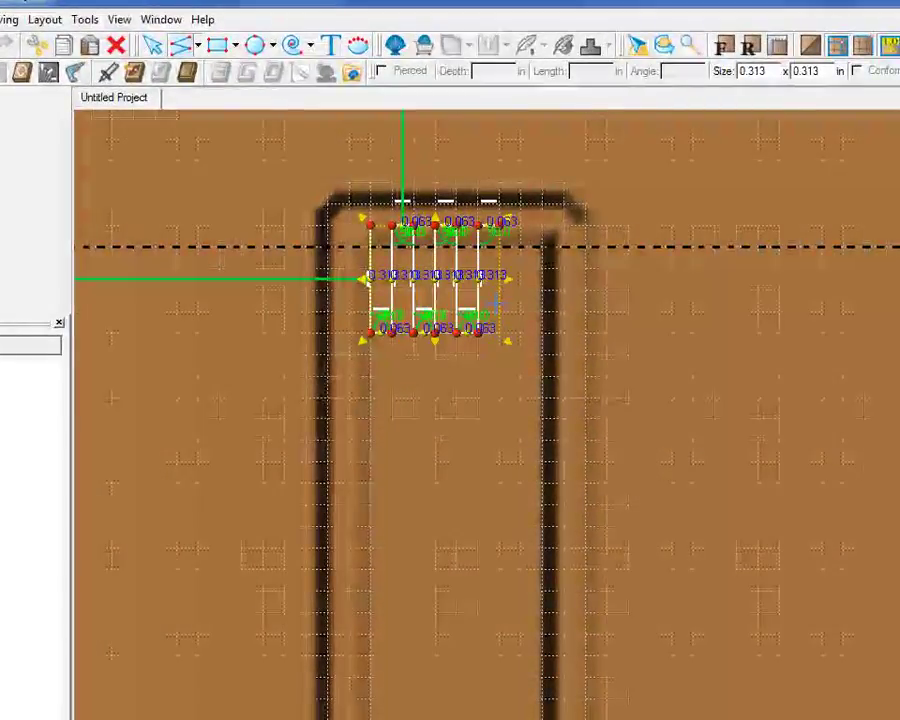
{"action": "left_click", "coordinate": [522, 332]}
{"action": "left_click", "coordinate": [522, 221]}
{"action": "left_click", "coordinate": [544, 221]}
{"action": "left_click", "coordinate": [544, 330]}
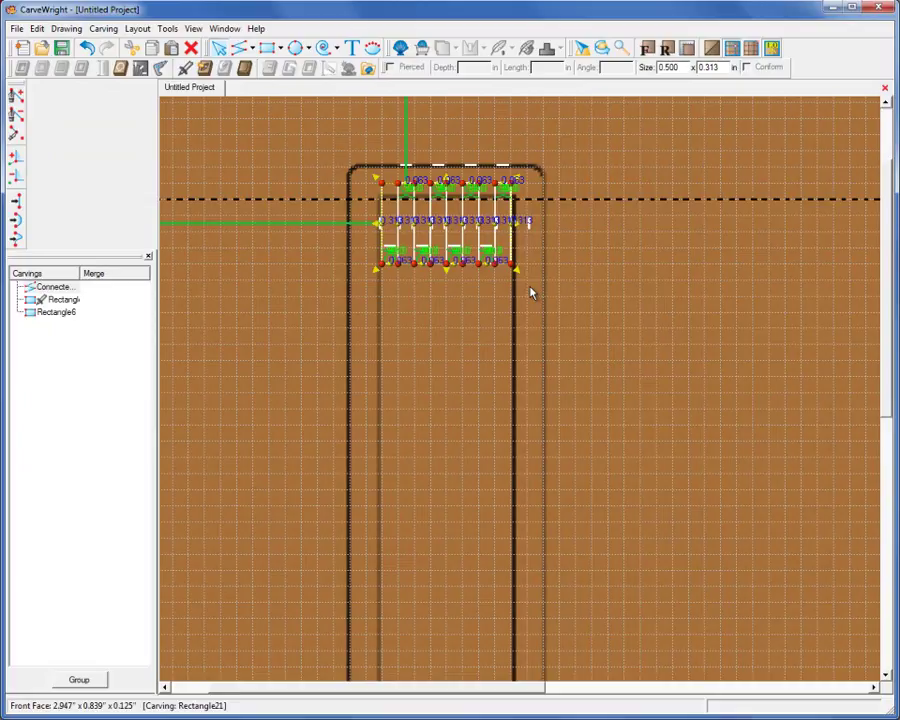
Set the zigzag path's height to 10.25 in.
{"action": "double_click", "coordinate": [712, 67]}
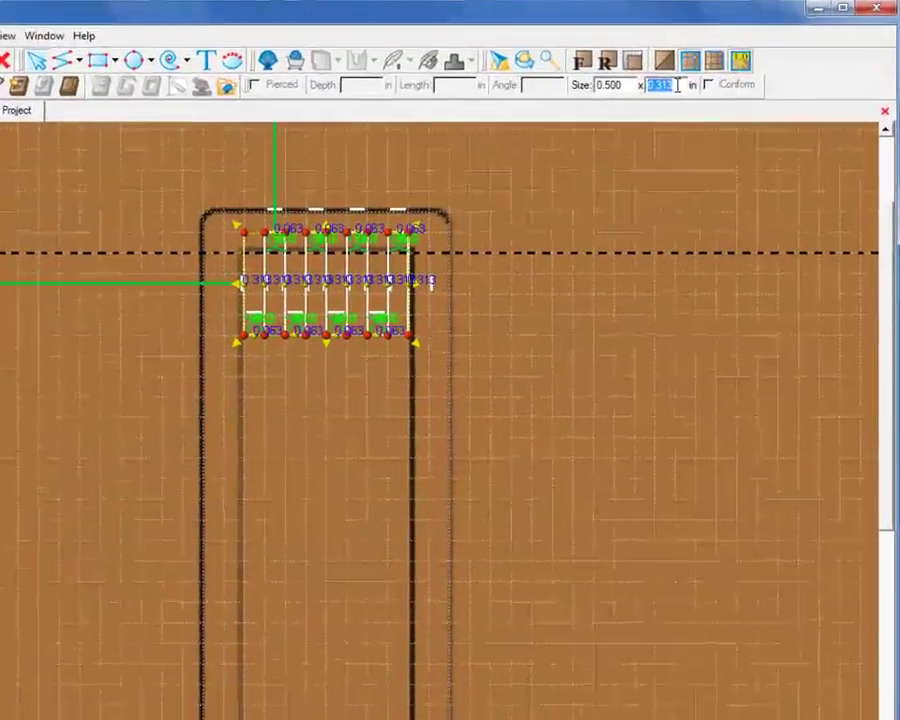
{"action": "type", "text": "10"}
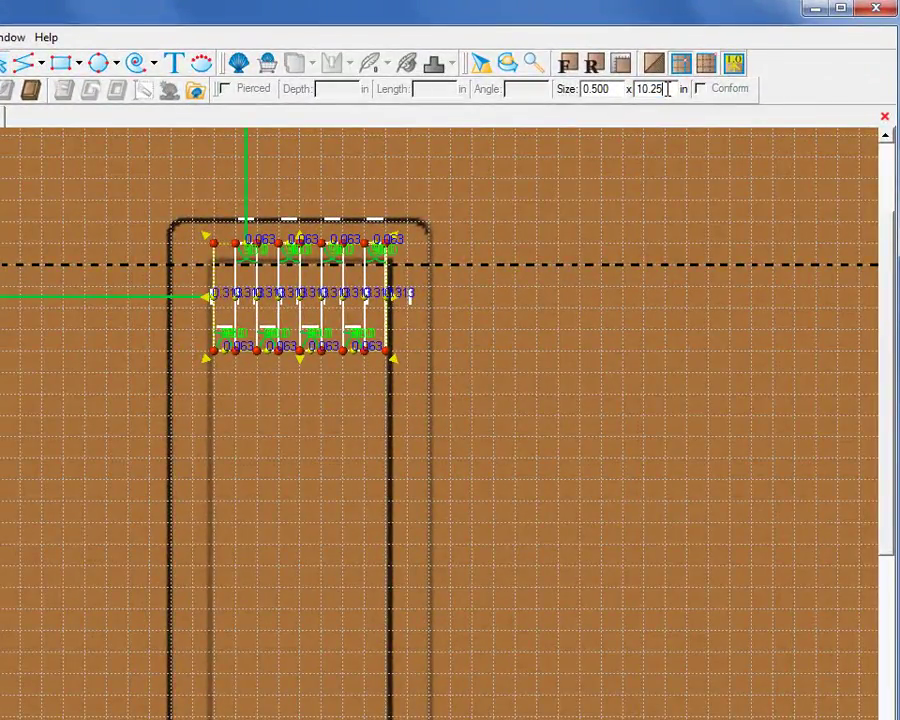
{"action": "type", "text": ".25"}
{"action": "key", "text": "Return"}
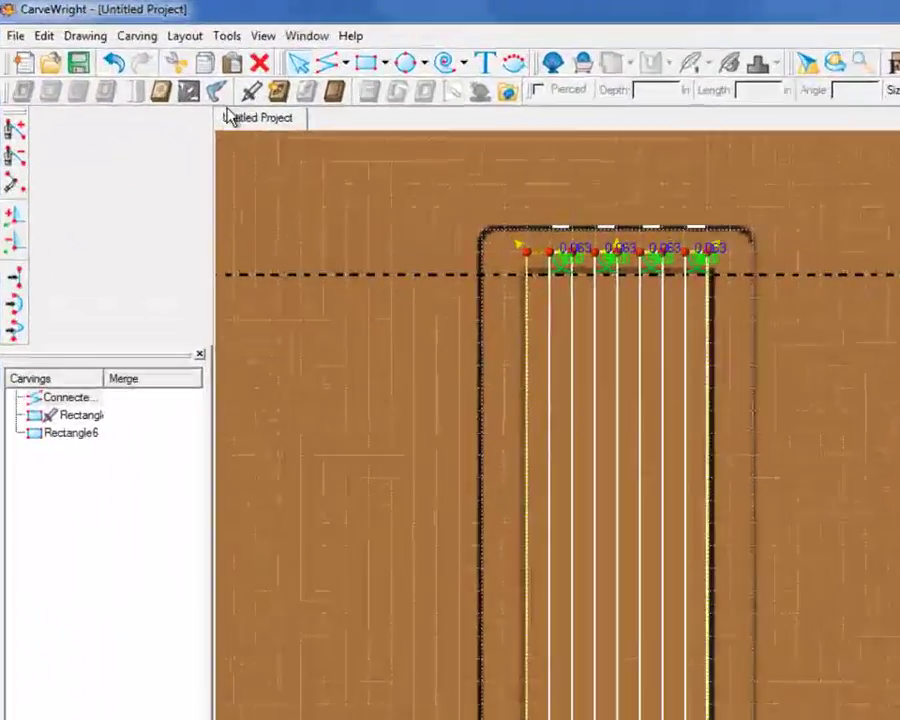
Give the zigzag a 1/8" Straight bit cutting 0.125 in deep and turn off grid lines.
{"action": "left_click", "coordinate": [187, 68]}
{"action": "scroll", "coordinate": [816, 584], "scroll_direction": "down", "scroll_amount": 5}
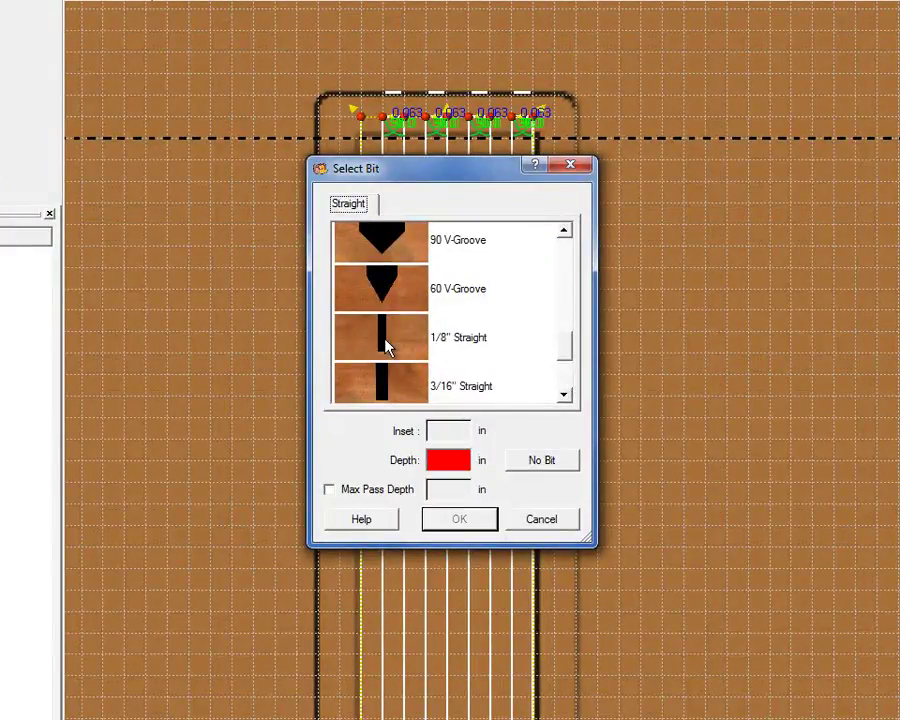
{"action": "left_click", "coordinate": [387, 345]}
{"action": "left_click_drag", "start_coordinate": [464, 461], "coordinate": [424, 460]}
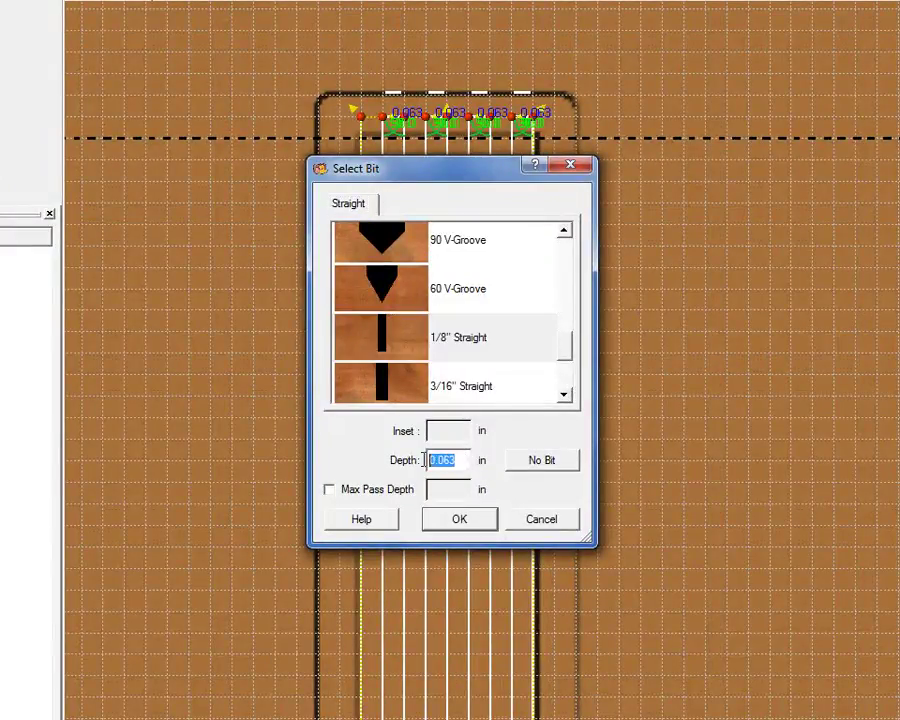
{"action": "key", "text": "BackSpace"}
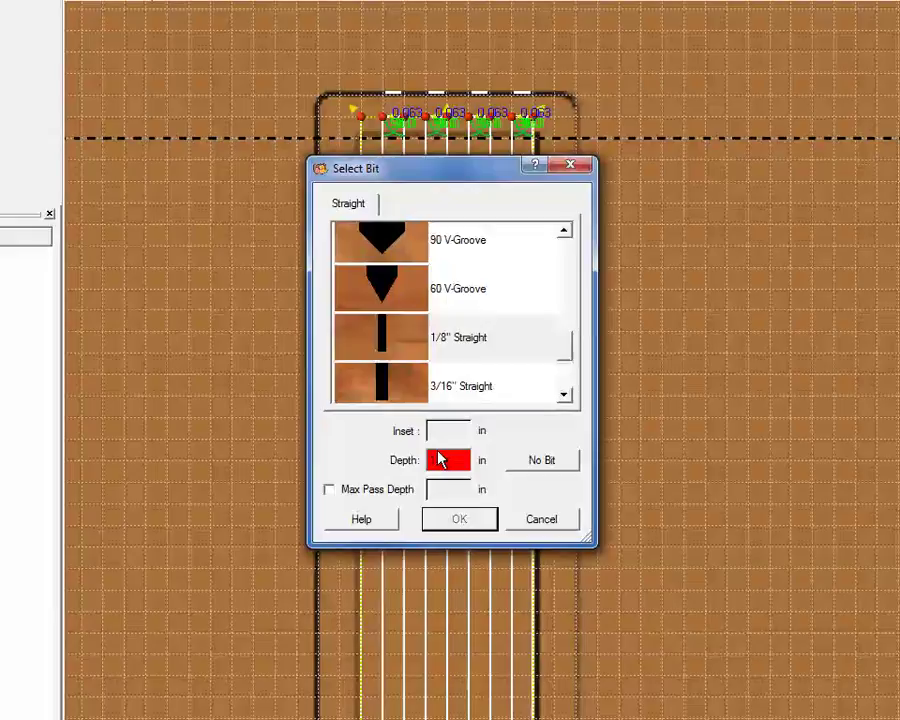
{"action": "type", "text": "1"}
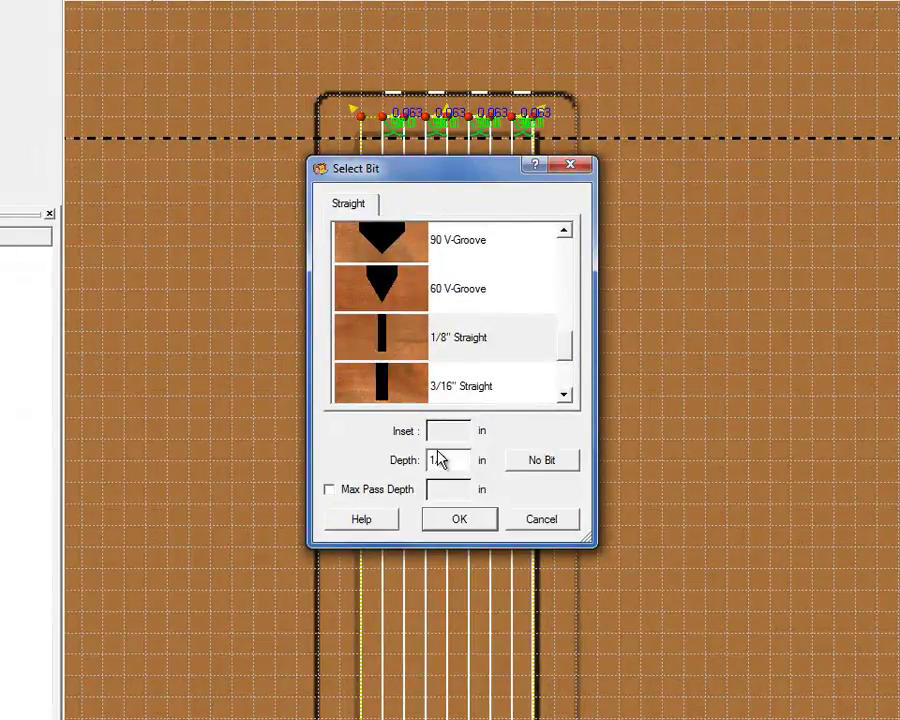
{"action": "key", "text": "Return"}
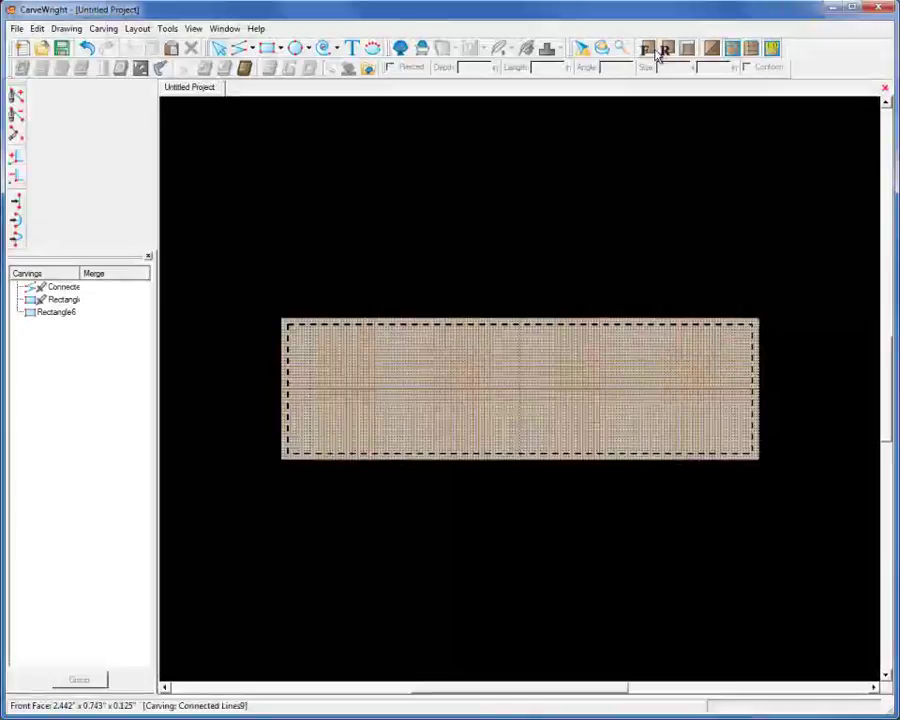
{"action": "left_click", "coordinate": [193, 28]}
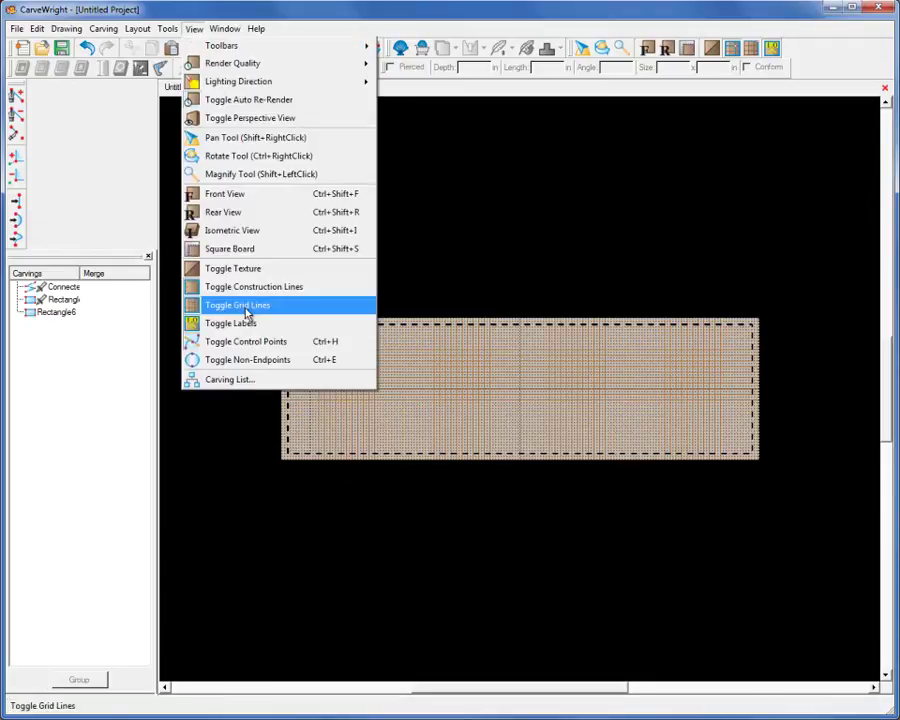
{"action": "left_click", "coordinate": [245, 305]}
Center the serpentine column carving vertically on the board.
{"action": "left_click", "coordinate": [313, 368]}
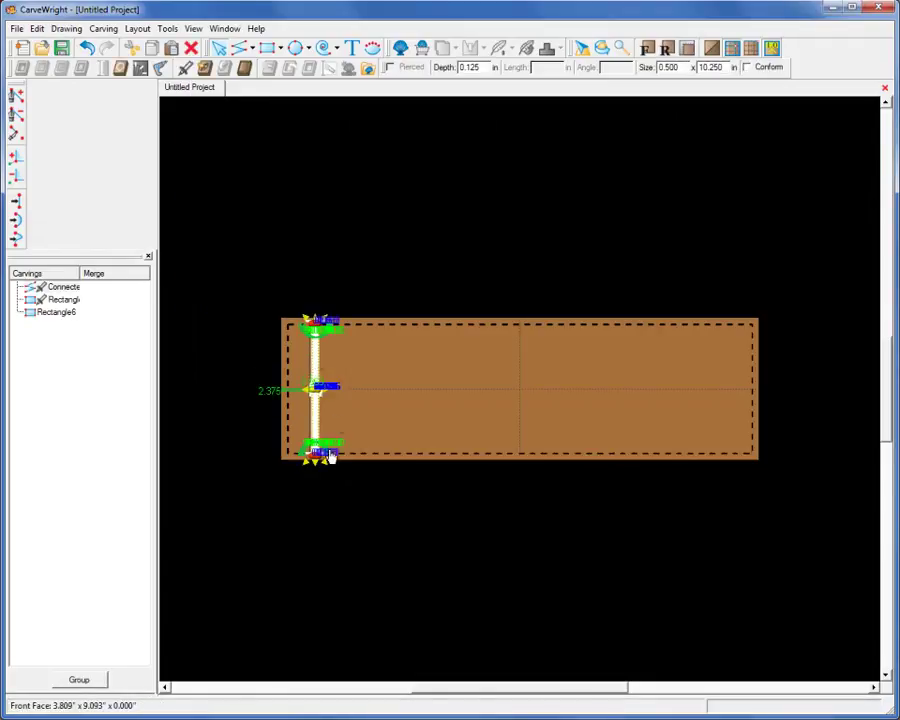
{"action": "right_click", "coordinate": [316, 360]}
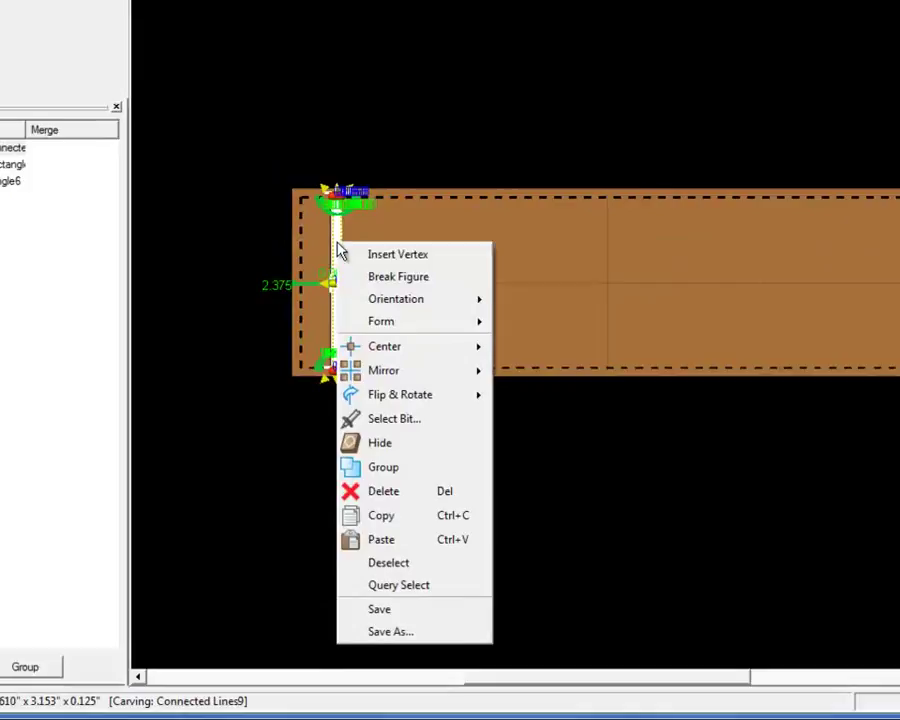
{"action": "mouse_move", "coordinate": [351, 438]}
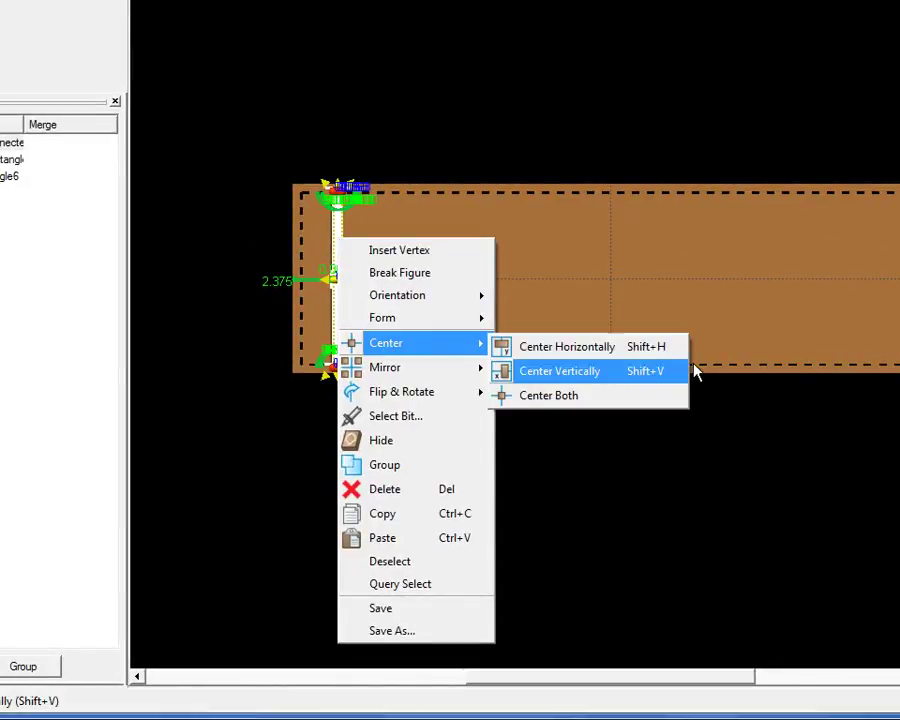
{"action": "left_click", "coordinate": [593, 377]}
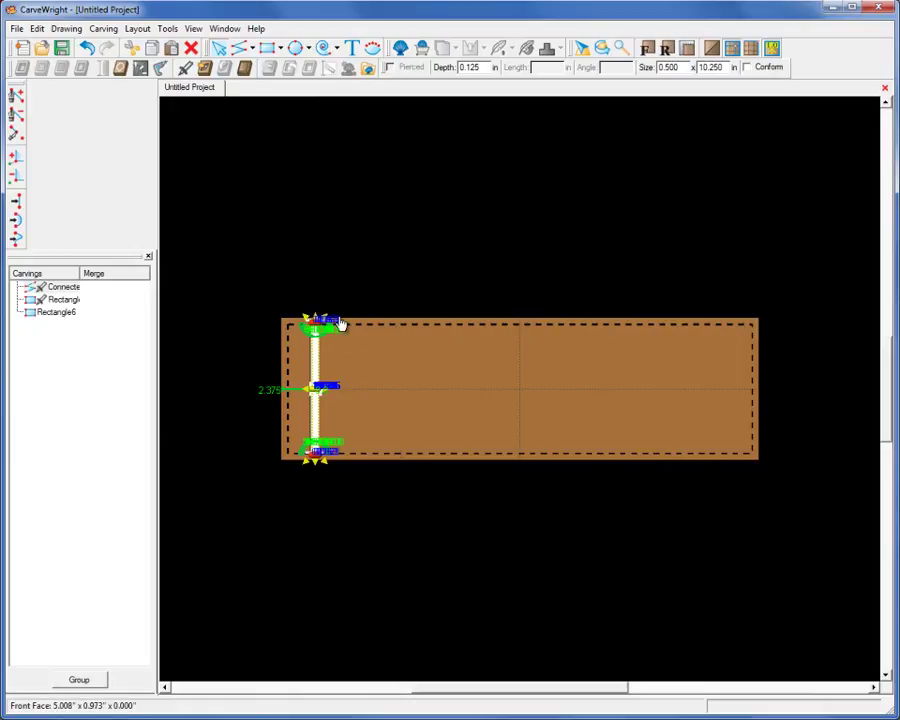
Confirm the snap-to-grid settings and toggle the board labels.
{"action": "left_click", "coordinate": [140, 29]}
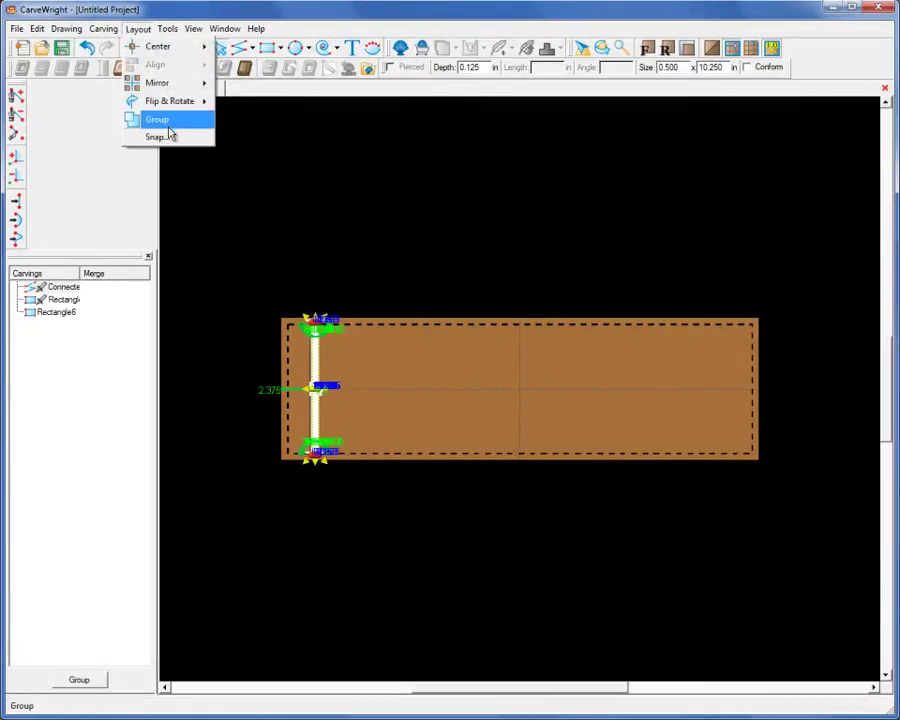
{"action": "left_click", "coordinate": [171, 139]}
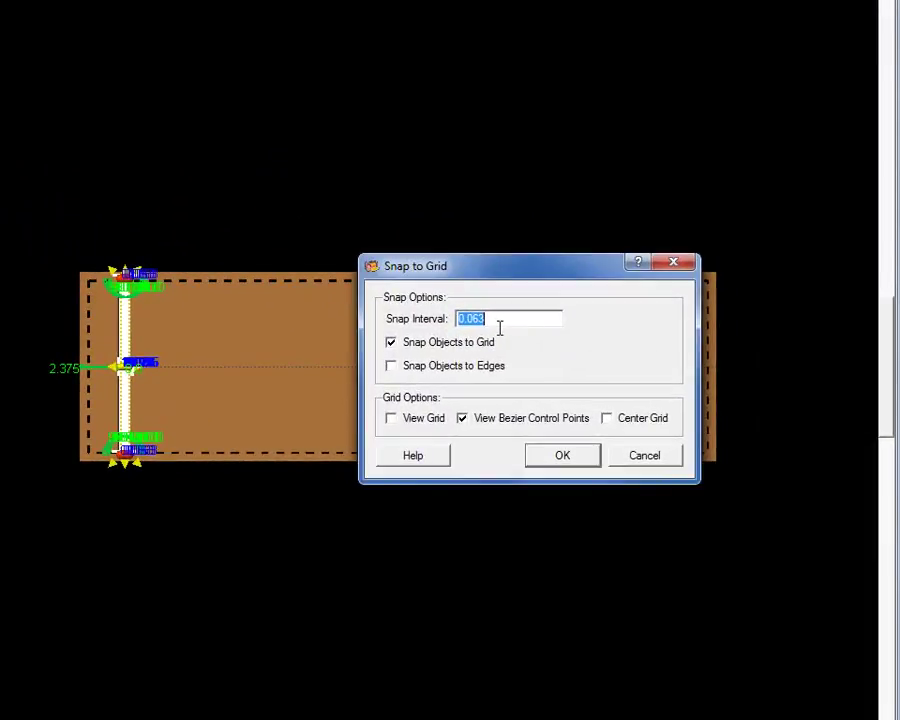
{"action": "left_click", "coordinate": [563, 456]}
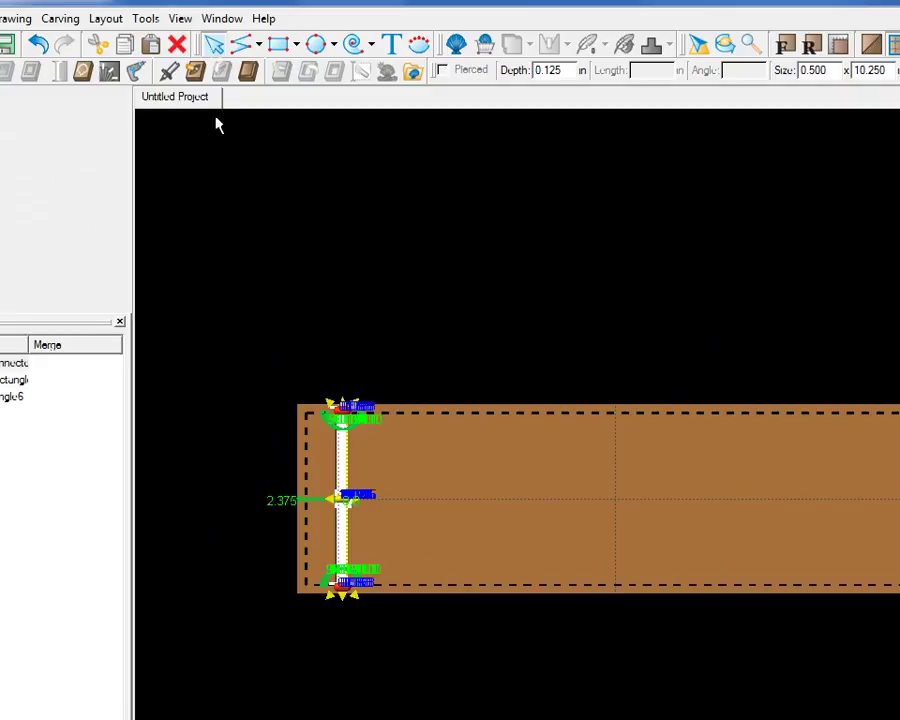
{"action": "left_click", "coordinate": [180, 18]}
{"action": "left_click", "coordinate": [249, 406]}
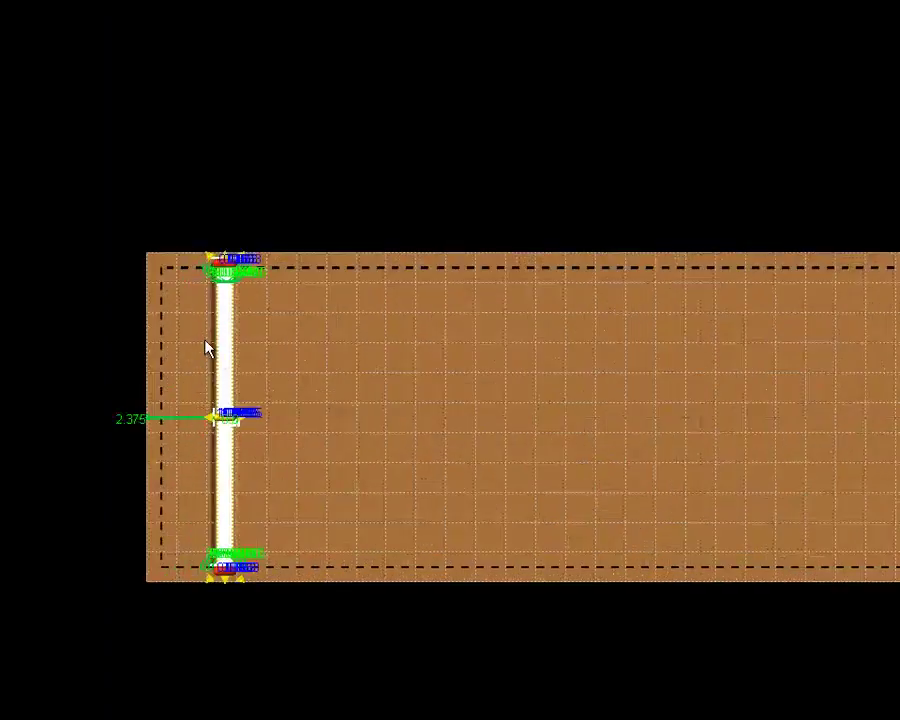
Reposition the serpentine column carving along the board.
{"action": "scroll", "coordinate": [205, 347], "scroll_direction": "up", "scroll_amount": 2}
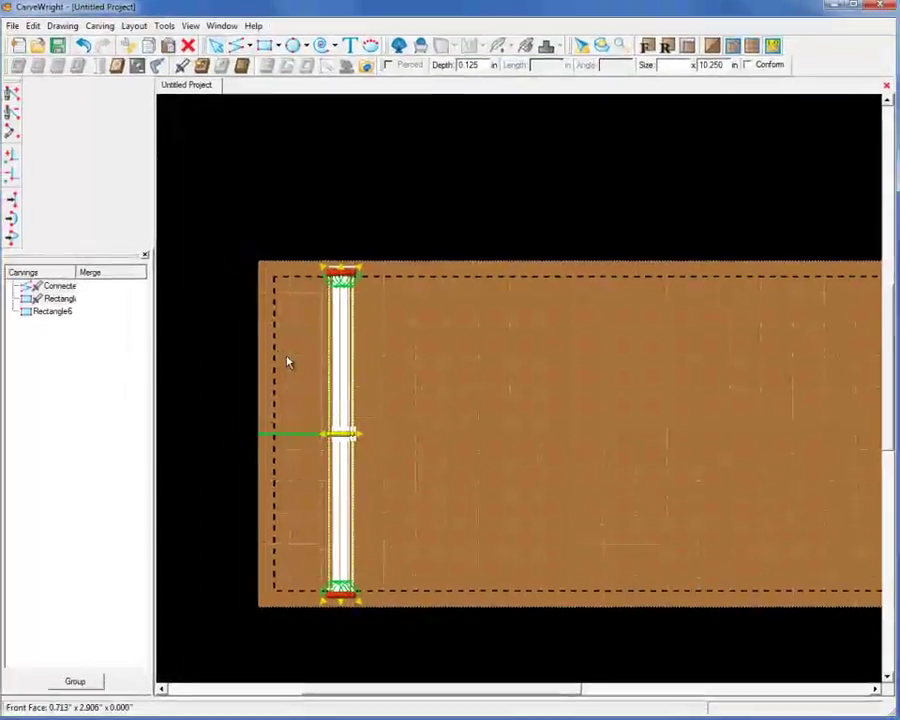
{"action": "left_click_drag", "start_coordinate": [338, 364], "coordinate": [640, 390]}
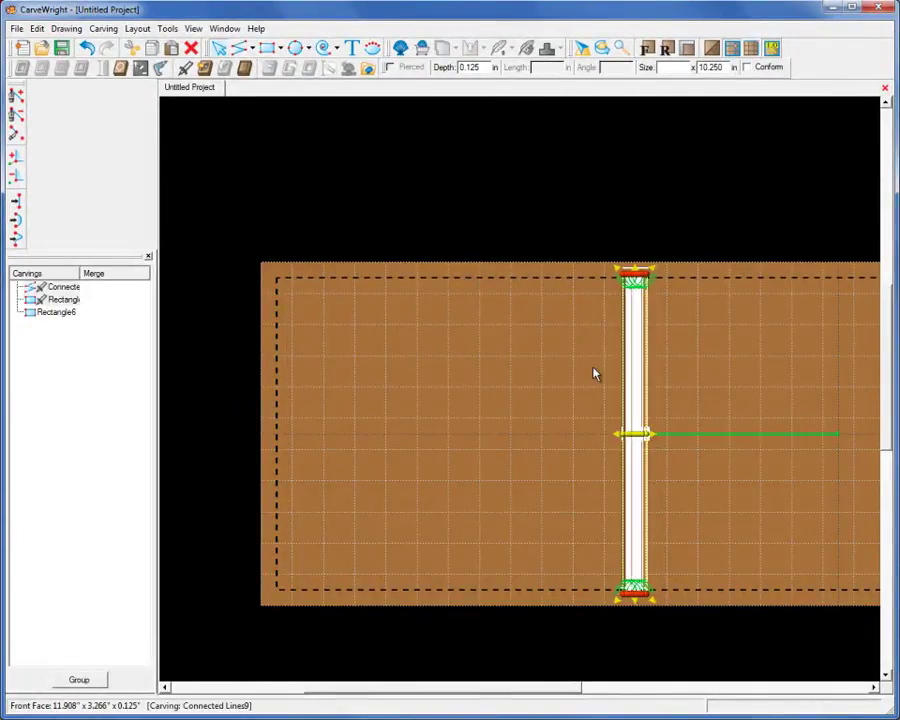
{"action": "left_click_drag", "start_coordinate": [636, 372], "coordinate": [491, 364]}
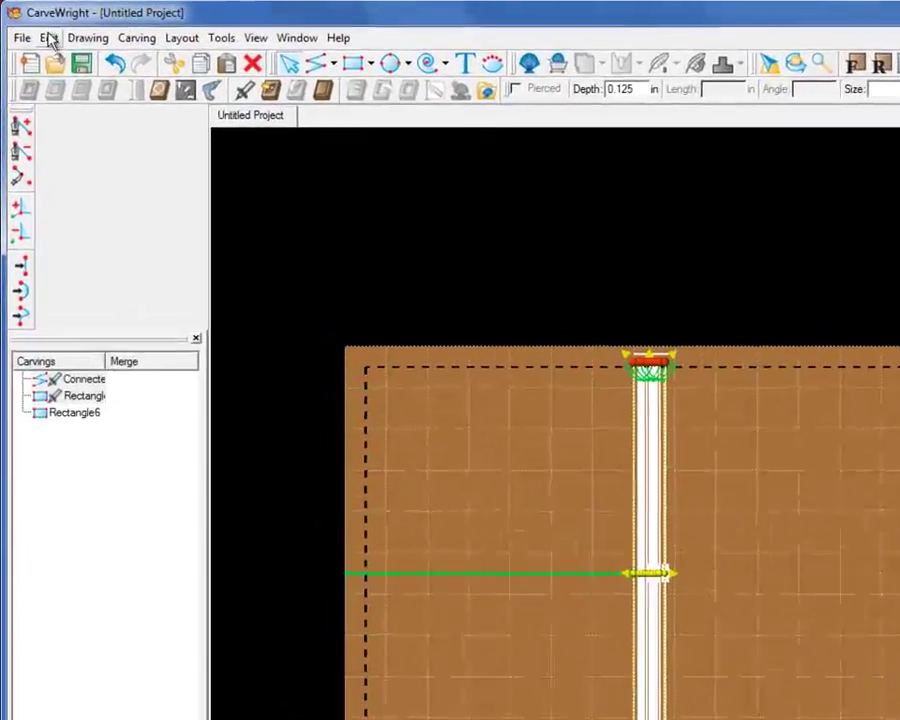
Copy the column carving and paste a duplicate toward the board's right end.
{"action": "left_click", "coordinate": [50, 40]}
{"action": "left_click", "coordinate": [74, 140]}
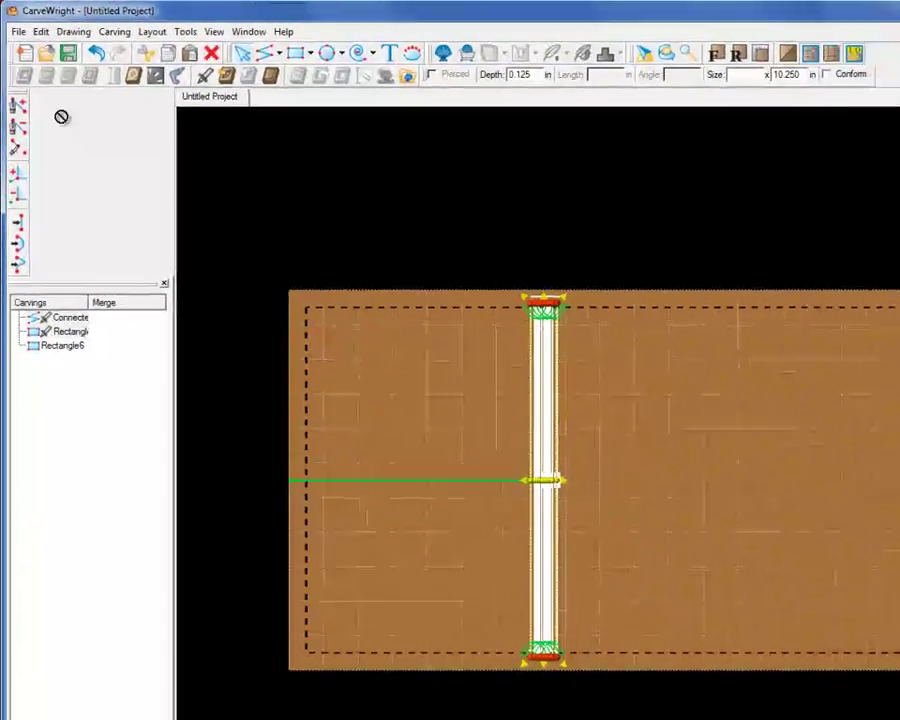
{"action": "left_click", "coordinate": [679, 464]}
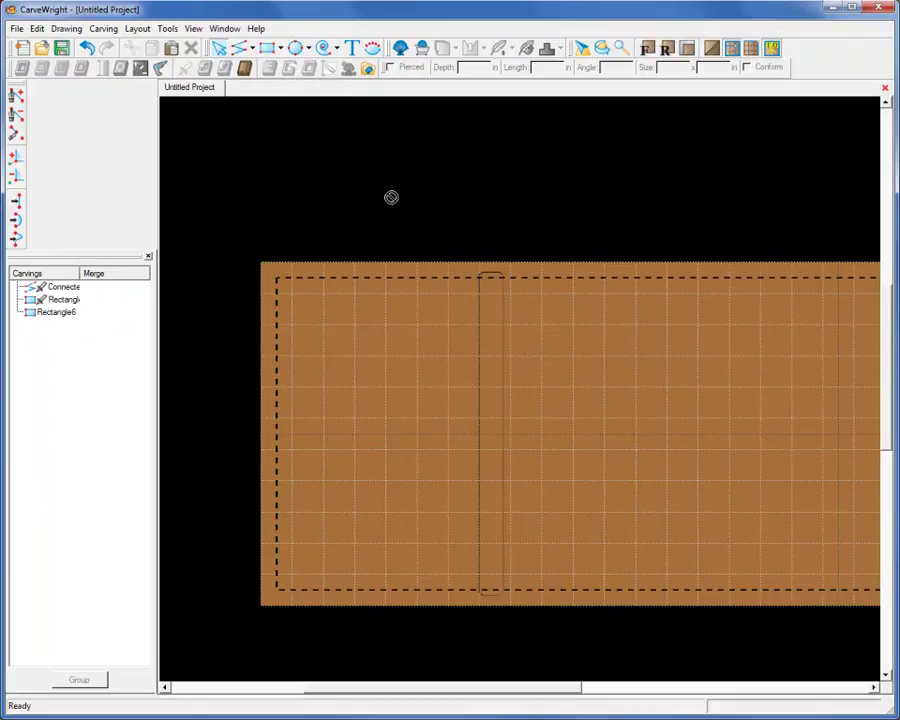
{"action": "left_click", "coordinate": [37, 28]}
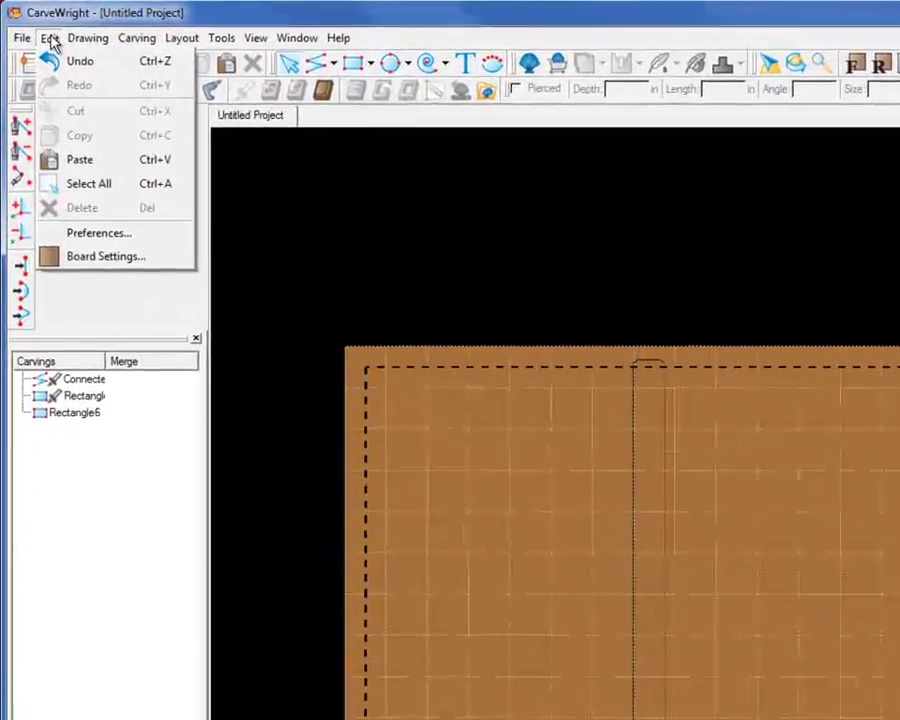
{"action": "left_click", "coordinate": [58, 130]}
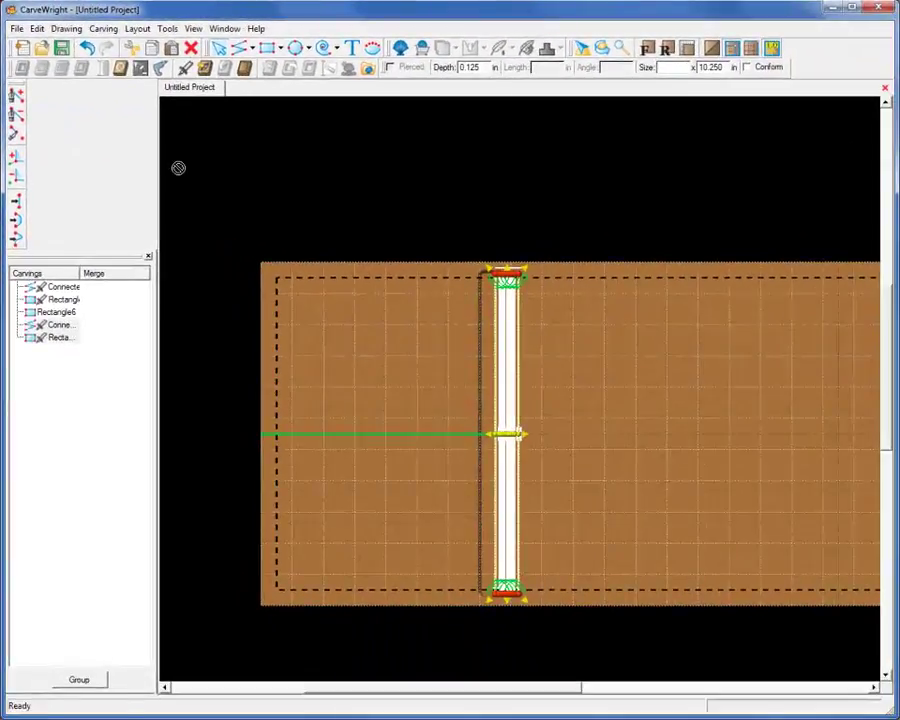
{"action": "left_click_drag", "start_coordinate": [508, 416], "coordinate": [838, 420]}
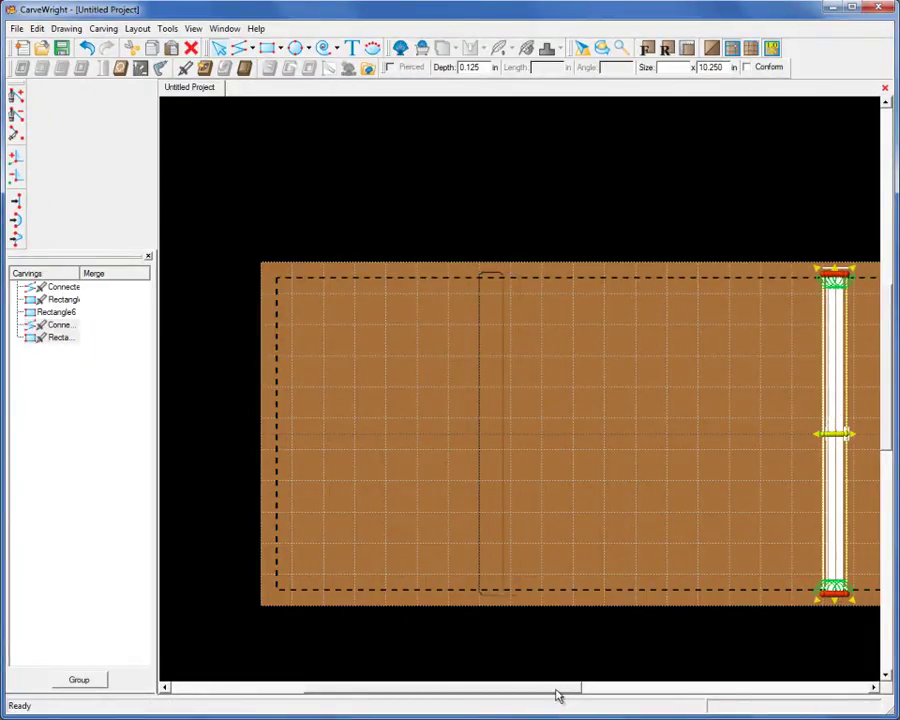
Paste another duplicate column and place it in the middle of the board.
{"action": "left_click_drag", "start_coordinate": [558, 688], "coordinate": [705, 686]}
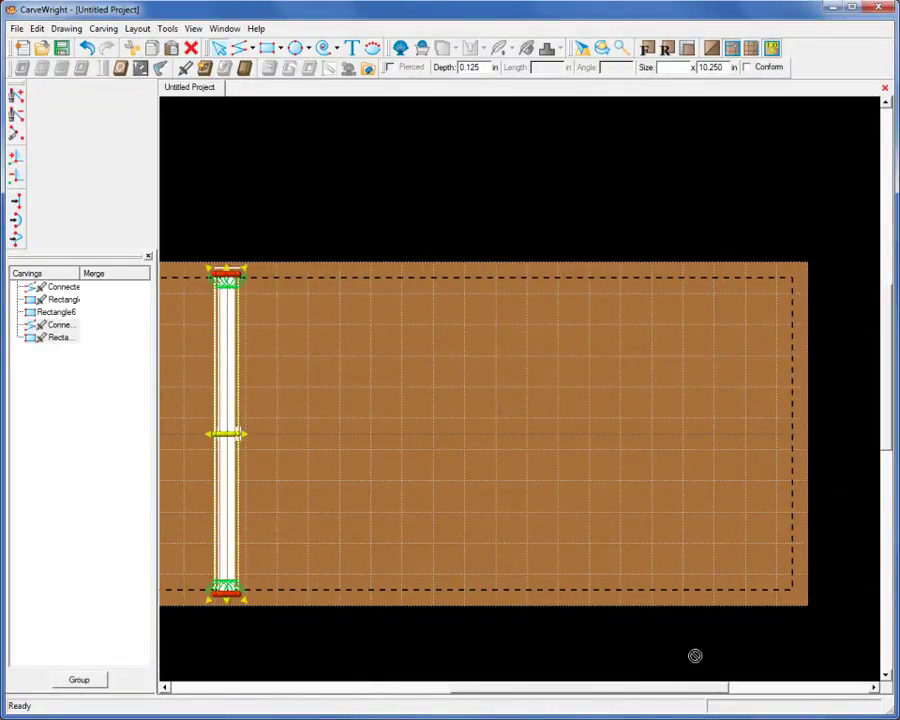
{"action": "key", "text": "ctrl+v"}
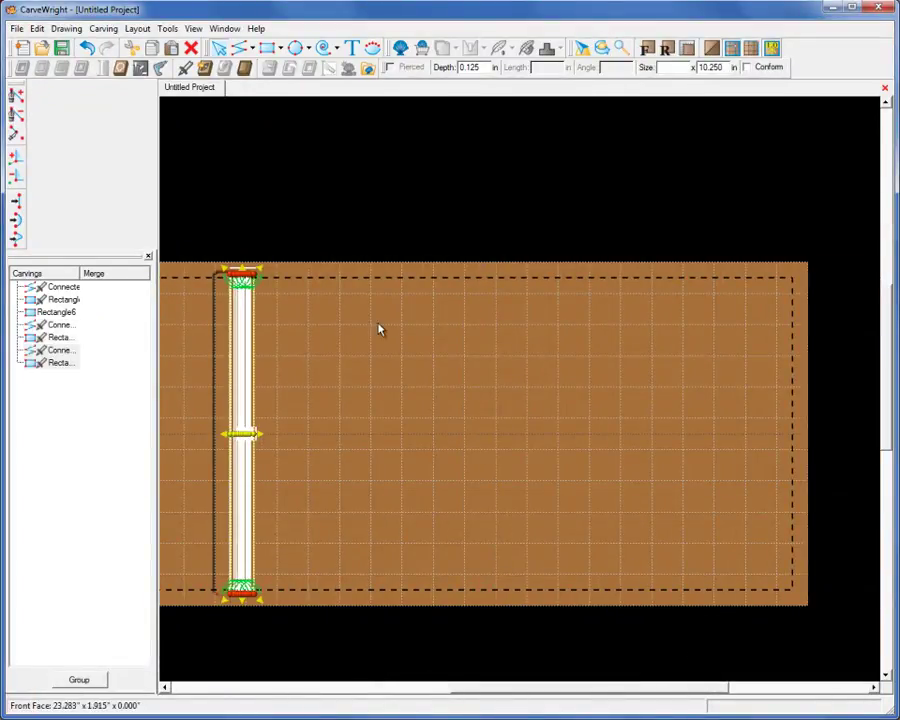
{"action": "left_click_drag", "start_coordinate": [258, 390], "coordinate": [568, 375]}
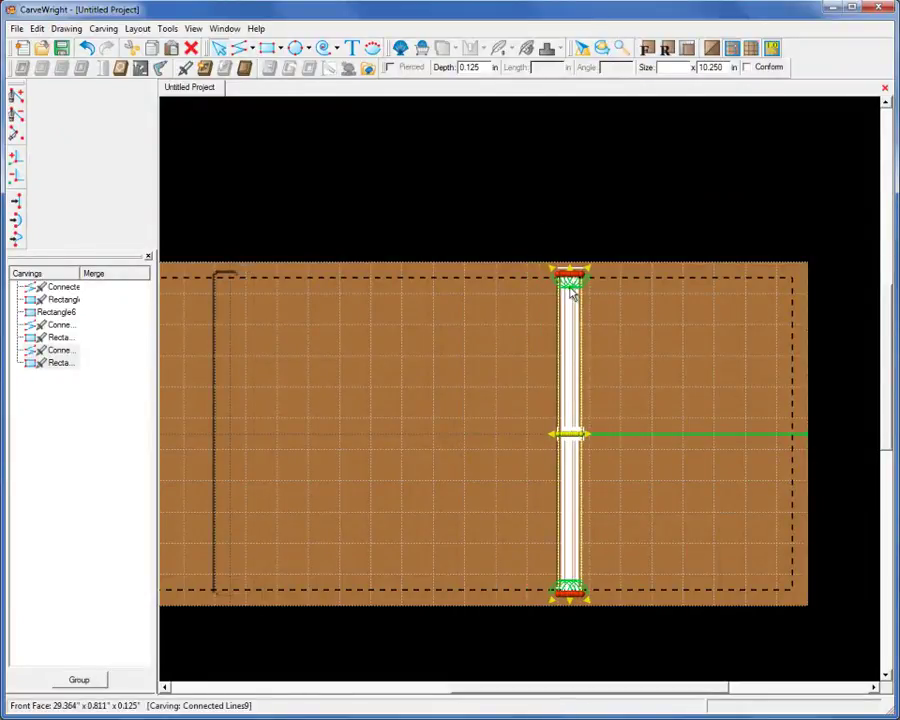
{"action": "left_click", "coordinate": [538, 268]}
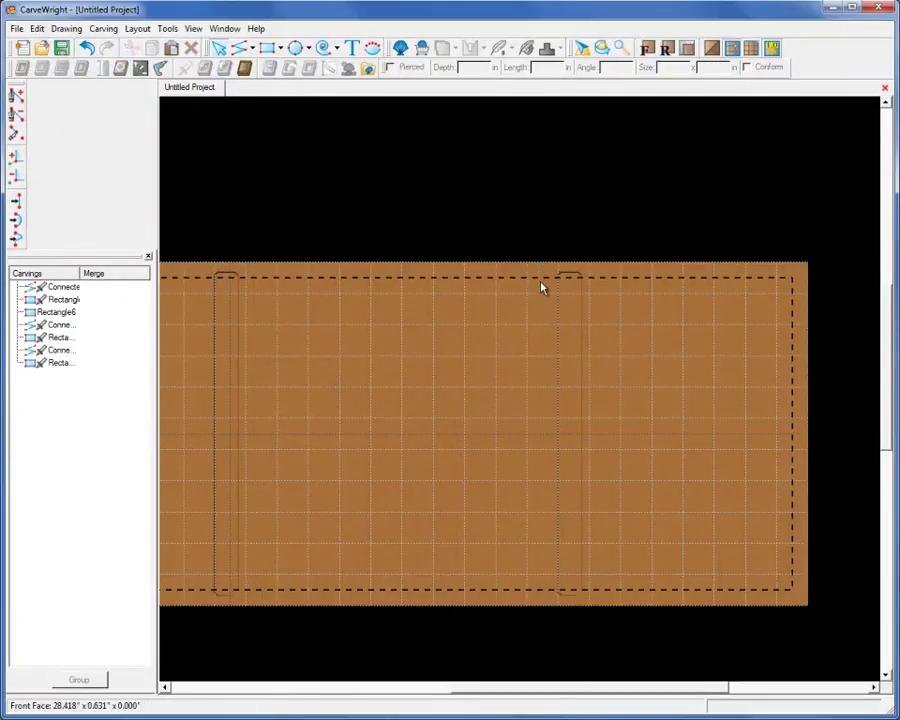
Cut out the board perimeter with minimum 4 tabs, 2 Tabs/Foot, .3 in max pass depth, flipped.
{"action": "left_click", "coordinate": [540, 279]}
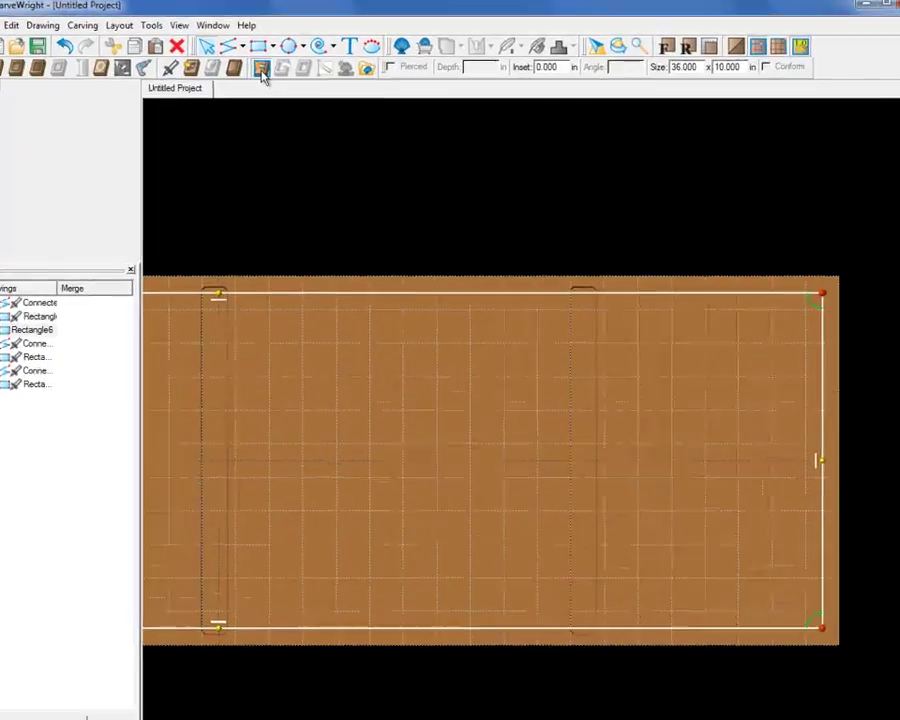
{"action": "left_click", "coordinate": [261, 70]}
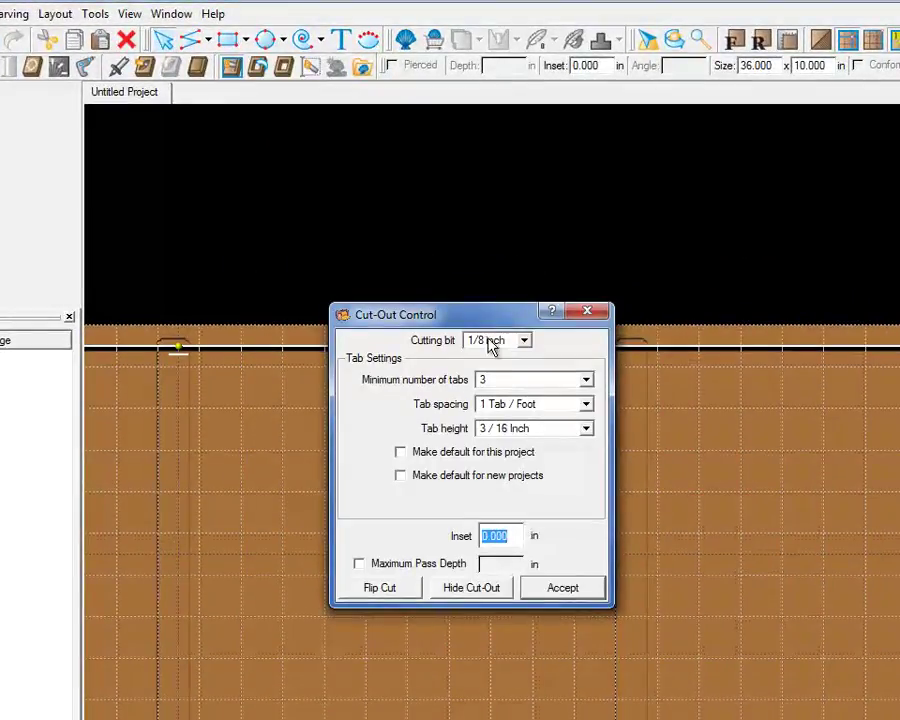
{"action": "left_click", "coordinate": [517, 382]}
{"action": "left_click", "coordinate": [500, 456]}
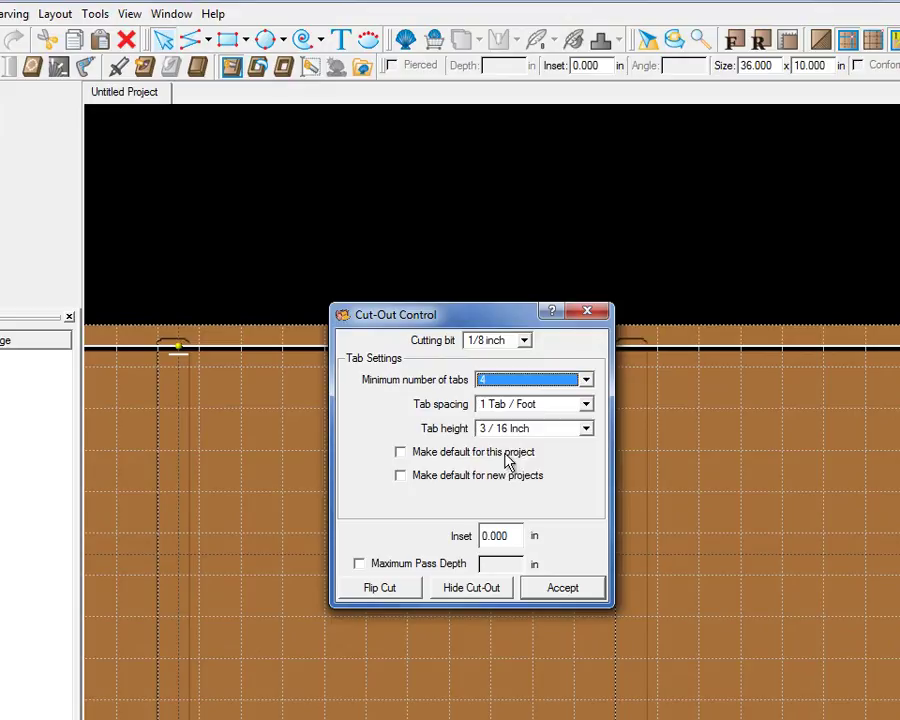
{"action": "left_click", "coordinate": [585, 405]}
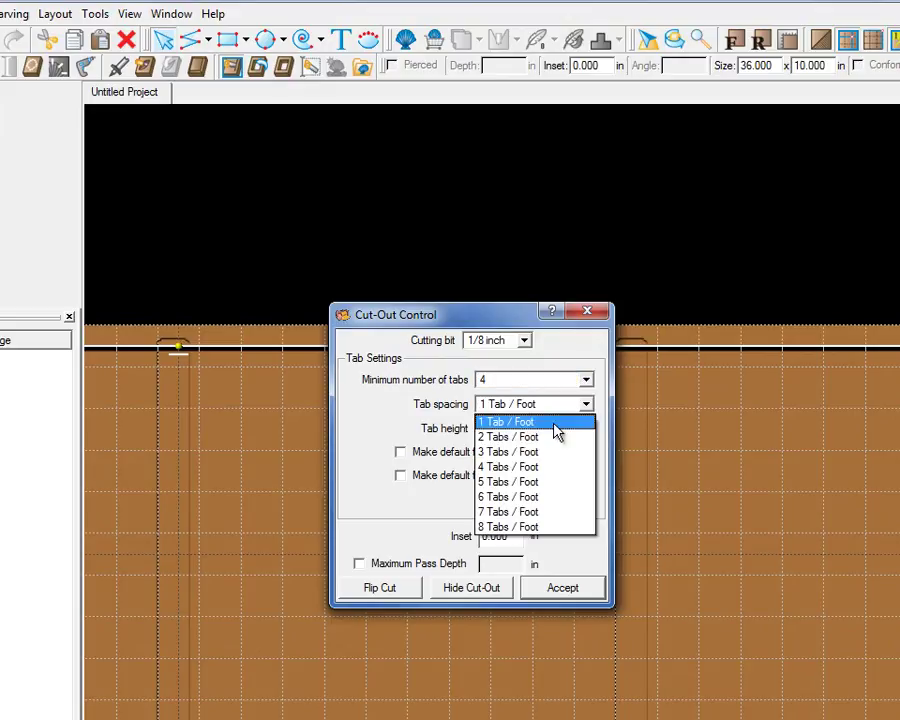
{"action": "left_click", "coordinate": [540, 437]}
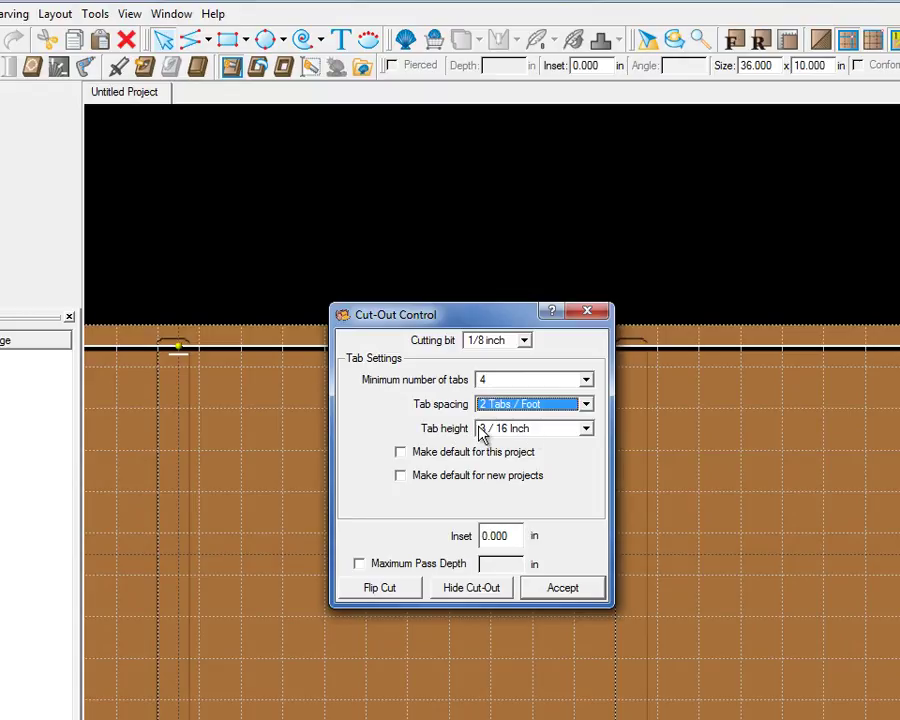
{"action": "left_click", "coordinate": [359, 564]}
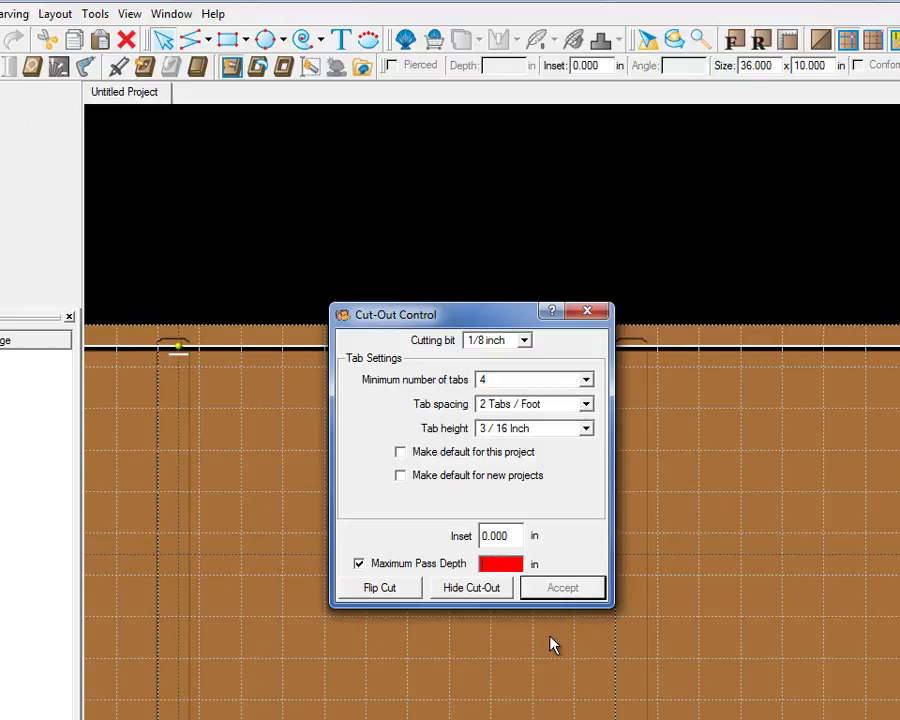
{"action": "type", "text": ".3"}
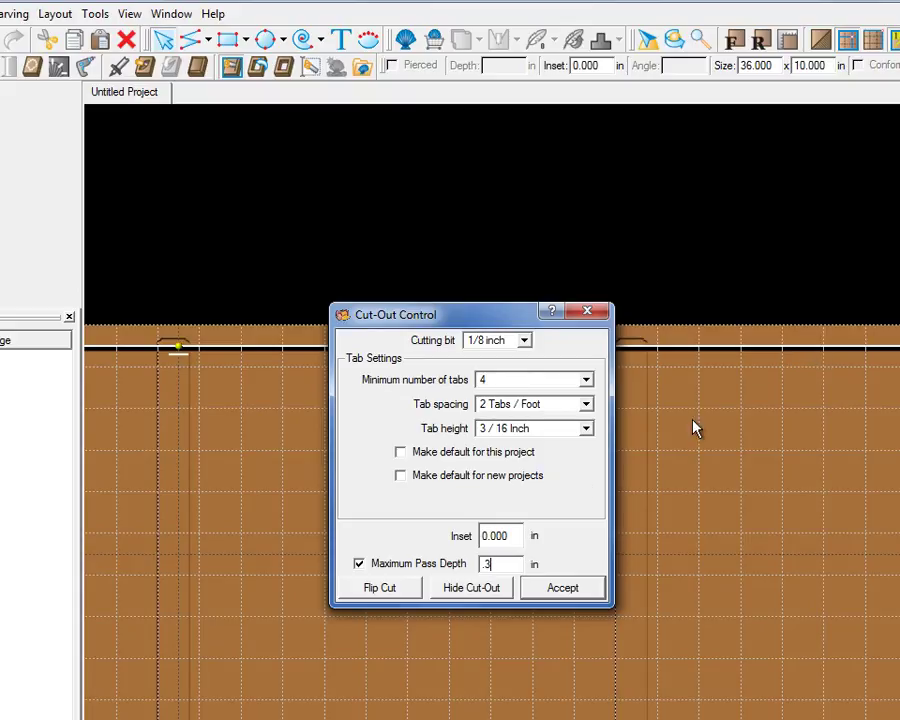
{"action": "left_click", "coordinate": [388, 590]}
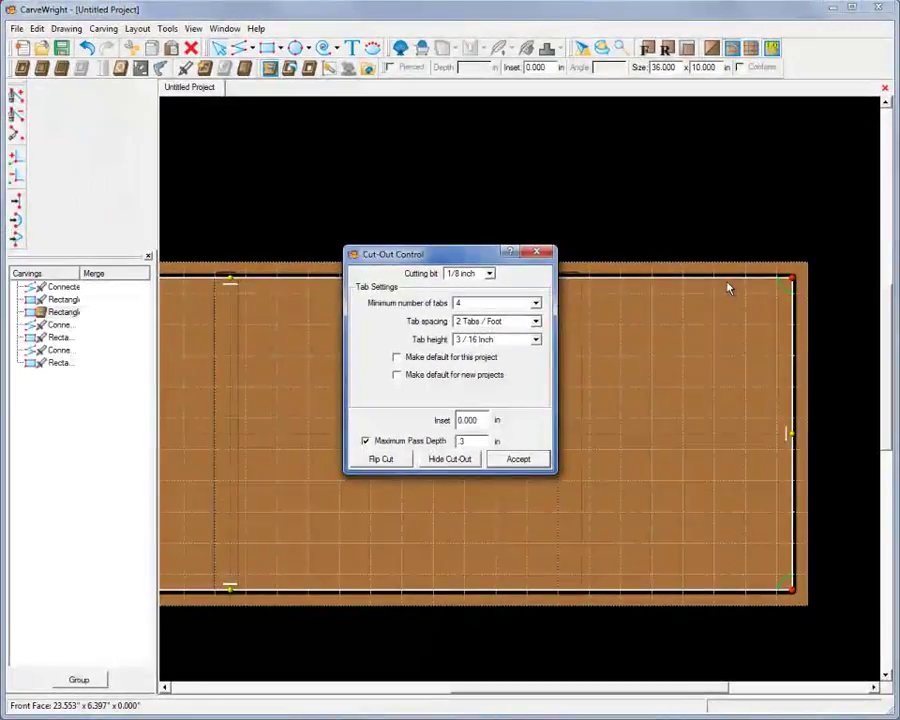
{"action": "left_click", "coordinate": [522, 461]}
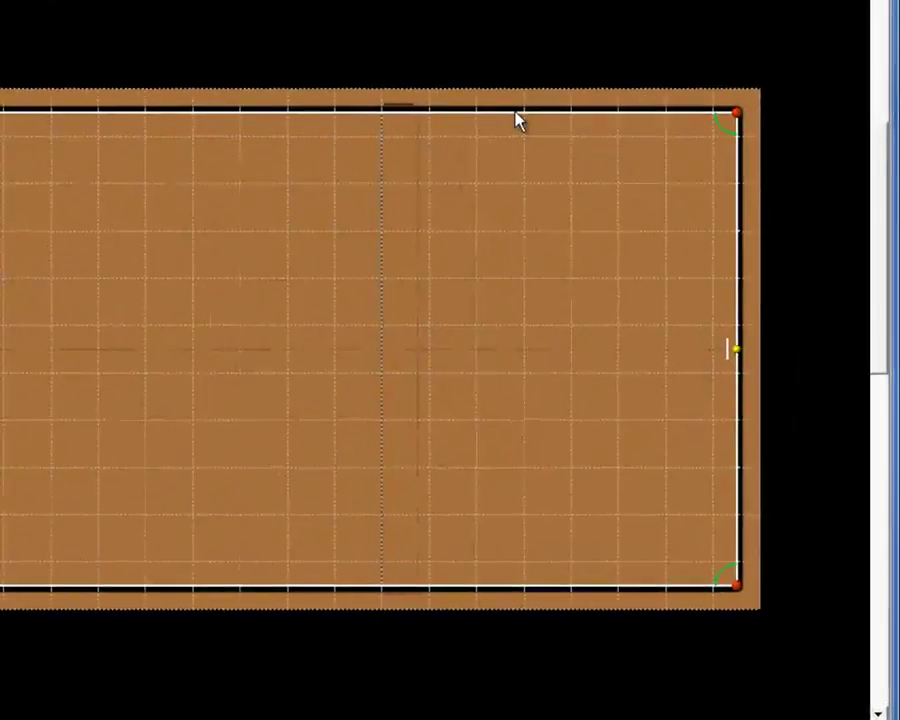
Hide the perimeter cut-out toolpath and the board's grid lines.
{"action": "right_click", "coordinate": [518, 120]}
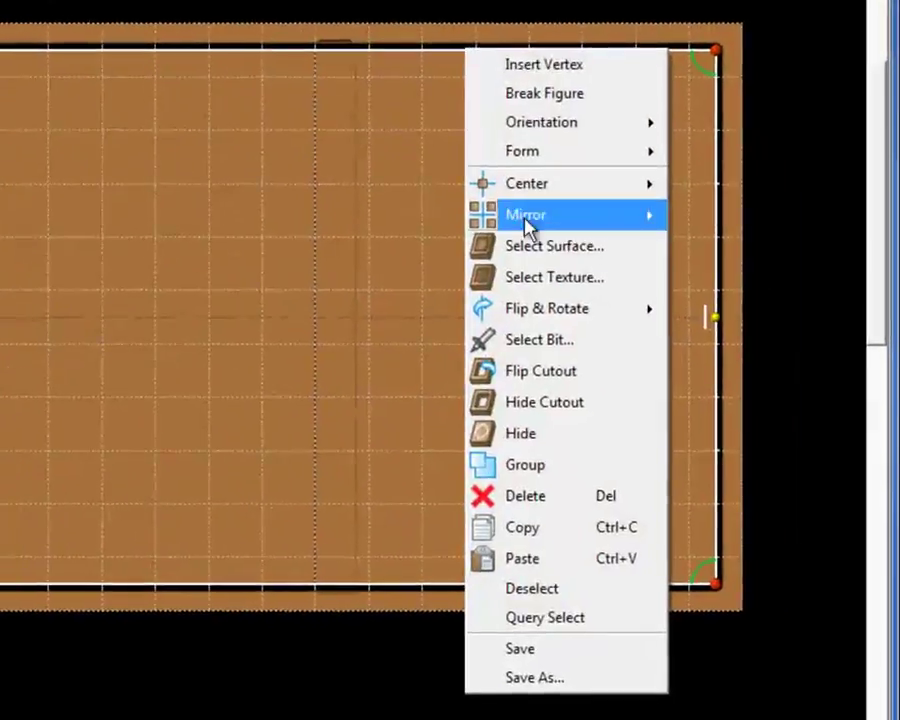
{"action": "left_click", "coordinate": [578, 435]}
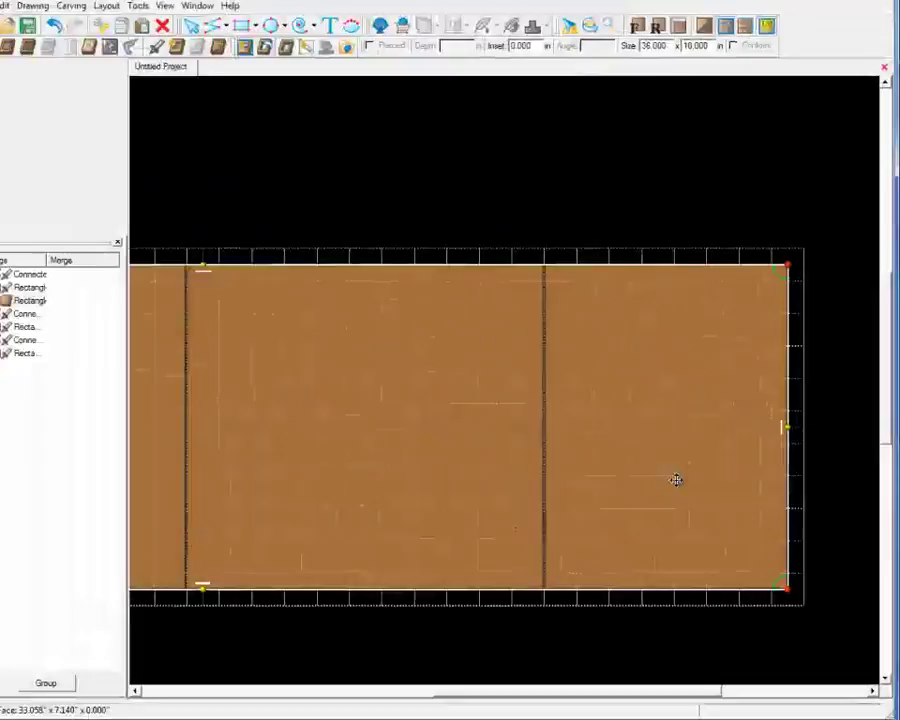
{"action": "left_click", "coordinate": [194, 28]}
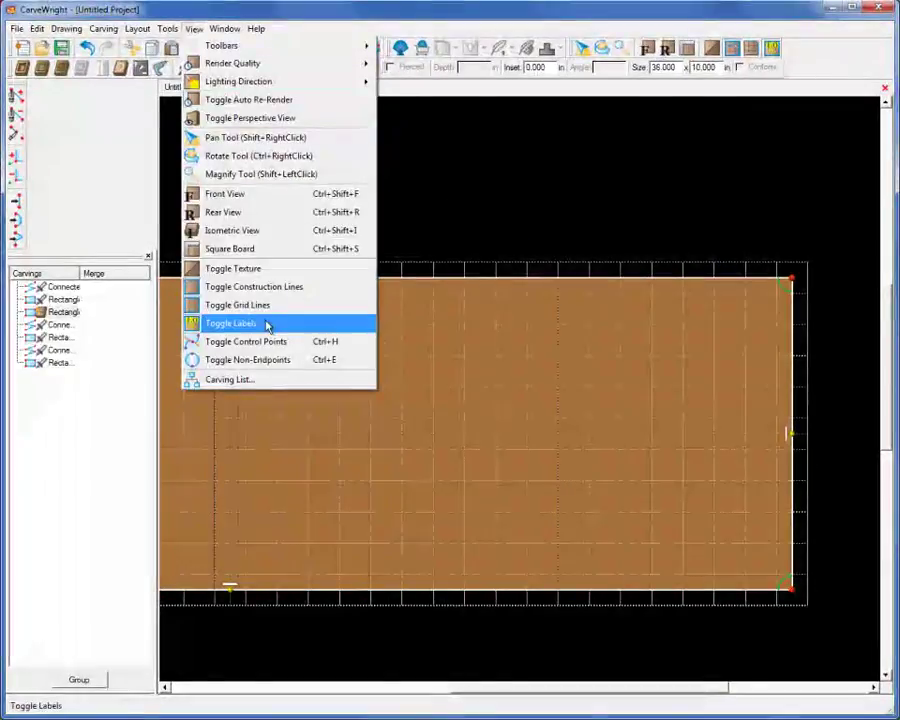
{"action": "left_click", "coordinate": [256, 307]}
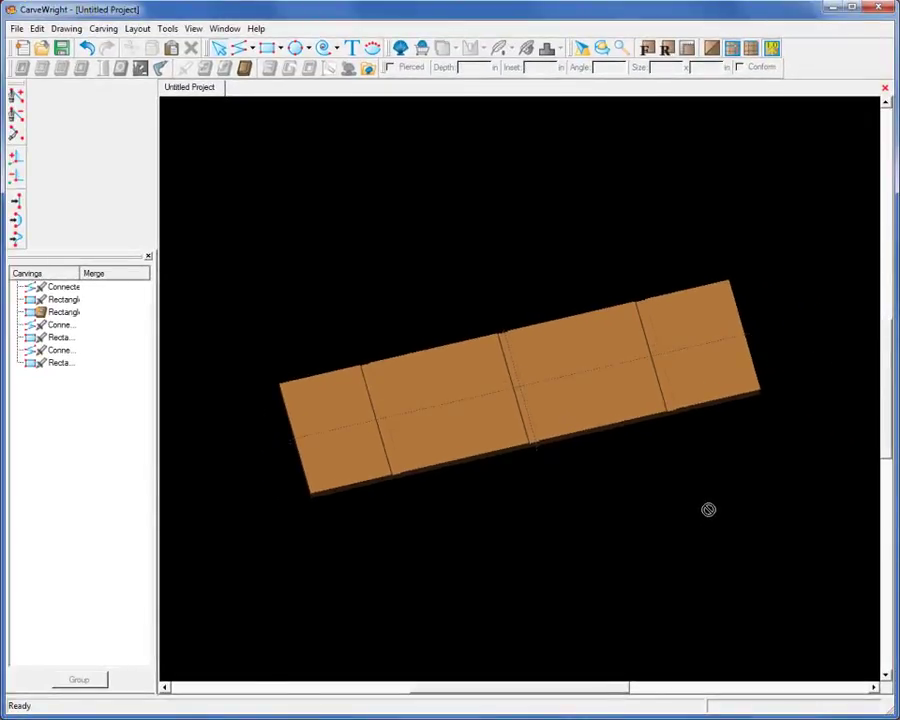
View the whole board flat from the front, re-centred.
{"action": "left_click", "coordinate": [458, 46]}
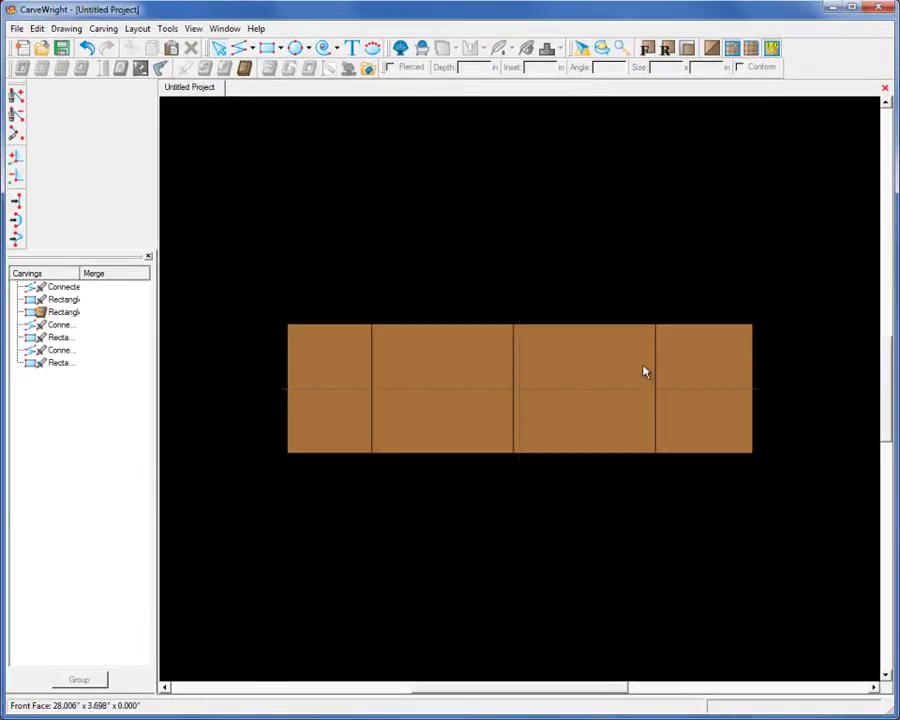
{"action": "scroll", "coordinate": [540, 398], "scroll_direction": "up", "scroll_amount": 2}
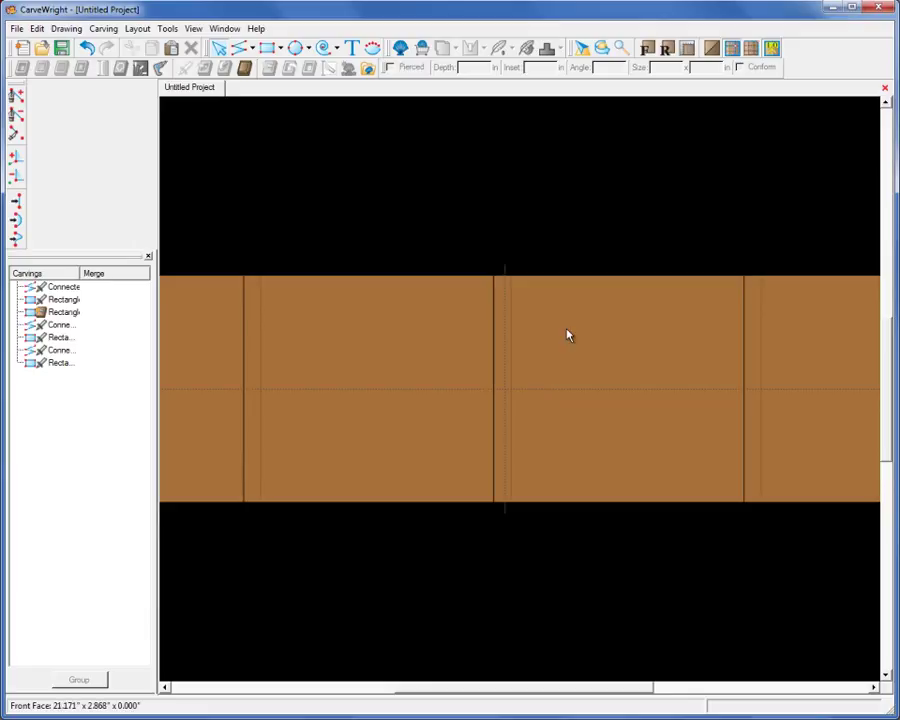
{"action": "left_click", "coordinate": [648, 50]}
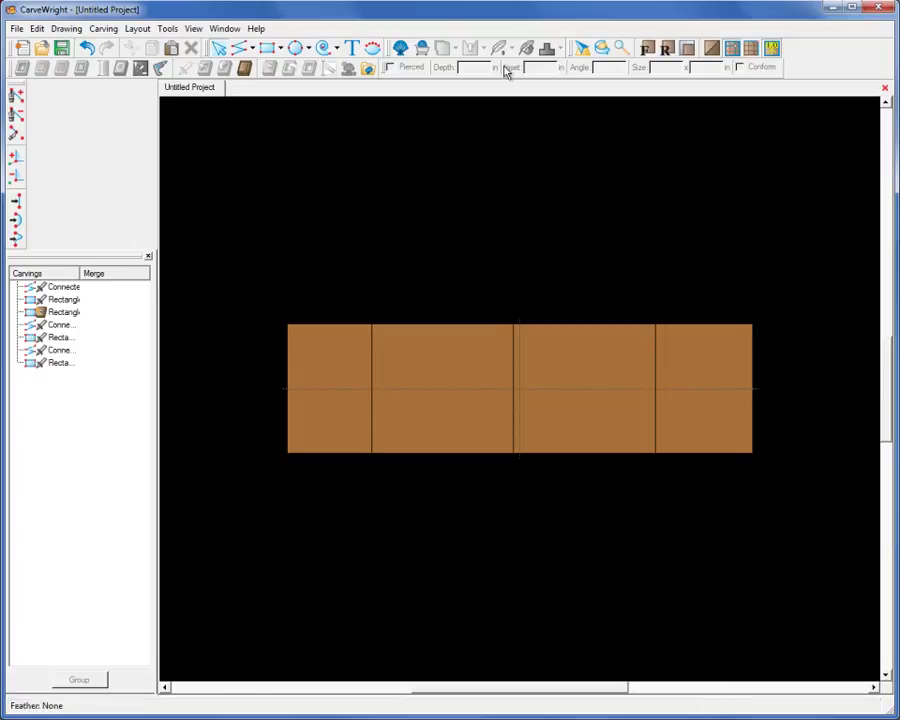
Draw a narrow rectangle down the board and set its width to 0.75 in.
{"action": "left_click", "coordinate": [268, 49]}
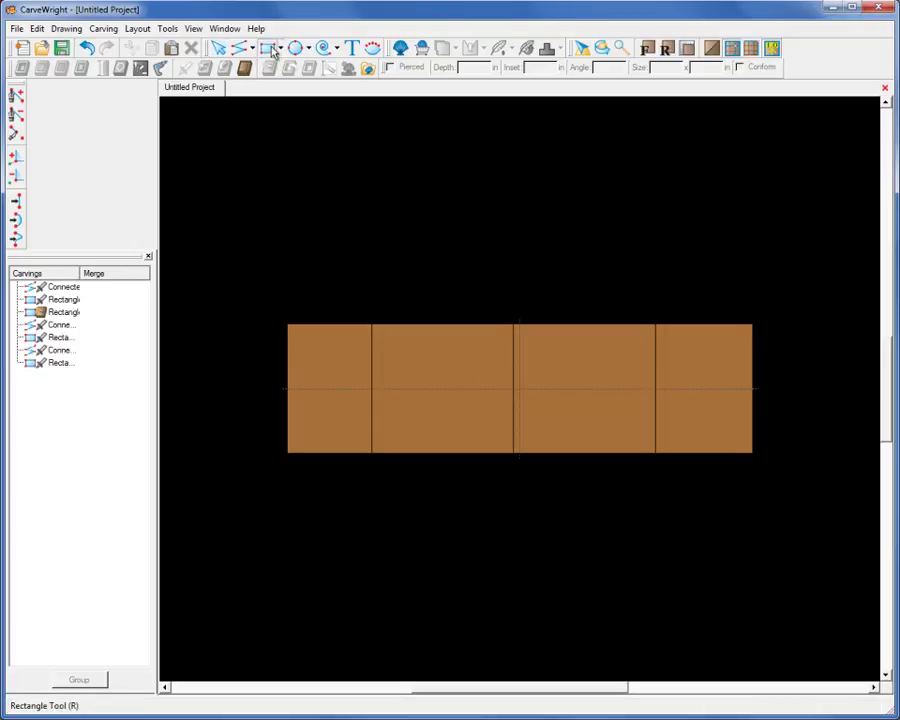
{"action": "left_click_drag", "start_coordinate": [425, 330], "coordinate": [437, 460]}
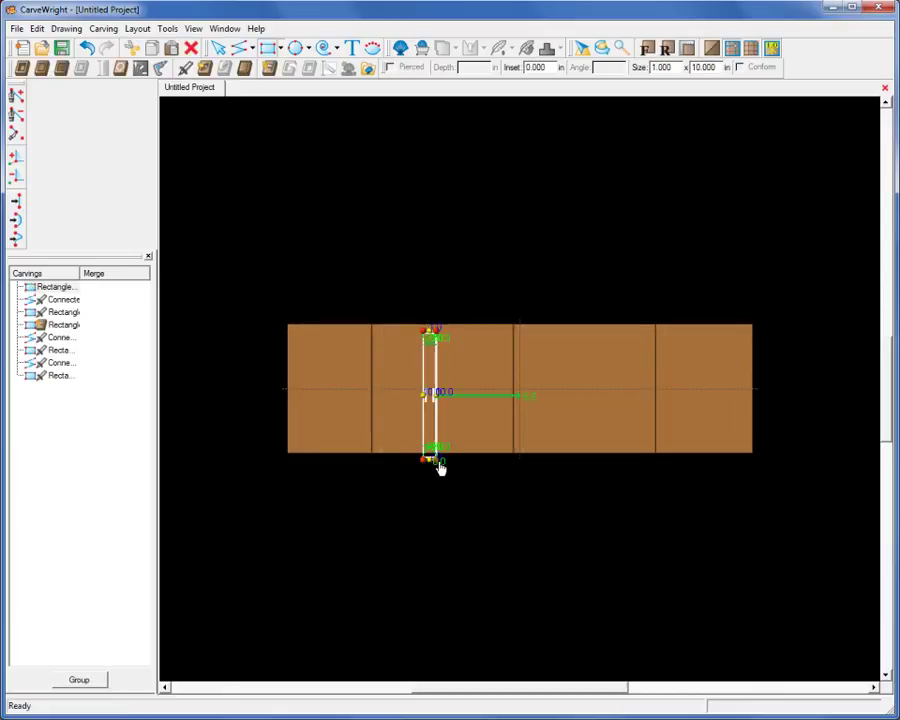
{"action": "double_click", "coordinate": [679, 68]}
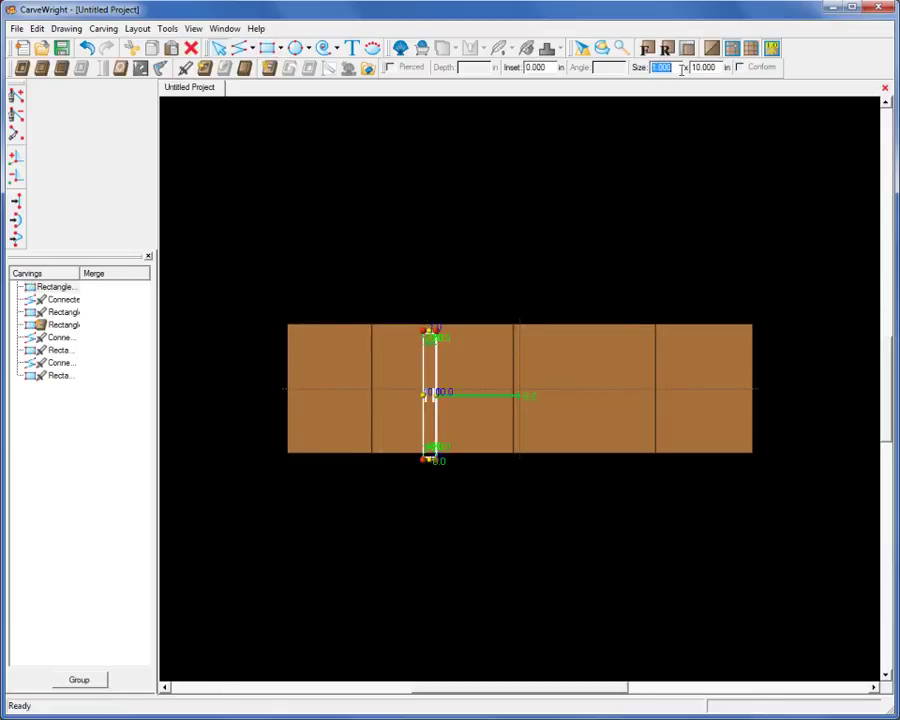
{"action": "type", "text": "75"}
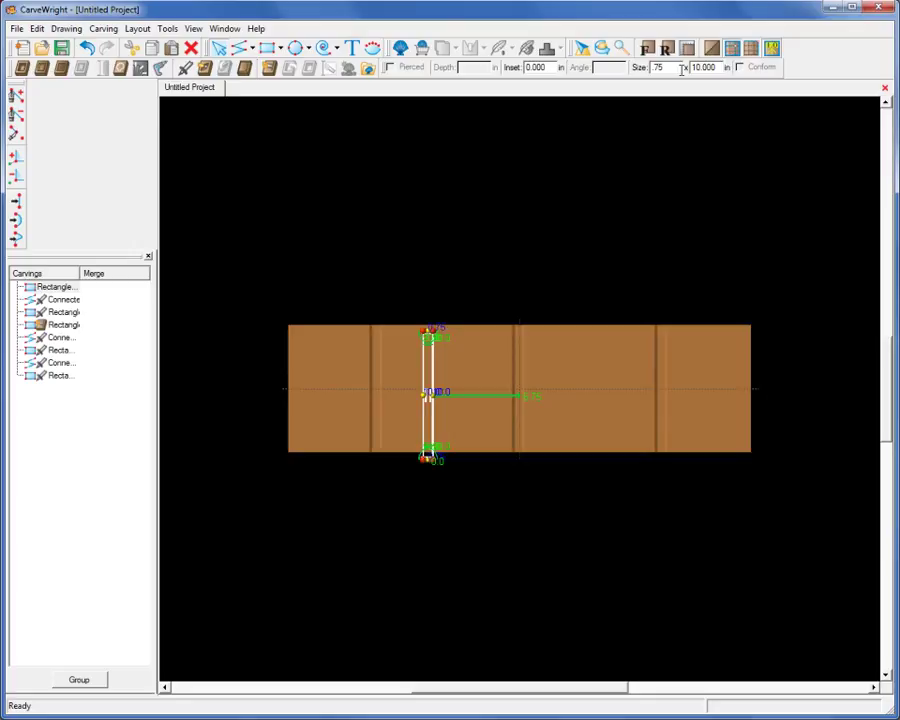
{"action": "key", "text": "Return"}
Cut the rectangle with the 3/8" Straight bit at 1/8 in depth.
{"action": "left_click", "coordinate": [188, 69]}
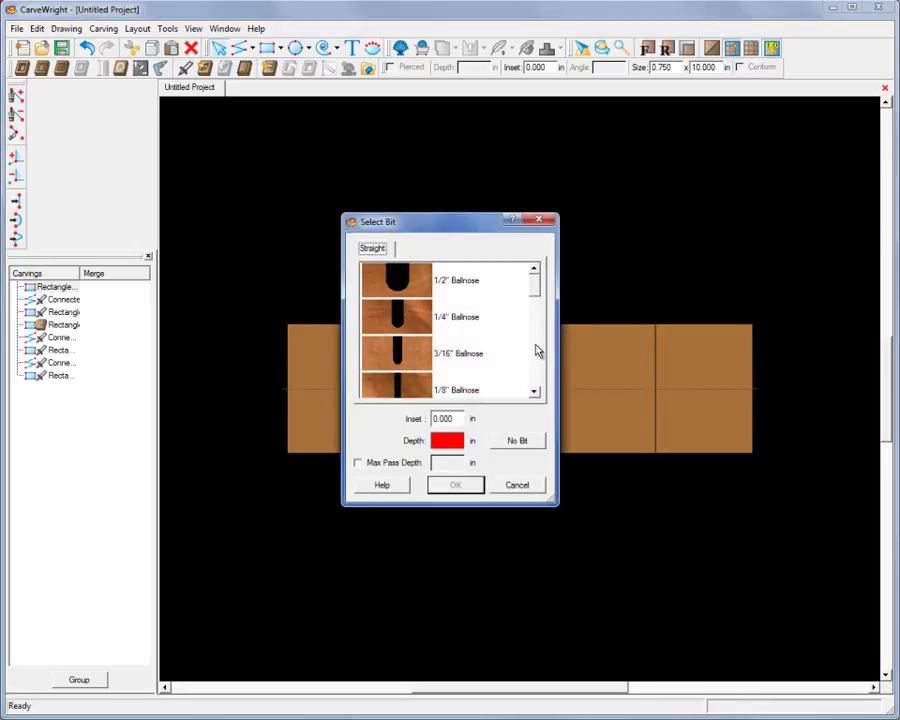
{"action": "scroll", "coordinate": [537, 350], "scroll_direction": "down", "scroll_amount": 3}
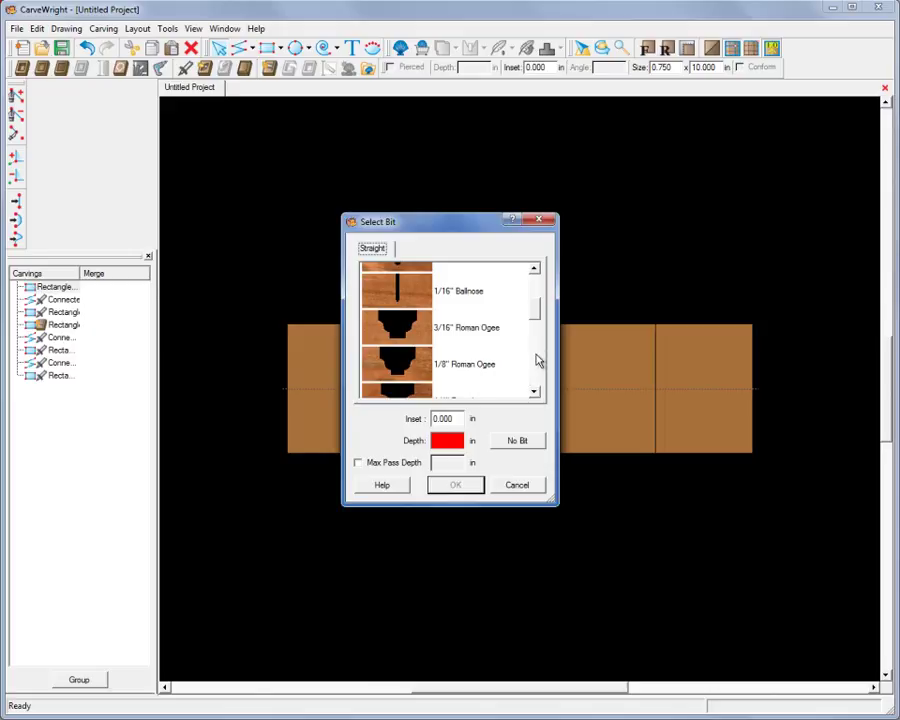
{"action": "scroll", "coordinate": [538, 361], "scroll_direction": "down", "scroll_amount": 3}
{"action": "scroll", "coordinate": [538, 361], "scroll_direction": "down", "scroll_amount": 3}
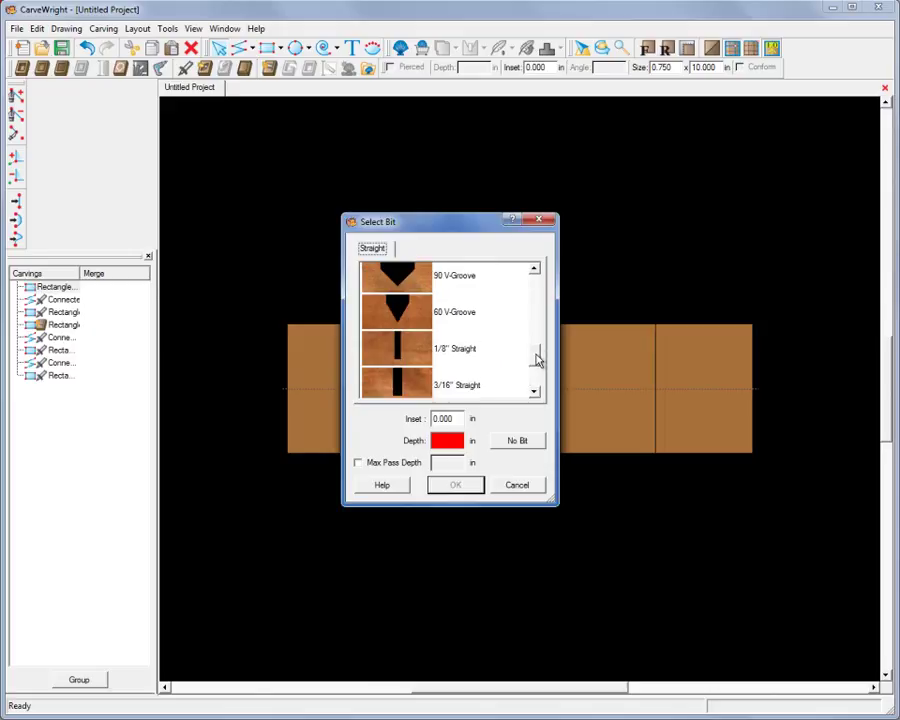
{"action": "scroll", "coordinate": [536, 386], "scroll_direction": "down", "scroll_amount": 3}
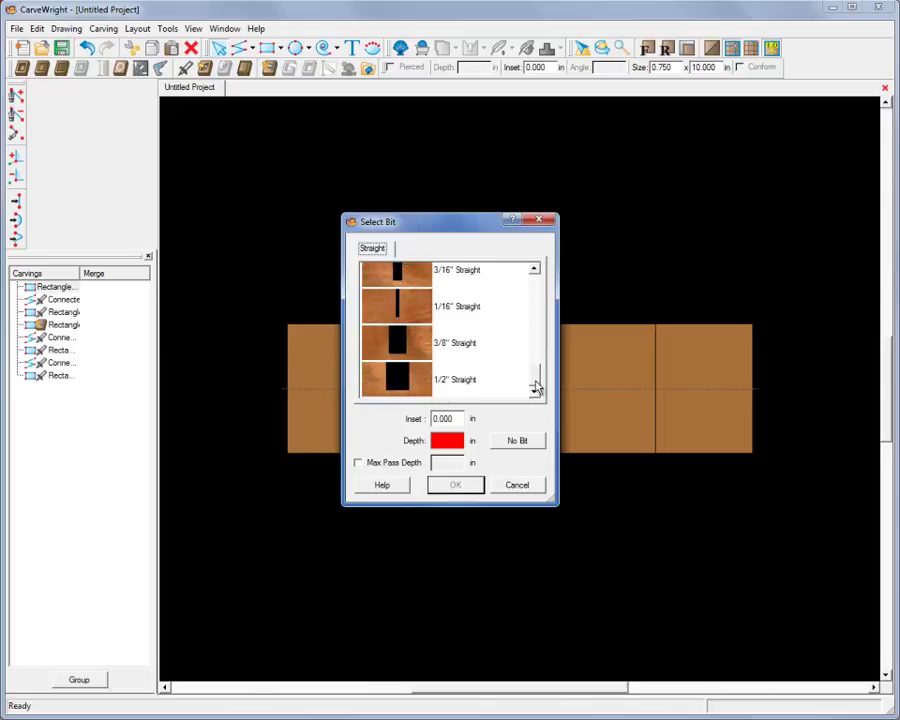
{"action": "left_click", "coordinate": [400, 352]}
{"action": "left_click_drag", "start_coordinate": [456, 440], "coordinate": [424, 441]}
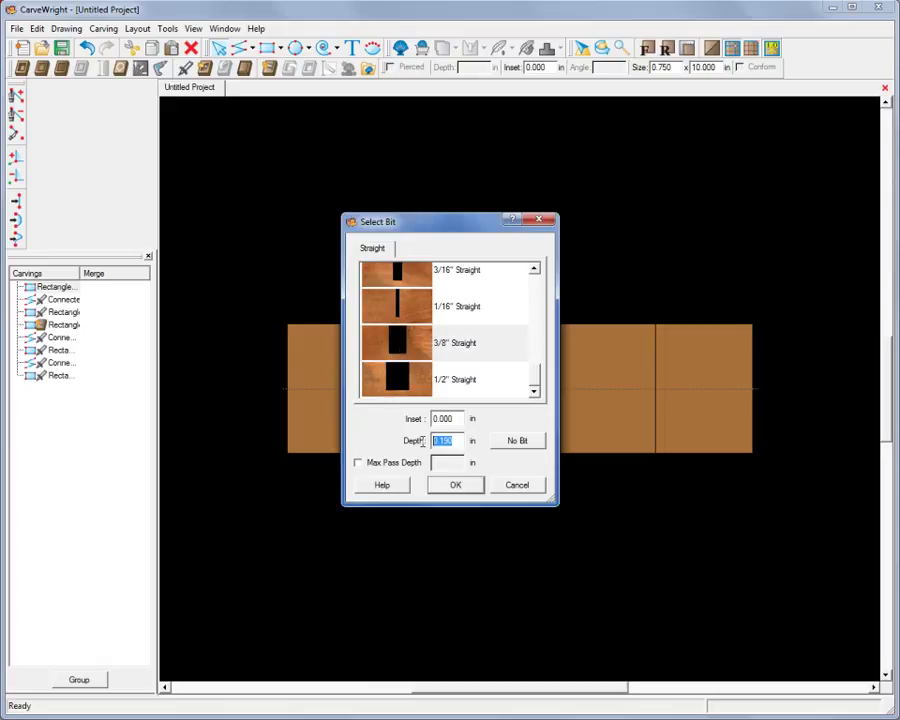
{"action": "type", "text": "1/8"}
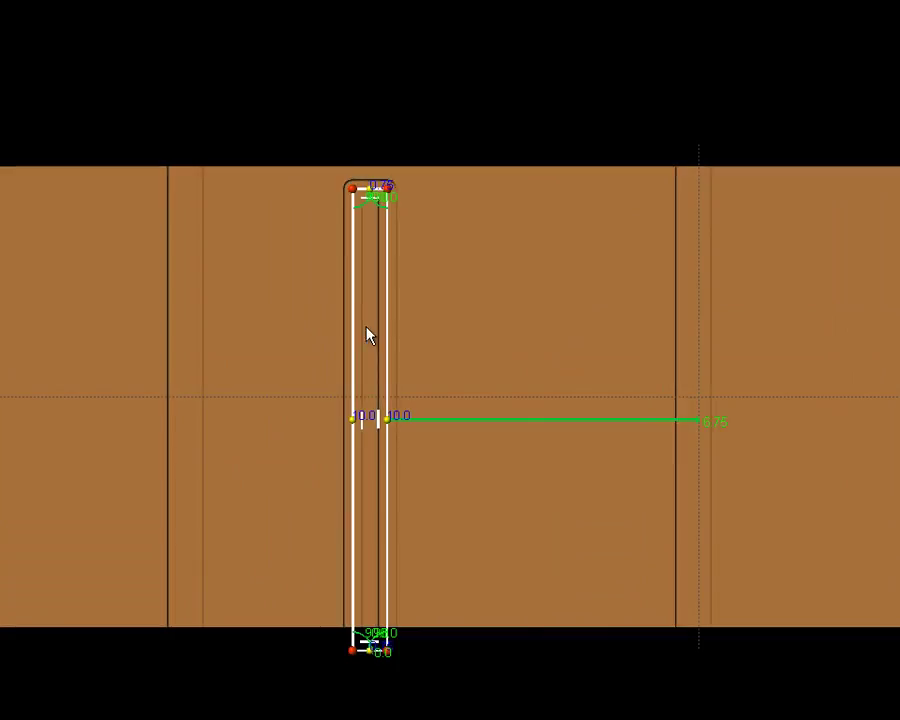
Centre the groove vertically on the board and set its height to 10.25 in.
{"action": "right_click", "coordinate": [367, 331]}
{"action": "mouse_move", "coordinate": [436, 352]}
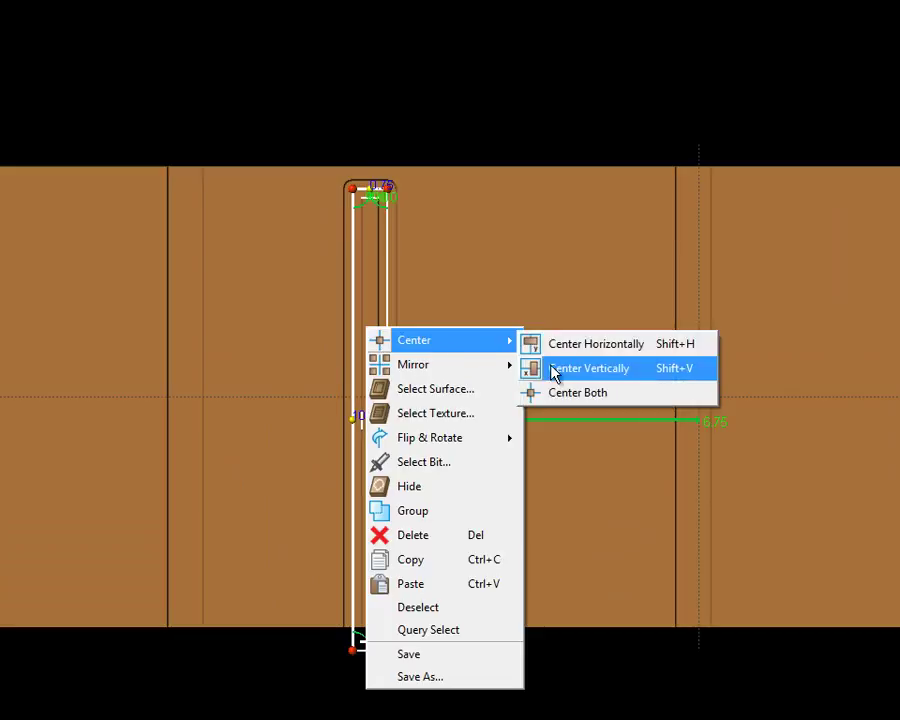
{"action": "left_click", "coordinate": [562, 378]}
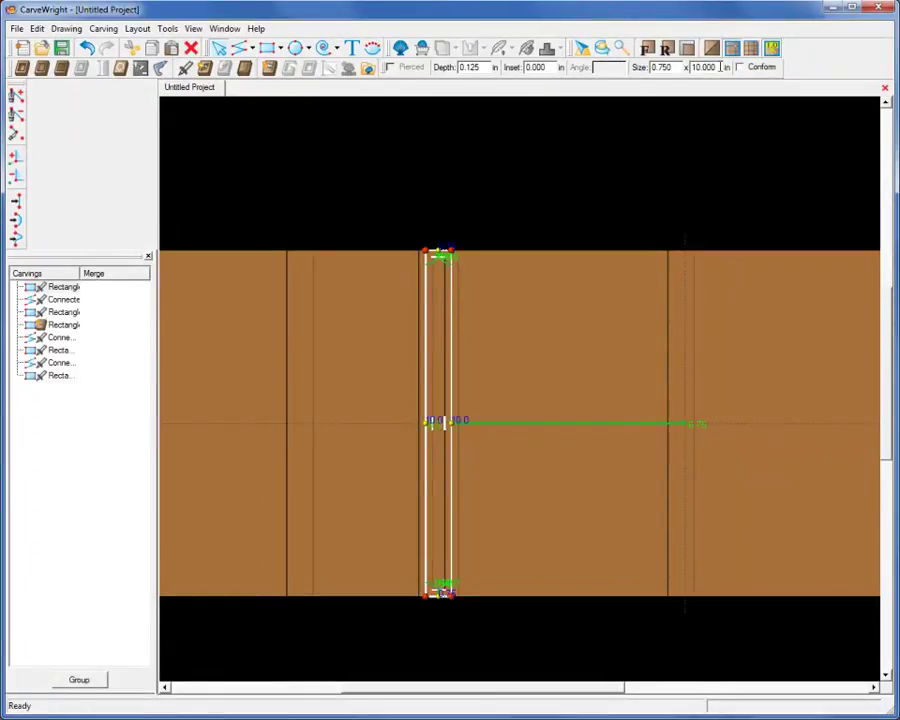
{"action": "double_click", "coordinate": [703, 67]}
{"action": "type", "text": "10"}
{"action": "key", "text": "Return"}
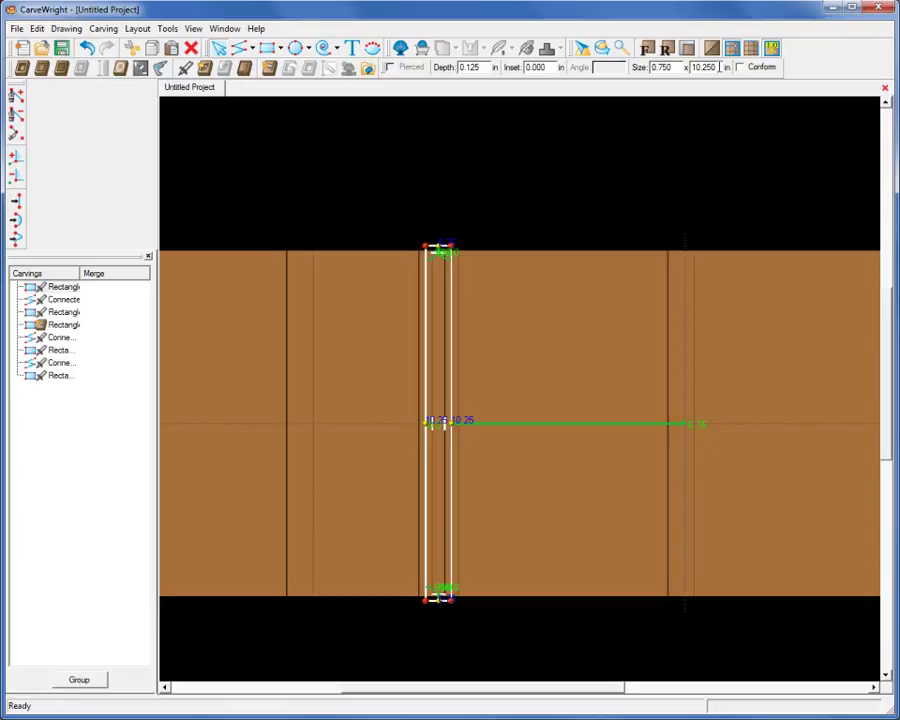
Set the groove's inset to 3/16 in (0.188).
{"action": "double_click", "coordinate": [551, 67]}
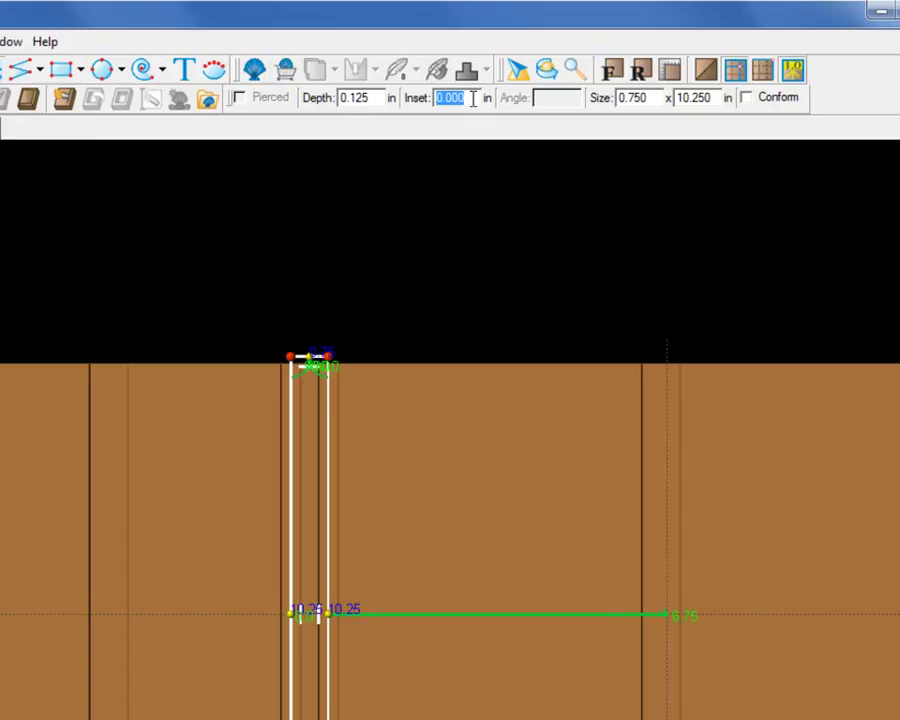
{"action": "type", "text": "3/16"}
{"action": "key", "text": "Return"}
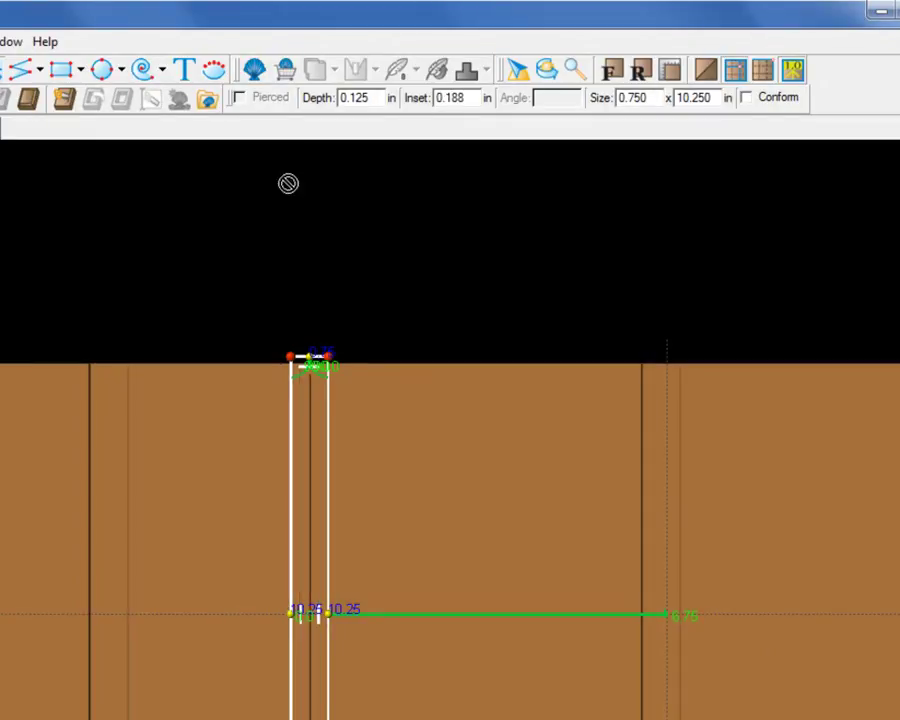
{"action": "left_click", "coordinate": [392, 502]}
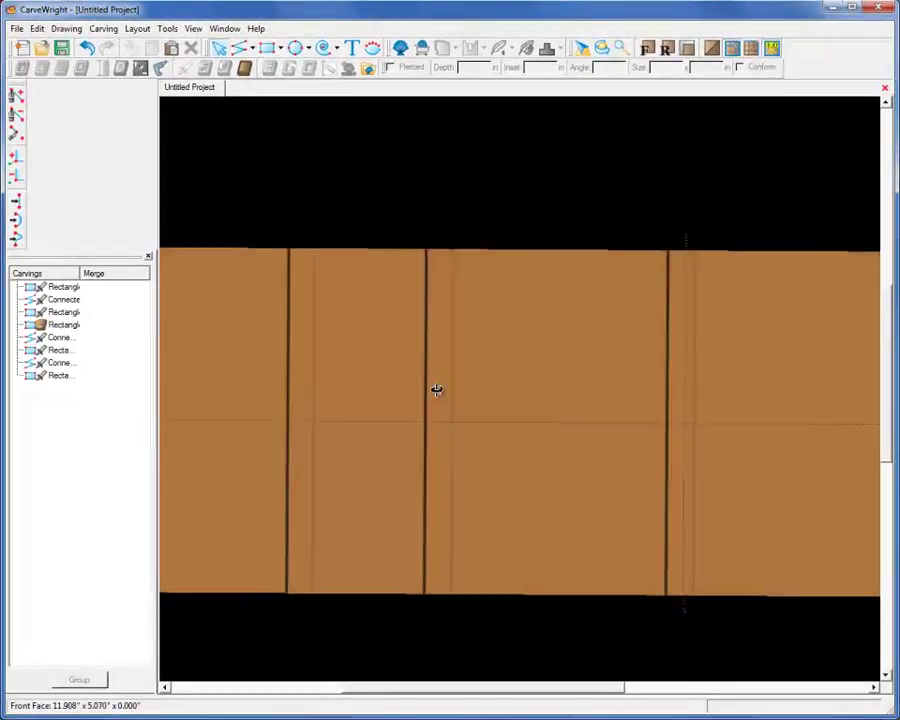
Orbit and zoom the 3D view to inspect the 0.125 in deep groove up close.
{"action": "middle_click_drag", "start_coordinate": [316, 526], "coordinate": [335, 583]}
{"action": "scroll", "coordinate": [450, 424], "scroll_direction": "up", "scroll_amount": 3}
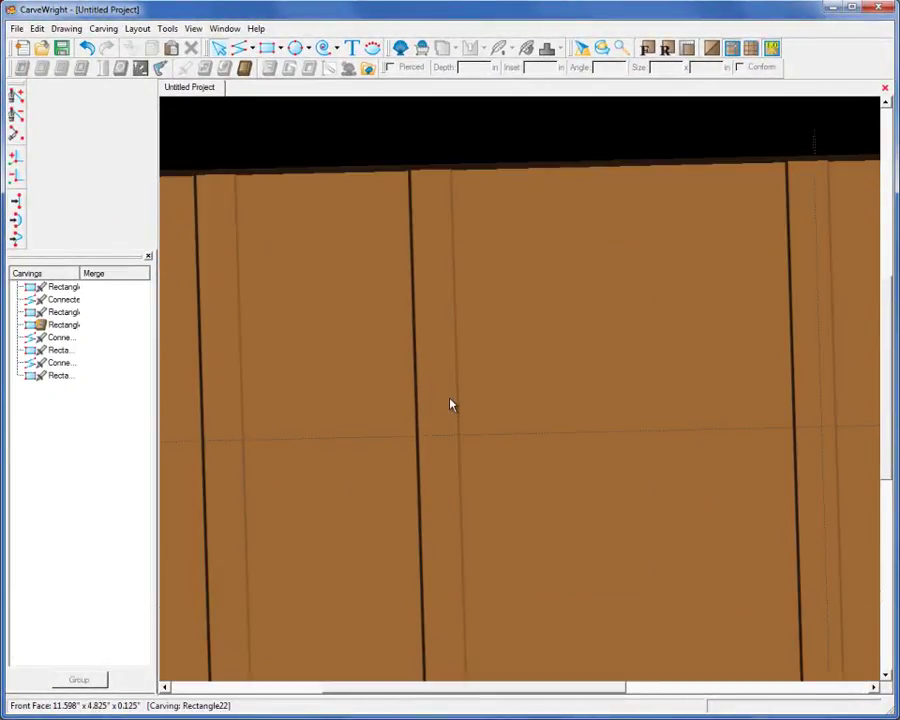
{"action": "middle_click_drag", "start_coordinate": [492, 373], "coordinate": [490, 485]}
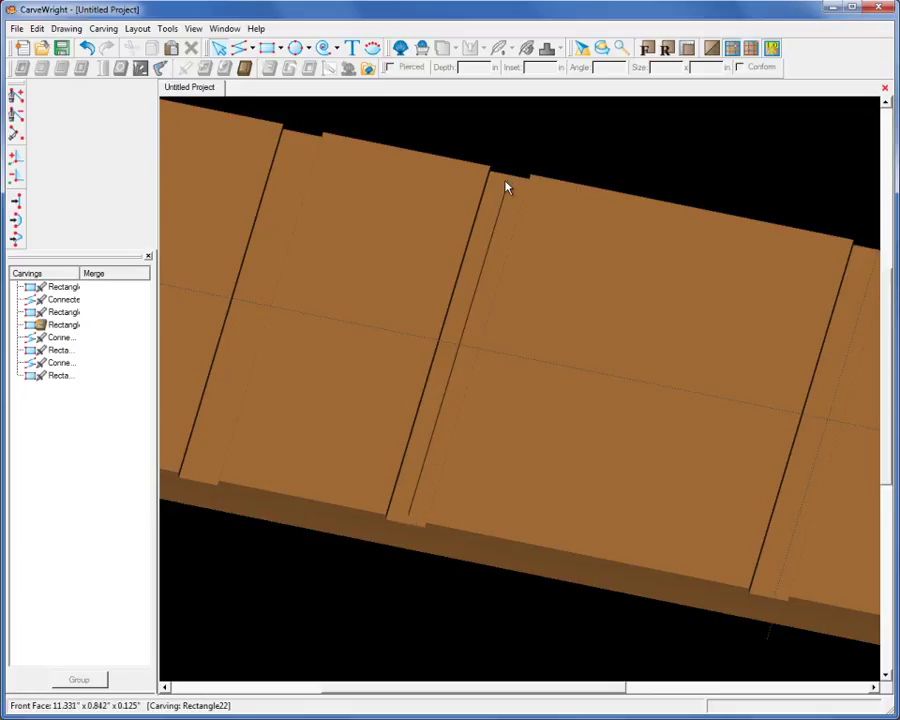
{"action": "middle_click_drag", "start_coordinate": [506, 188], "coordinate": [573, 319]}
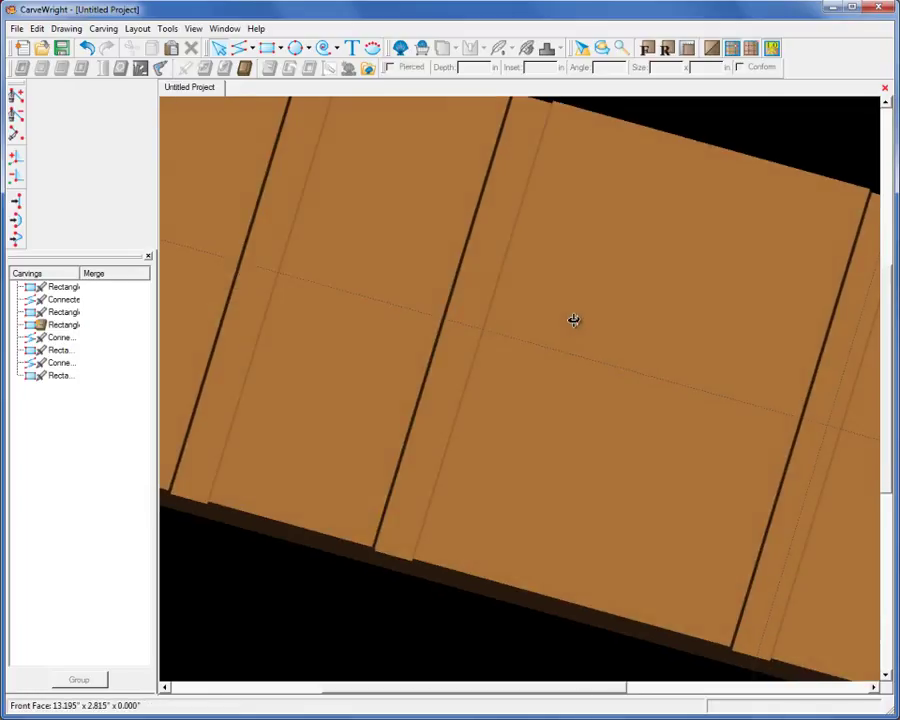
{"action": "left_click", "coordinate": [239, 47]}
{"action": "left_click", "coordinate": [452, 318]}
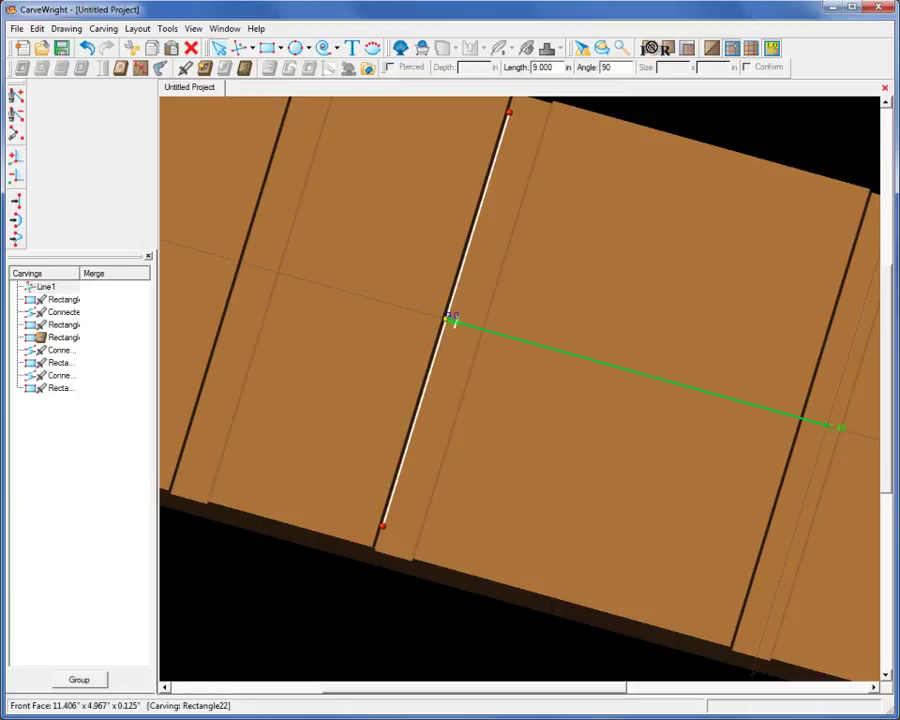
{"action": "key", "text": "Escape"}
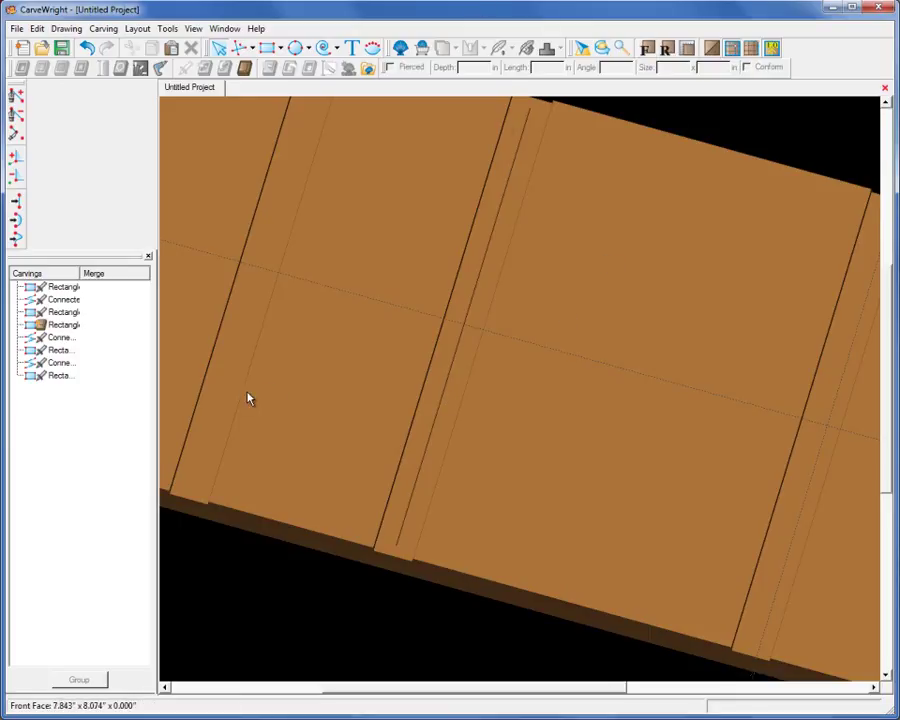
{"action": "left_click", "coordinate": [230, 364]}
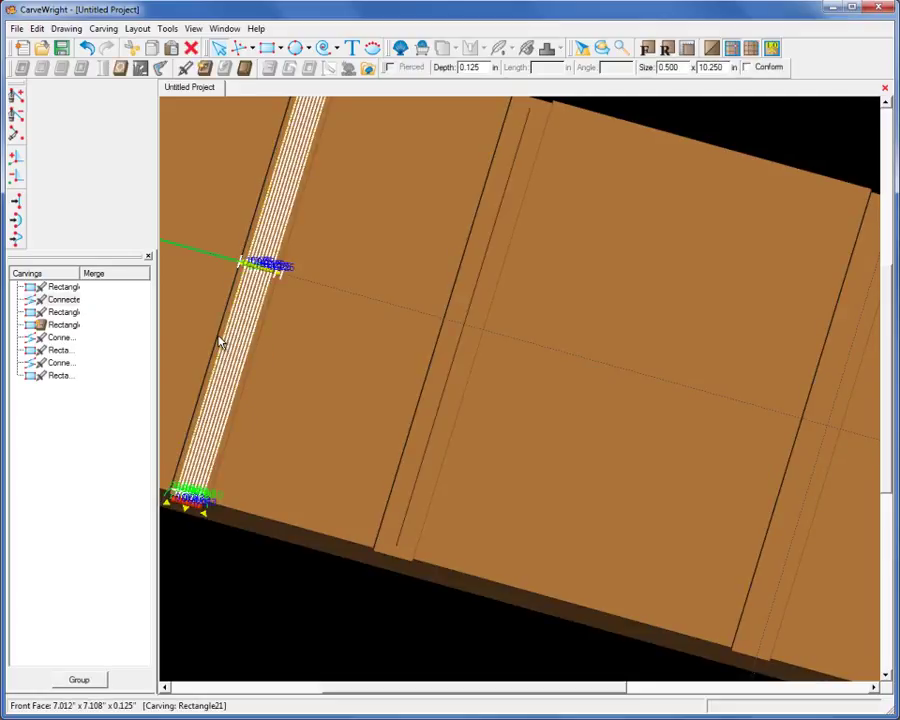
{"action": "left_click", "coordinate": [229, 338]}
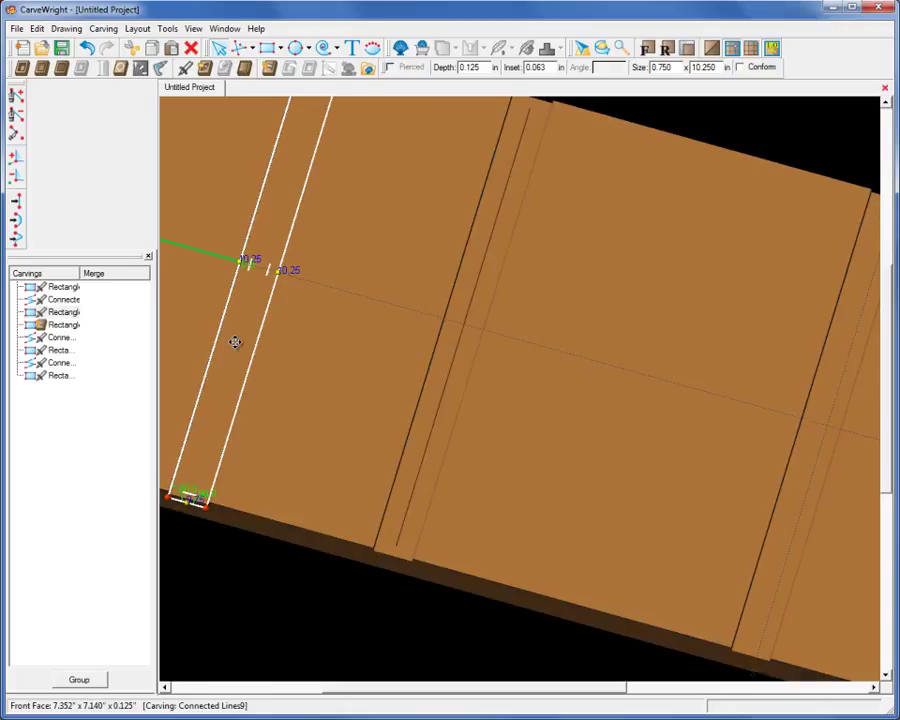
{"action": "key", "text": "Escape"}
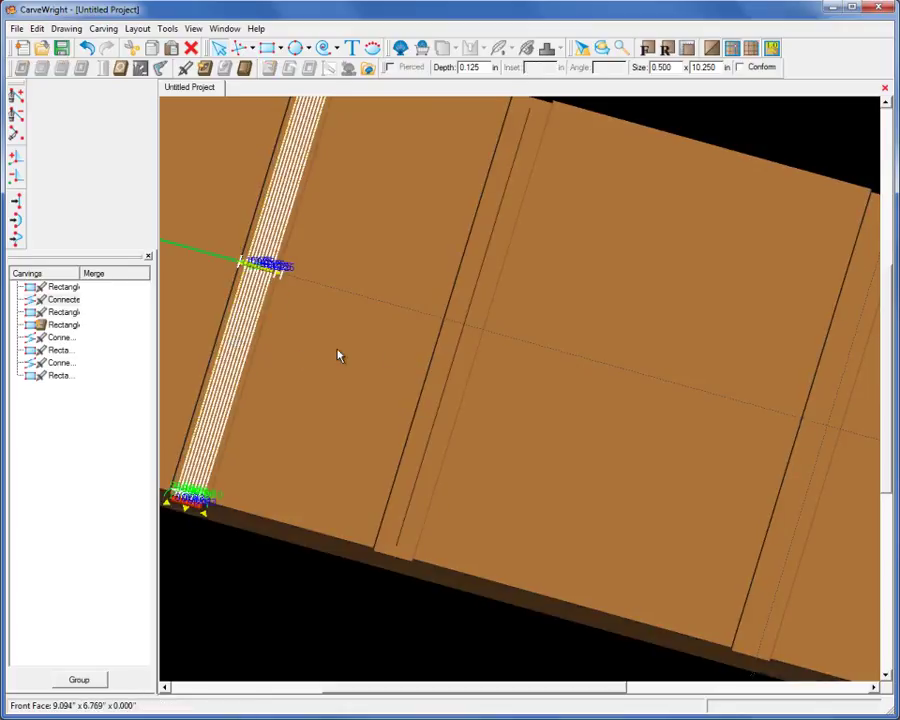
{"action": "left_click", "coordinate": [436, 370]}
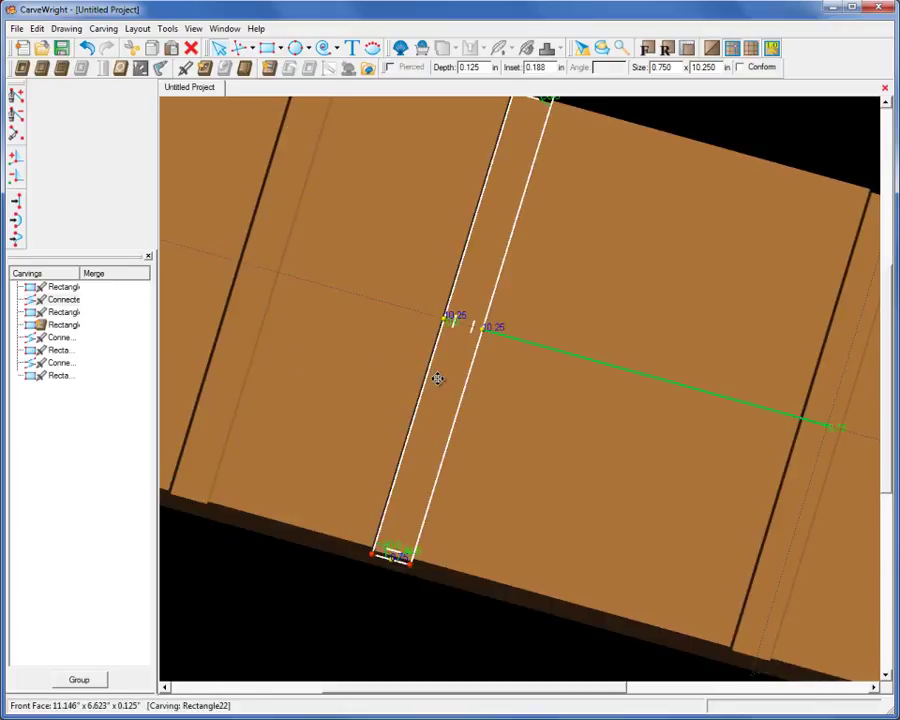
{"action": "left_click", "coordinate": [607, 264]}
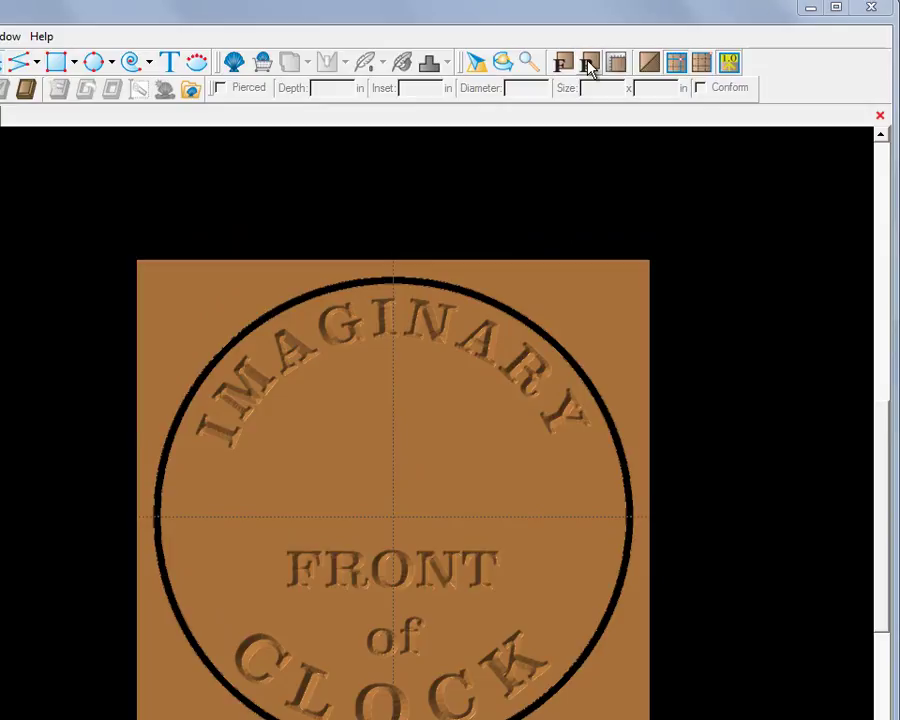
On the board's rear face, draw a 2.25 × 2.25 in square at the centre.
{"action": "left_click", "coordinate": [589, 65]}
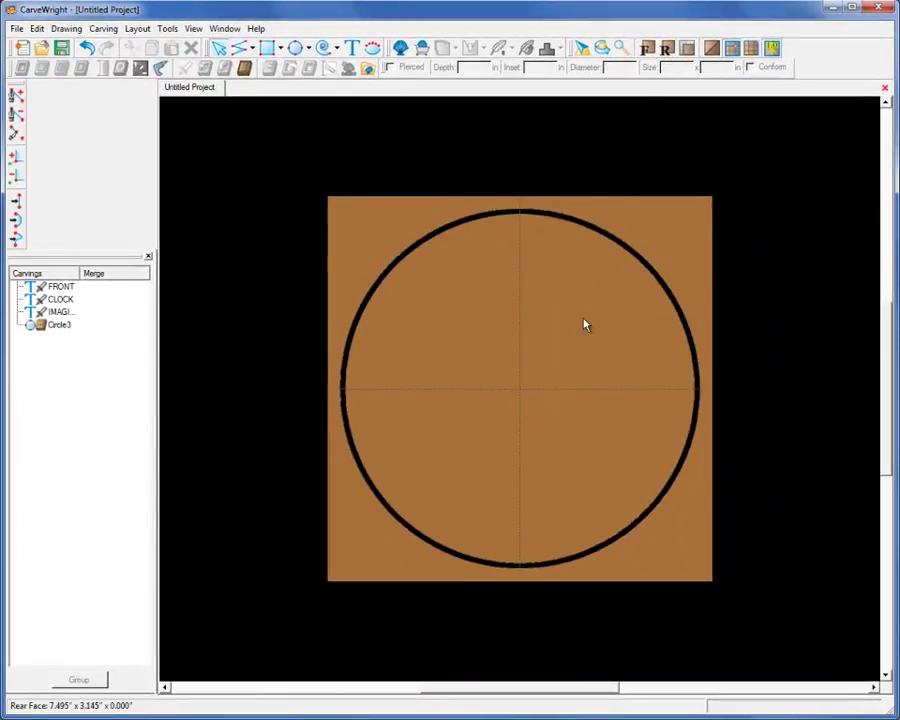
{"action": "left_click", "coordinate": [268, 48]}
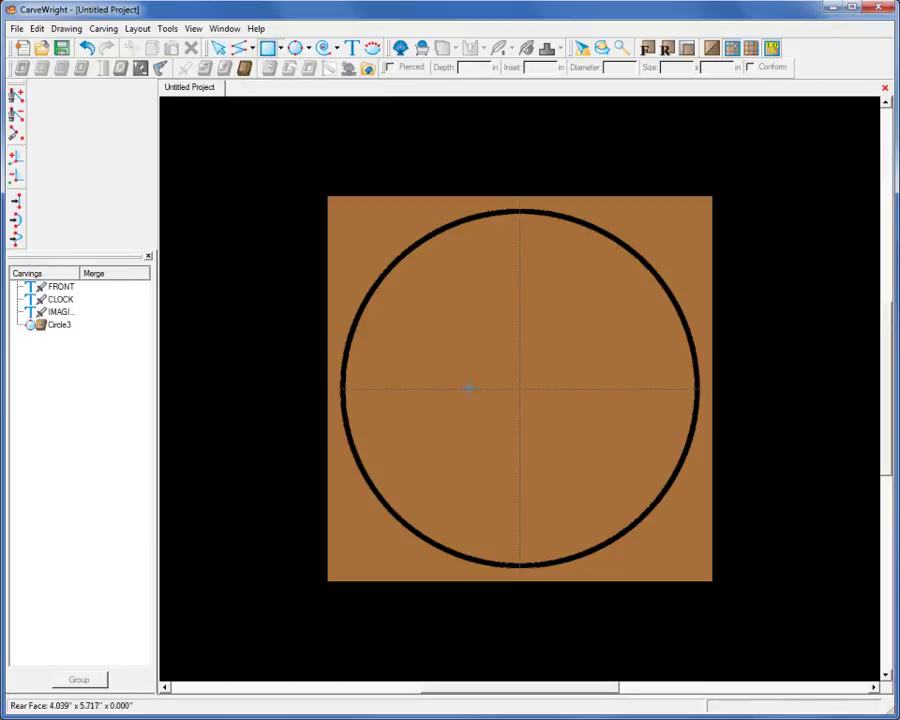
{"action": "left_click_drag", "start_coordinate": [524, 425], "coordinate": [585, 474]}
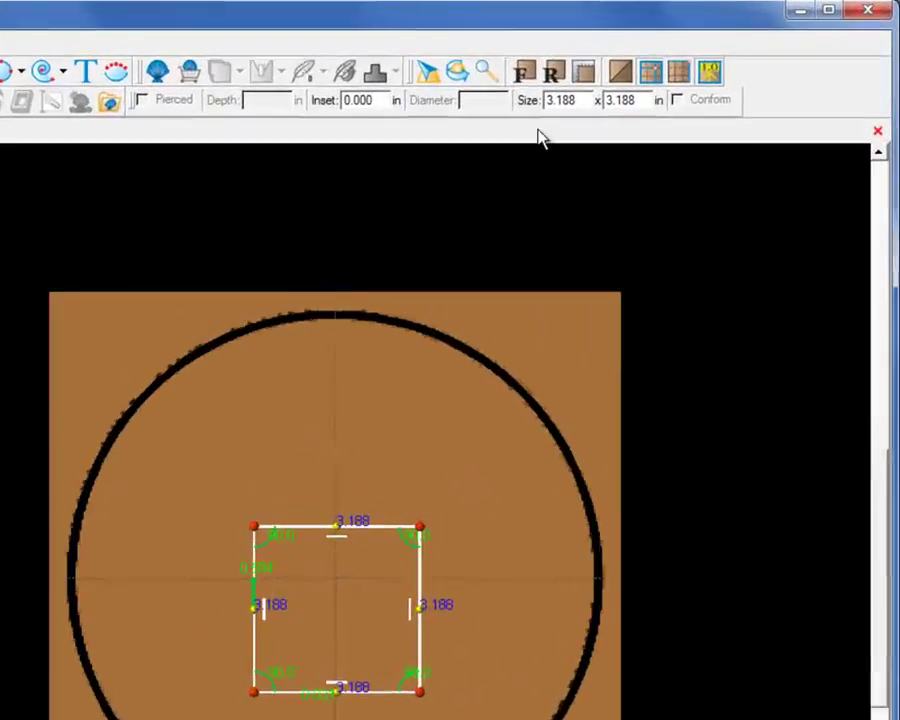
{"action": "double_click", "coordinate": [577, 104]}
{"action": "type", "text": "2"}
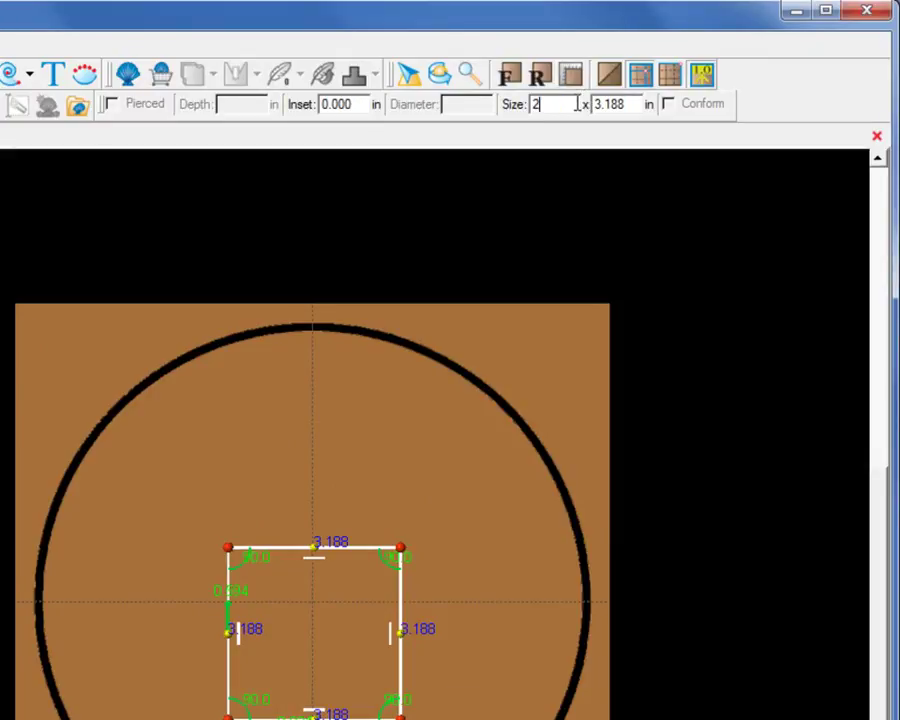
{"action": "type", "text": ".25"}
{"action": "key", "text": "Return"}
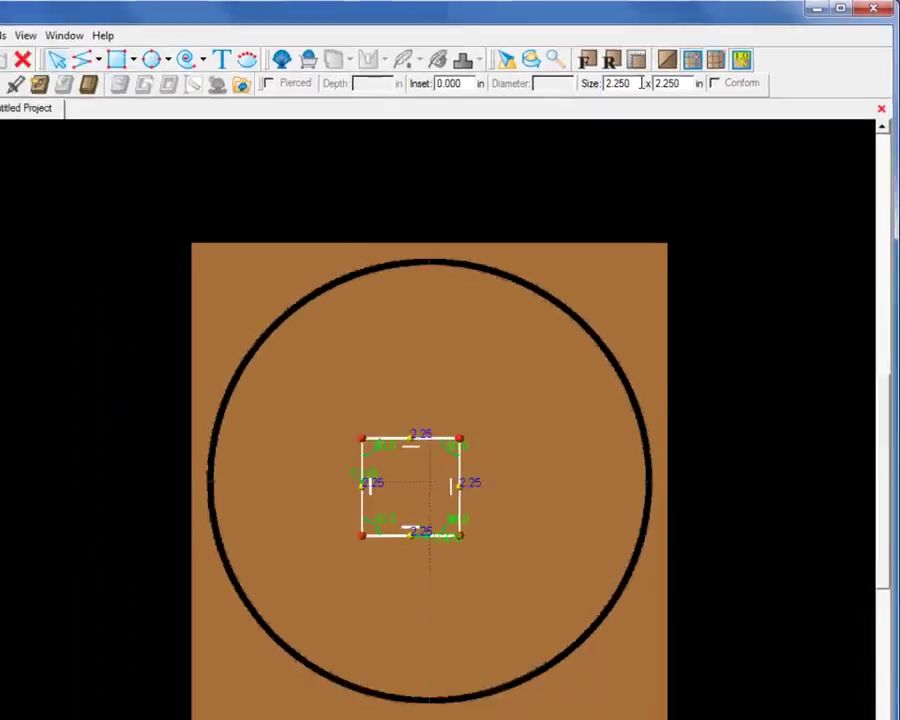
{"action": "left_click", "coordinate": [134, 531]}
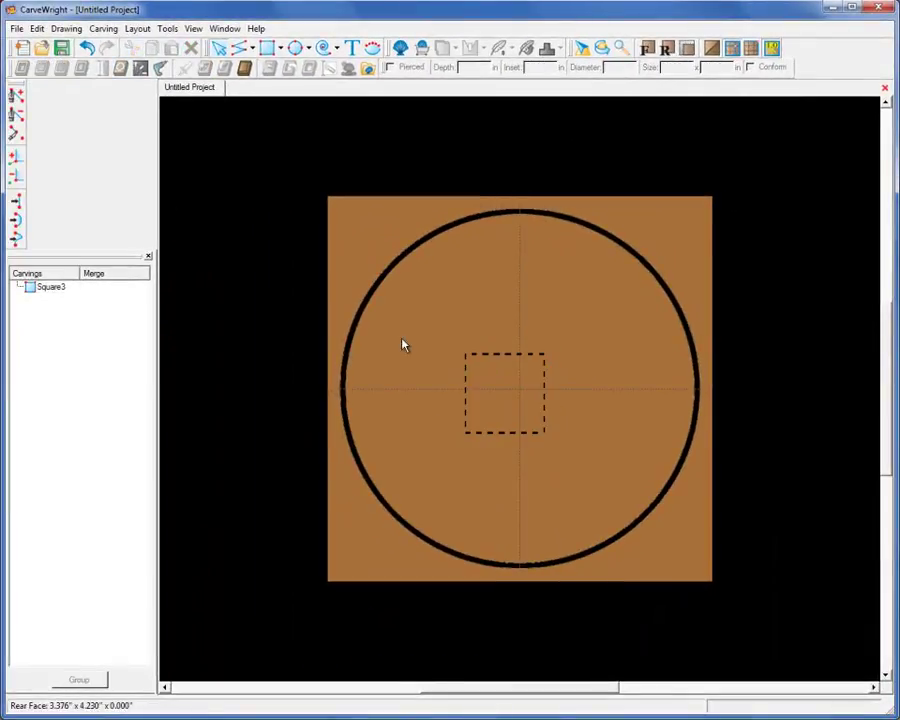
Set the snap interval to 3/16 in and turn on the visible grid.
{"action": "left_click", "coordinate": [143, 29]}
{"action": "left_click", "coordinate": [157, 138]}
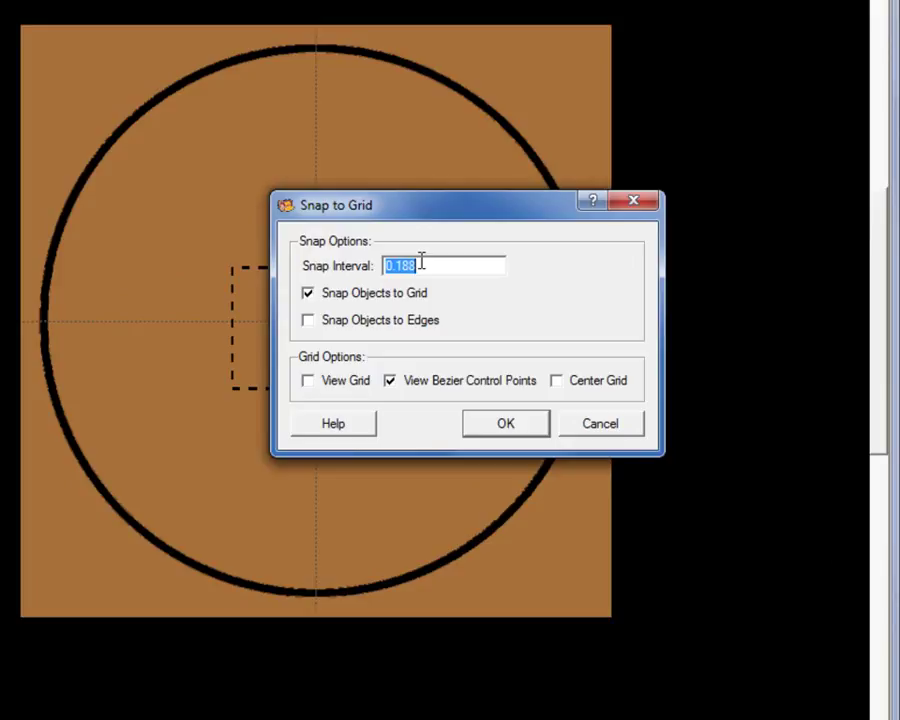
{"action": "type", "text": "3/16"}
{"action": "left_click", "coordinate": [309, 381]}
{"action": "left_click", "coordinate": [505, 425]}
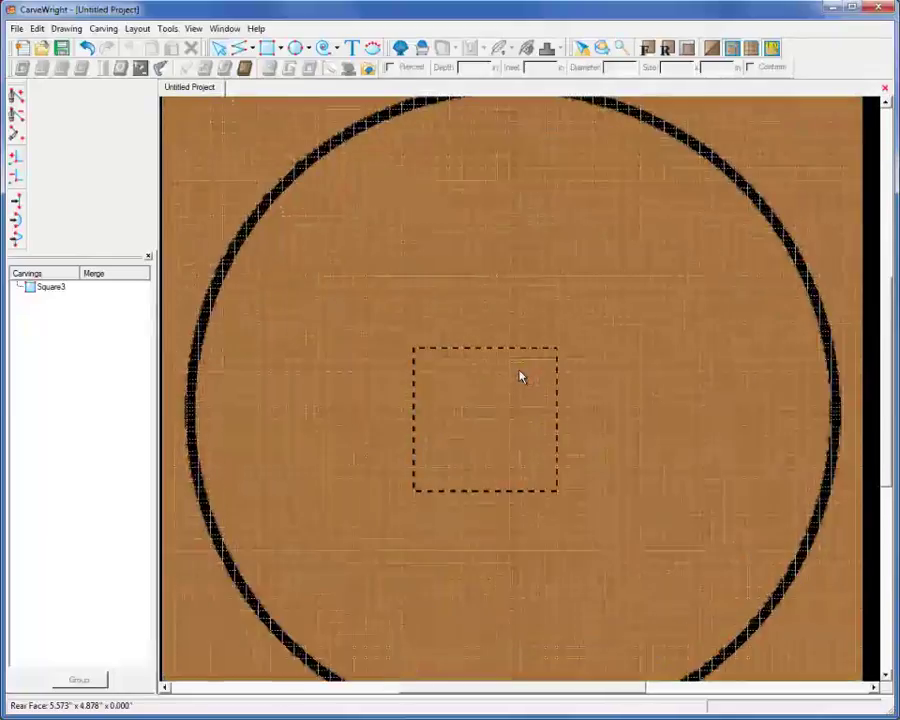
Zoom in and nudge the square slightly upward.
{"action": "scroll", "coordinate": [318, 292], "scroll_direction": "up", "scroll_amount": 3}
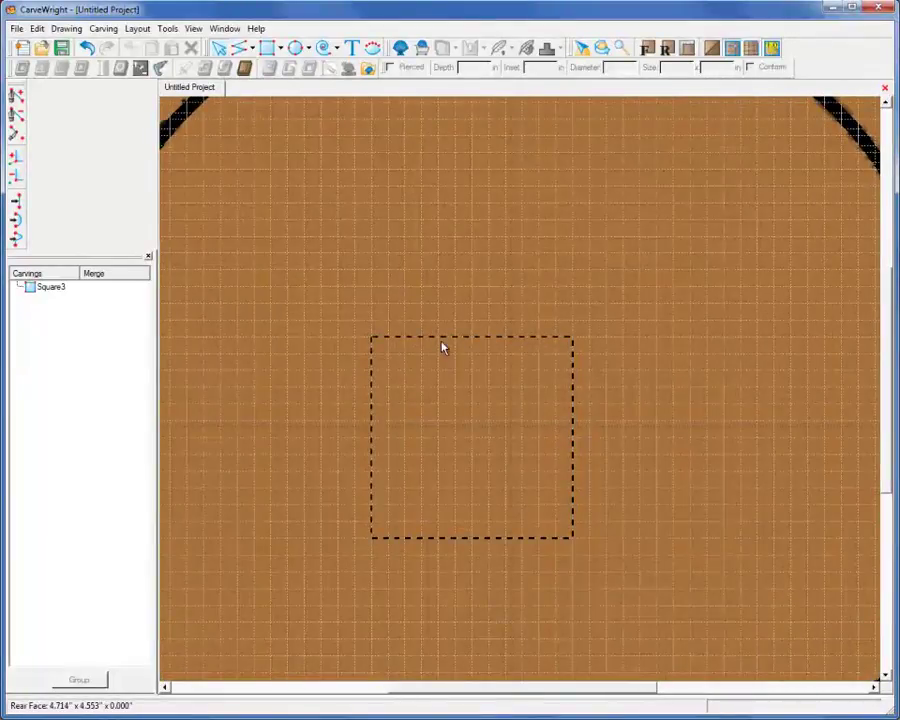
{"action": "left_click", "coordinate": [445, 341]}
{"action": "left_click_drag", "start_coordinate": [452, 384], "coordinate": [456, 368]}
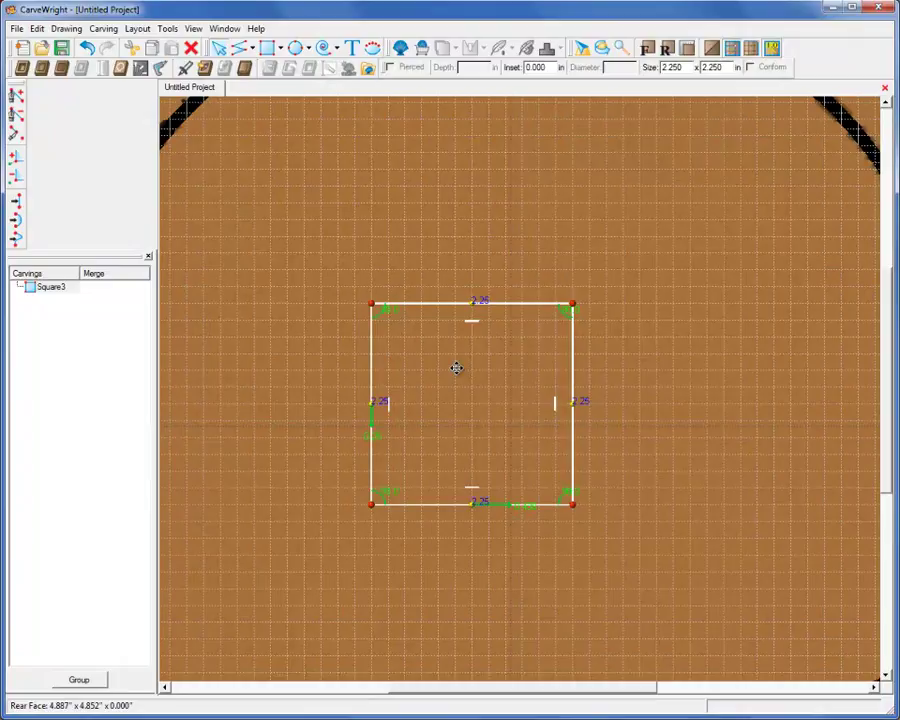
{"action": "left_click", "coordinate": [530, 279]}
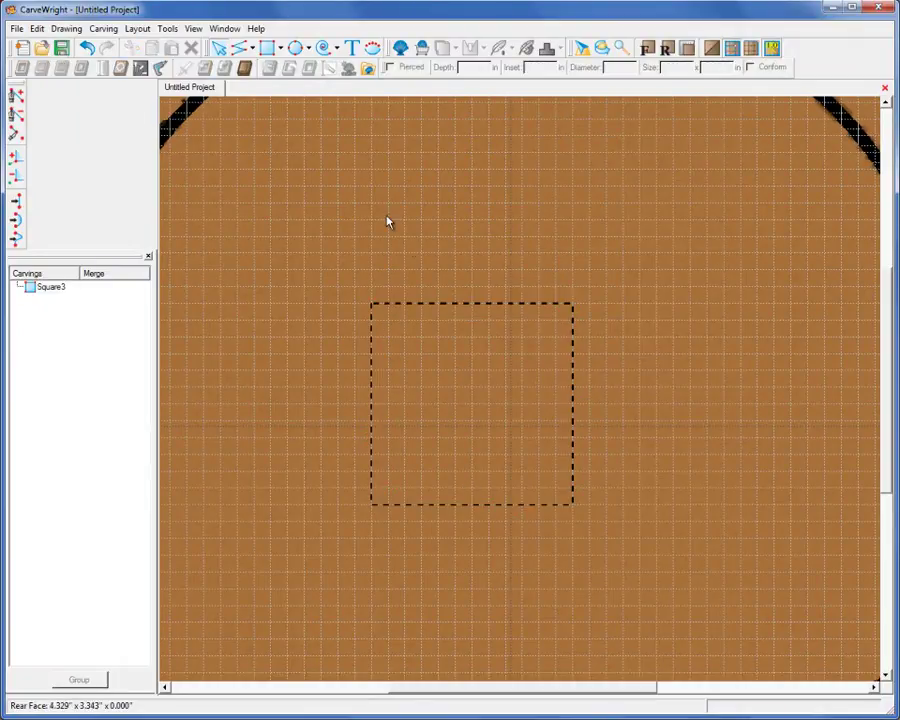
Draw a connected-line square spiral inward from 1.875 in sides in 0.188 in steps.
{"action": "left_click", "coordinate": [251, 48]}
{"action": "left_click", "coordinate": [266, 89]}
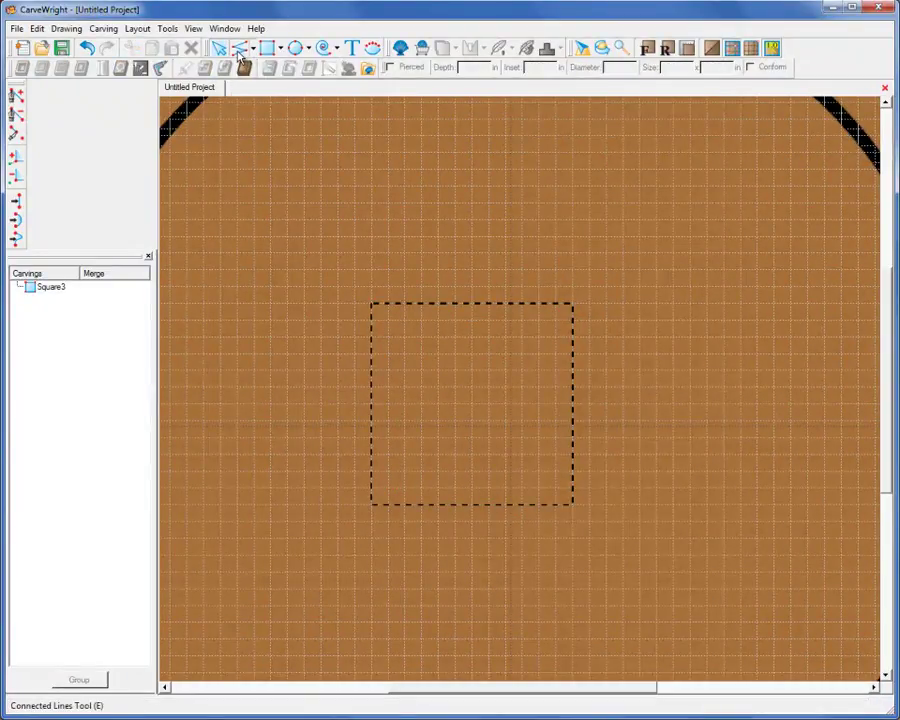
{"action": "left_click", "coordinate": [388, 320]}
{"action": "left_click", "coordinate": [388, 487]}
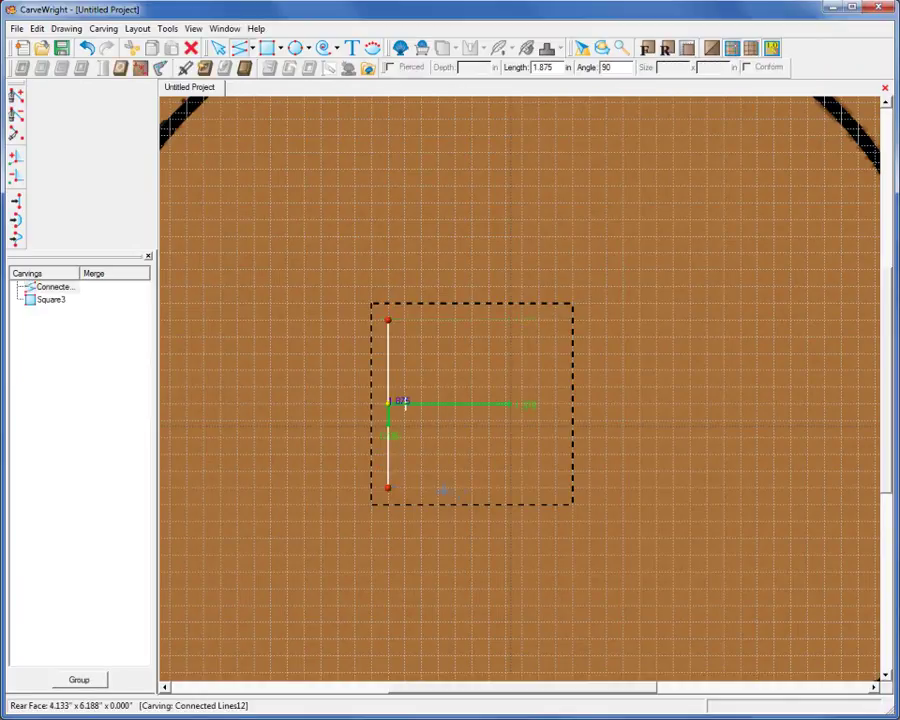
{"action": "left_click", "coordinate": [554, 488]}
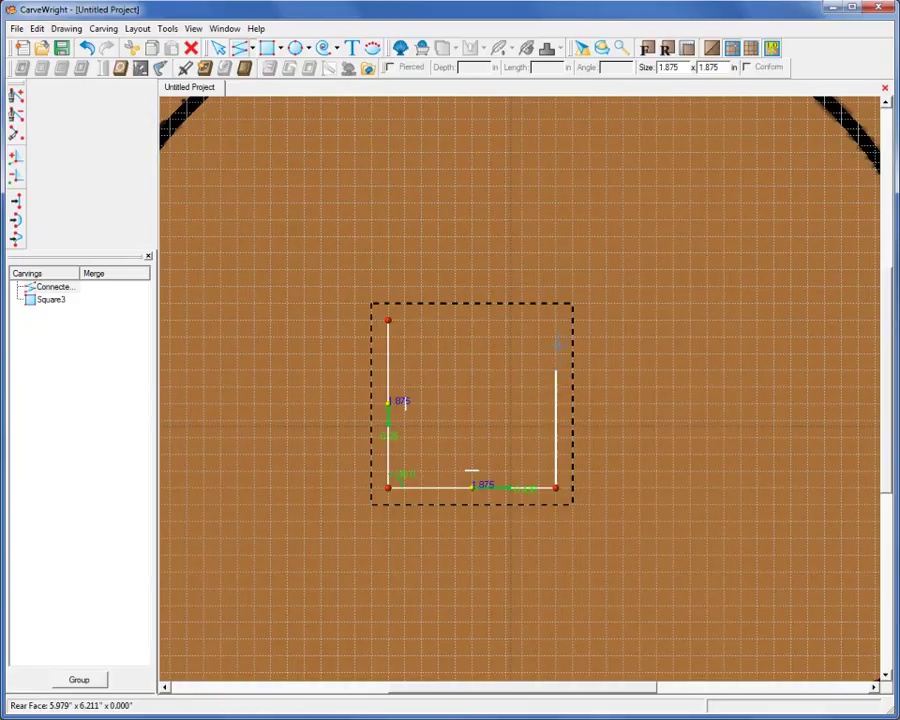
{"action": "left_click", "coordinate": [540, 321]}
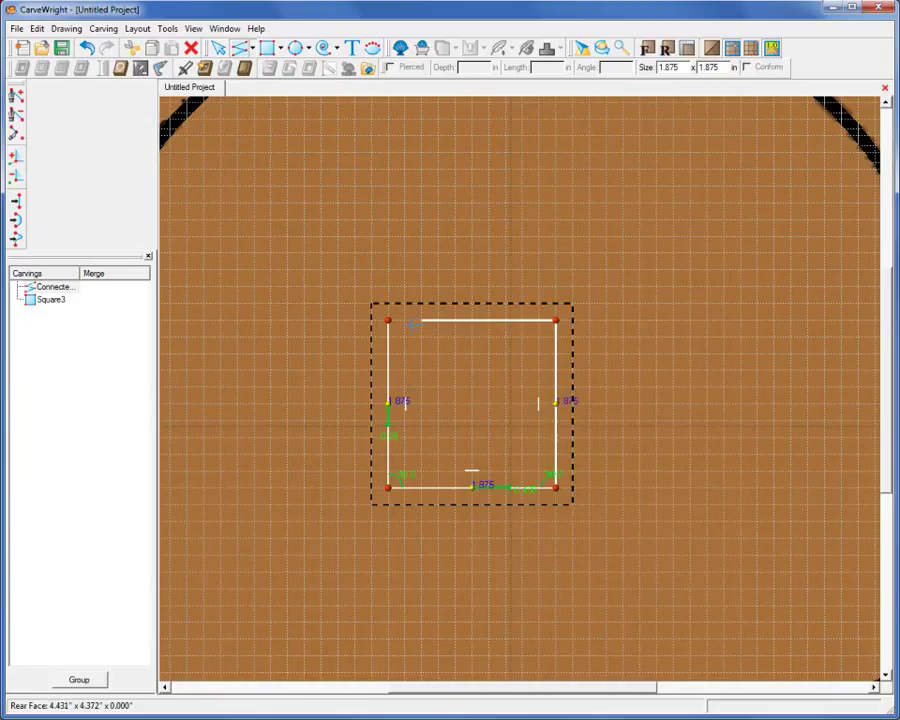
{"action": "left_click", "coordinate": [405, 320]}
{"action": "double_click", "coordinate": [405, 471]}
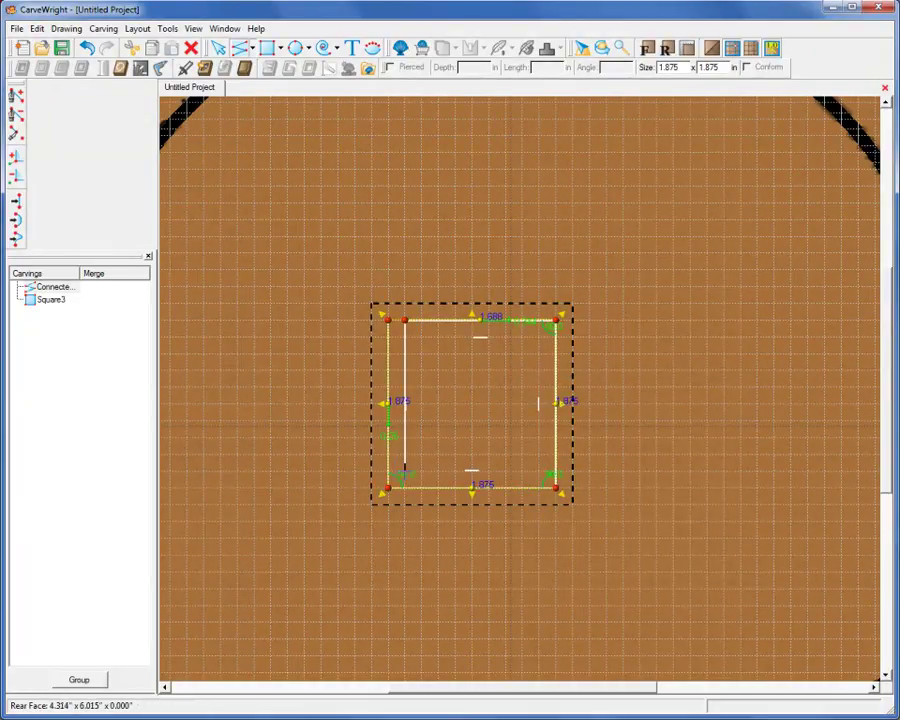
{"action": "left_click", "coordinate": [538, 471]}
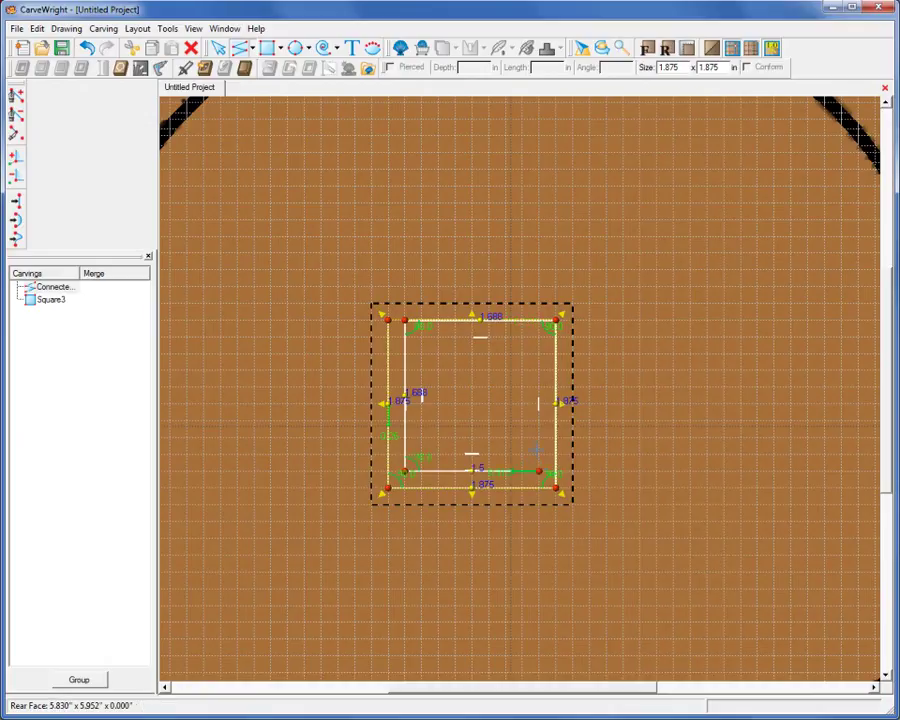
{"action": "left_click", "coordinate": [539, 337]}
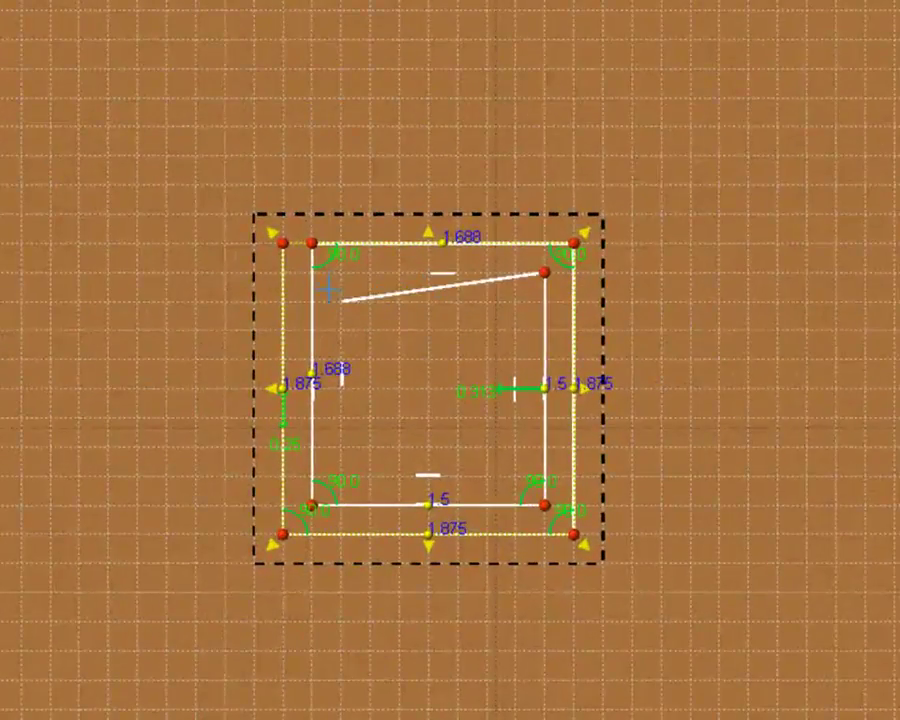
{"action": "left_click", "coordinate": [341, 273]}
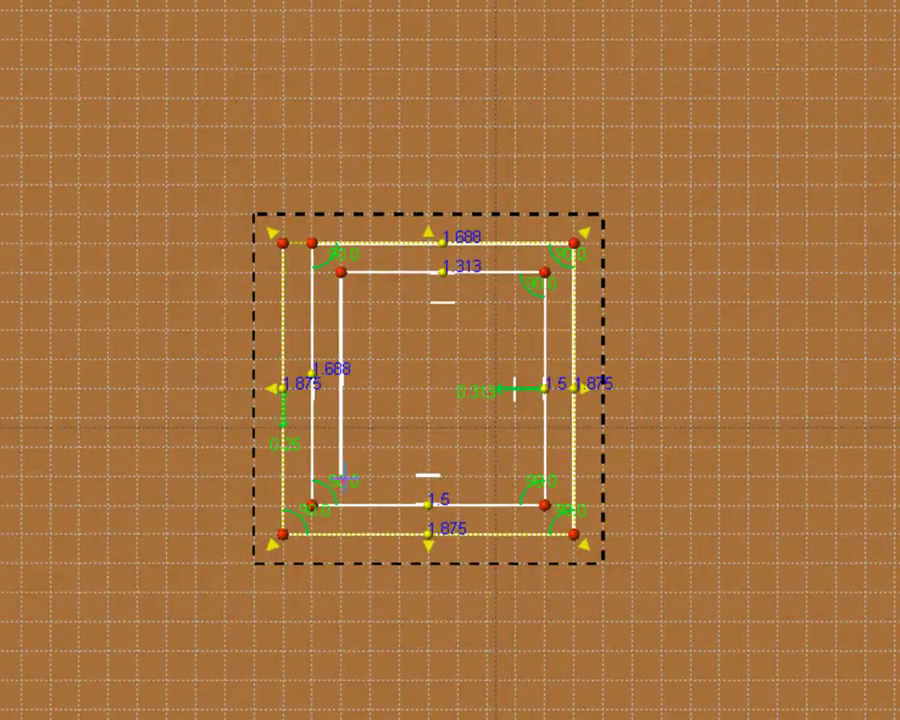
{"action": "left_click", "coordinate": [342, 476]}
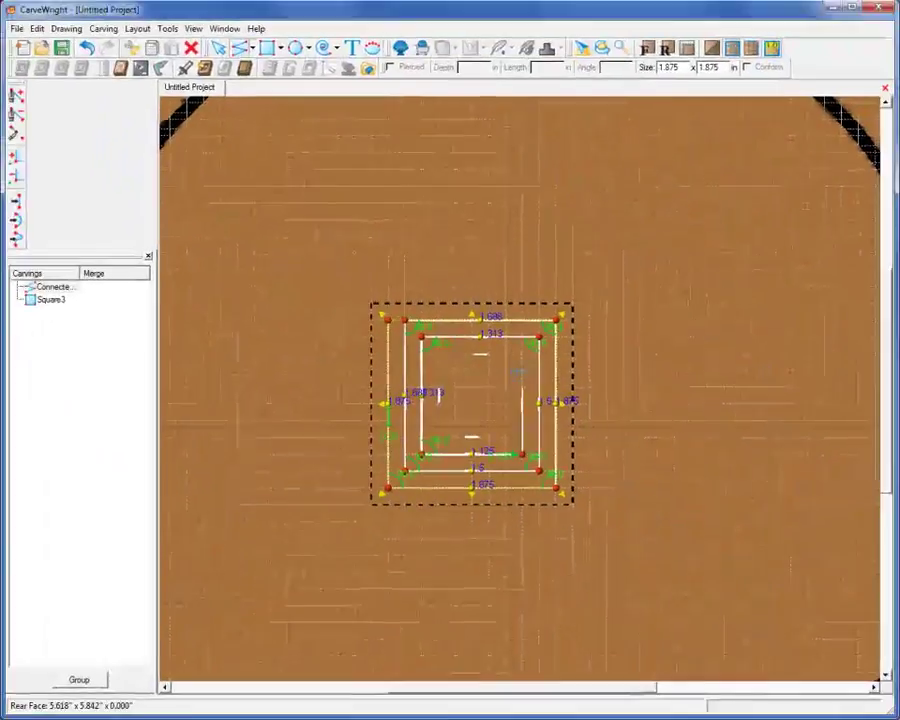
{"action": "left_click", "coordinate": [522, 353]}
{"action": "left_click", "coordinate": [438, 353]}
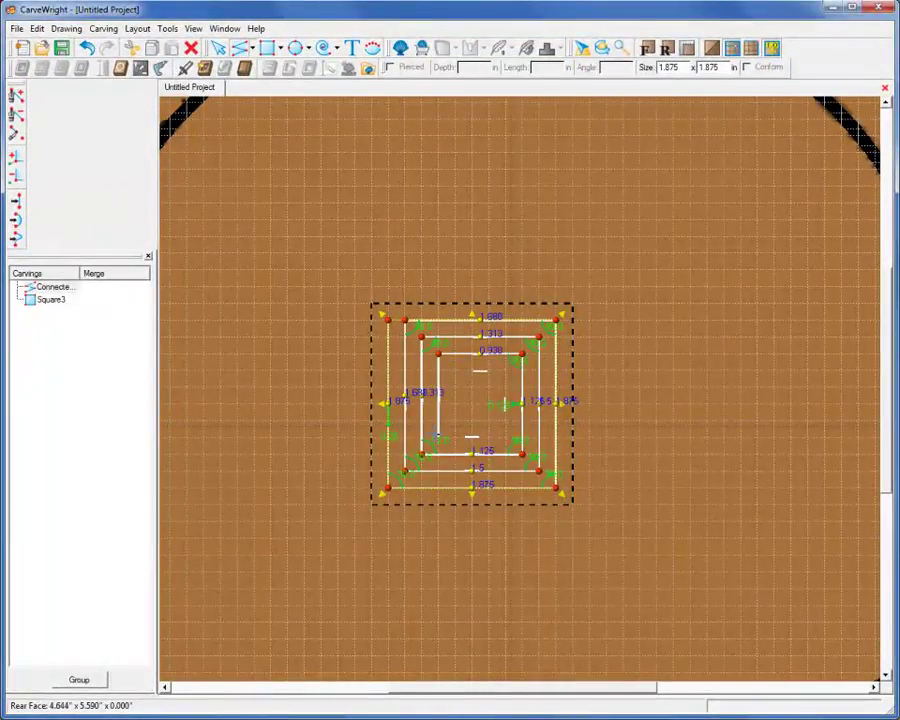
{"action": "left_click", "coordinate": [438, 438]}
{"action": "left_click", "coordinate": [505, 438]}
{"action": "left_click", "coordinate": [506, 369]}
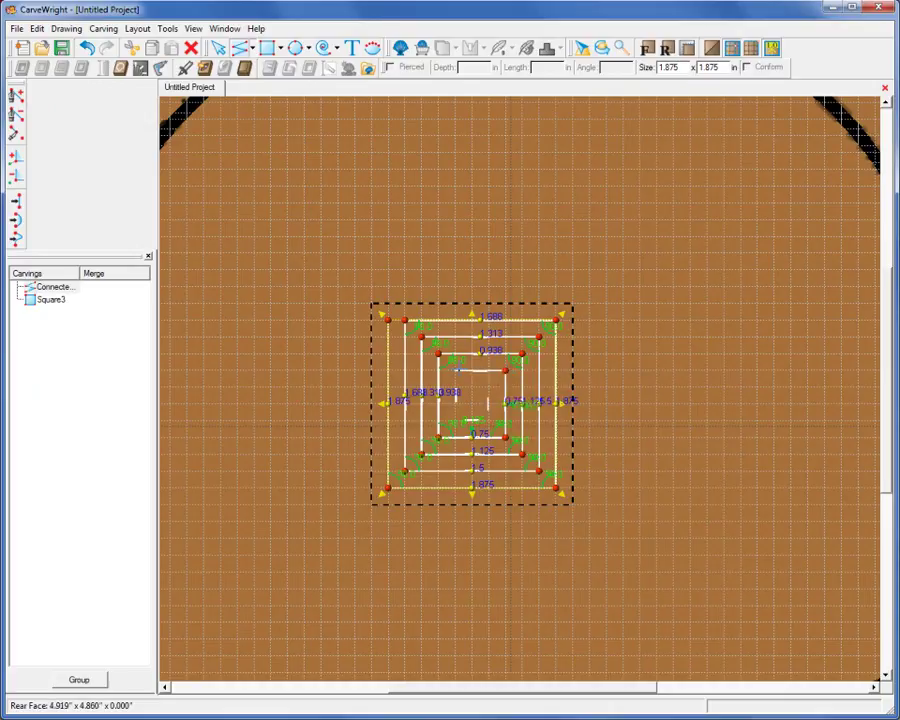
{"action": "left_click", "coordinate": [454, 369]}
{"action": "left_click", "coordinate": [454, 420]}
{"action": "left_click", "coordinate": [489, 420]}
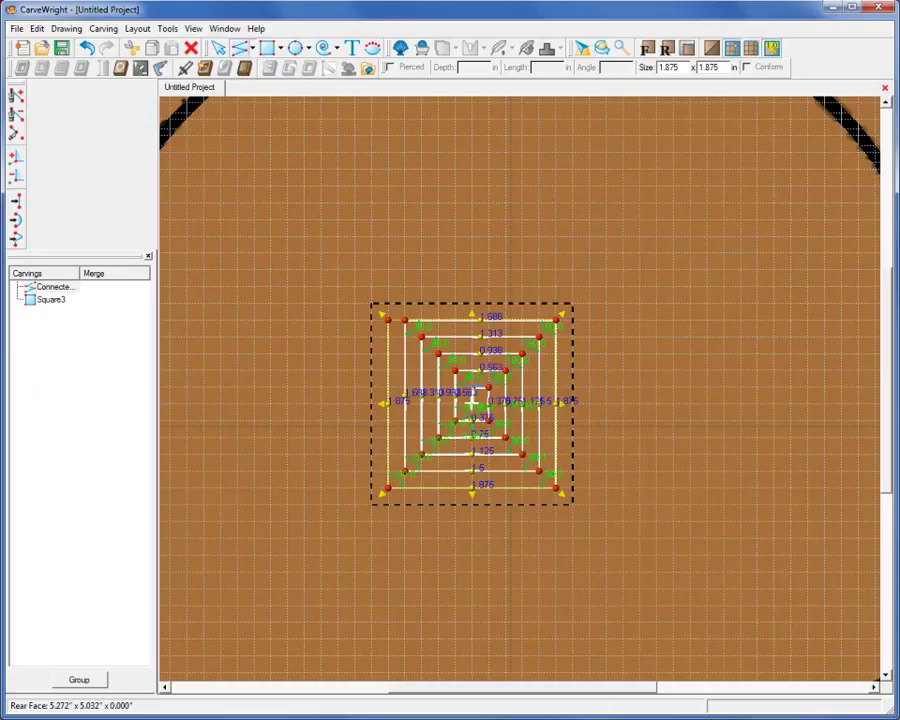
{"action": "left_click", "coordinate": [489, 386]}
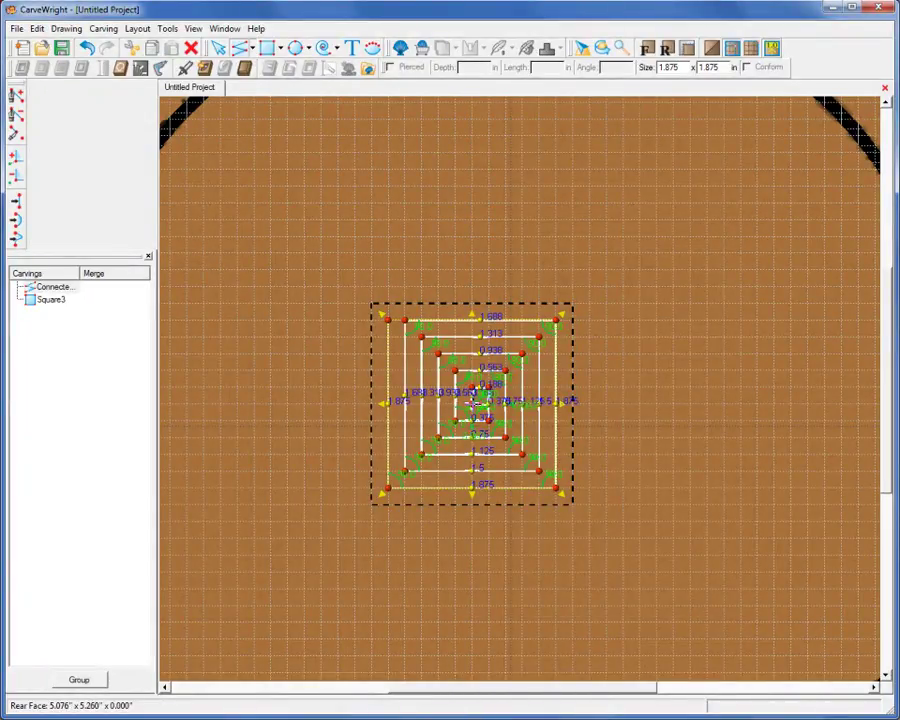
Finish the spiral and select both the spiral and the square.
{"action": "double_click", "coordinate": [476, 410]}
{"action": "left_click", "coordinate": [681, 400]}
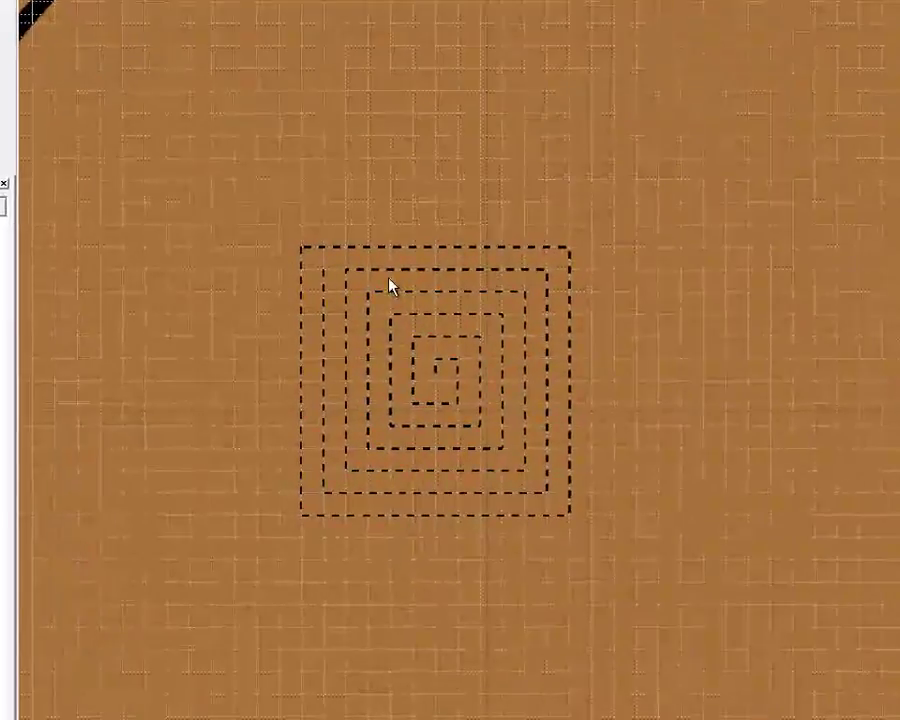
{"action": "left_click", "coordinate": [357, 248]}
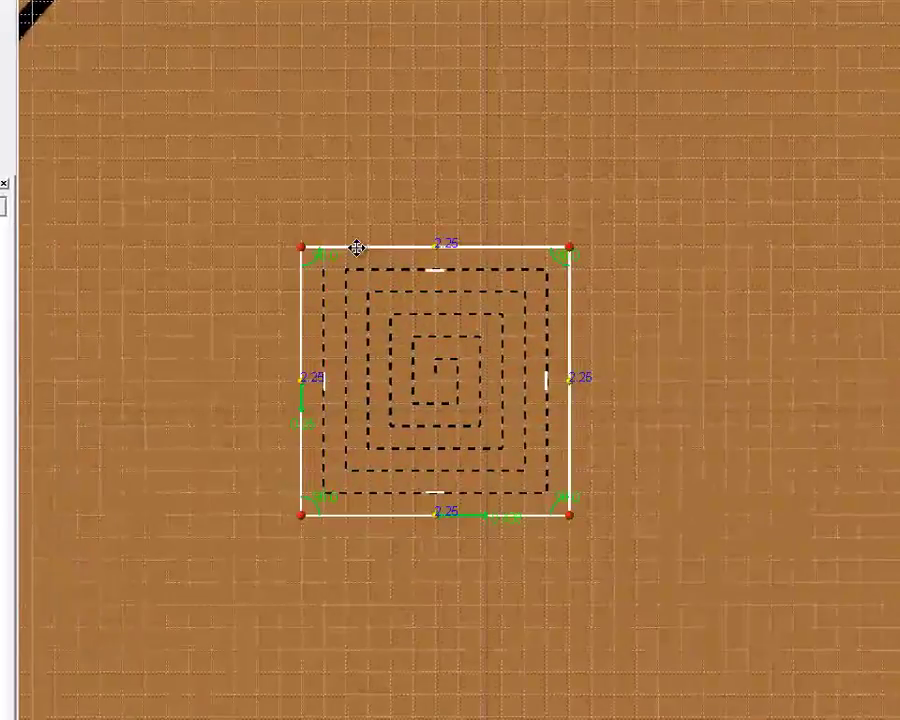
{"action": "double_click", "coordinate": [382, 307]}
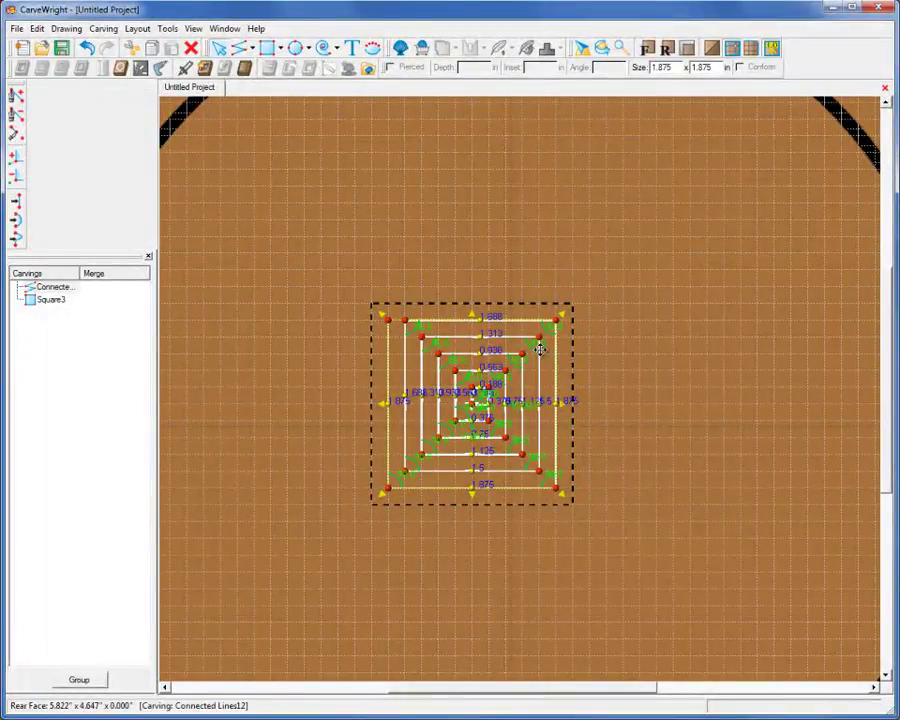
{"action": "left_click", "coordinate": [653, 344]}
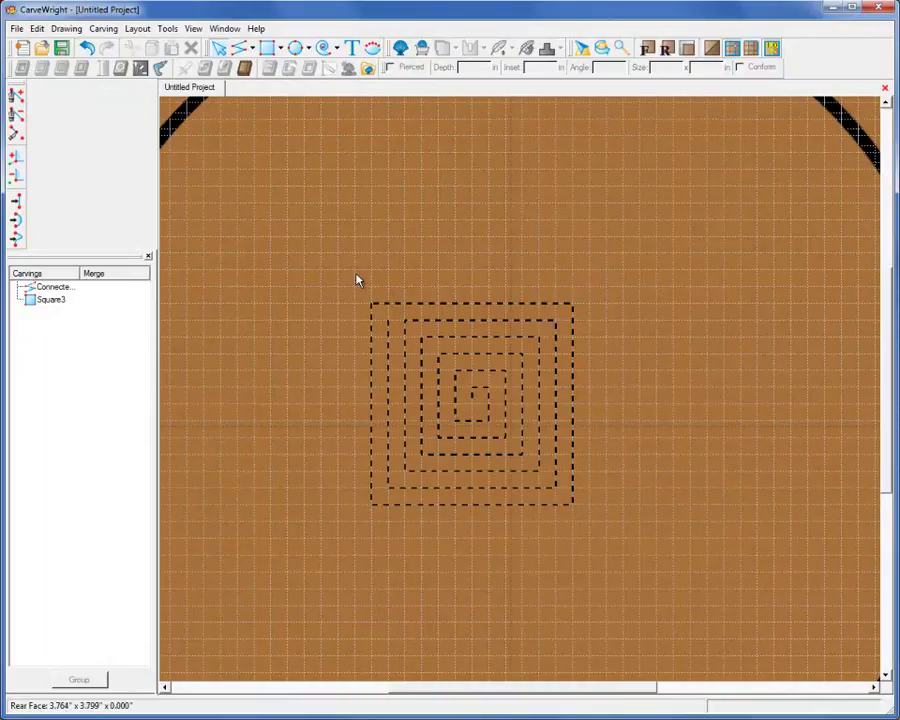
{"action": "left_click_drag", "start_coordinate": [618, 530], "coordinate": [629, 532]}
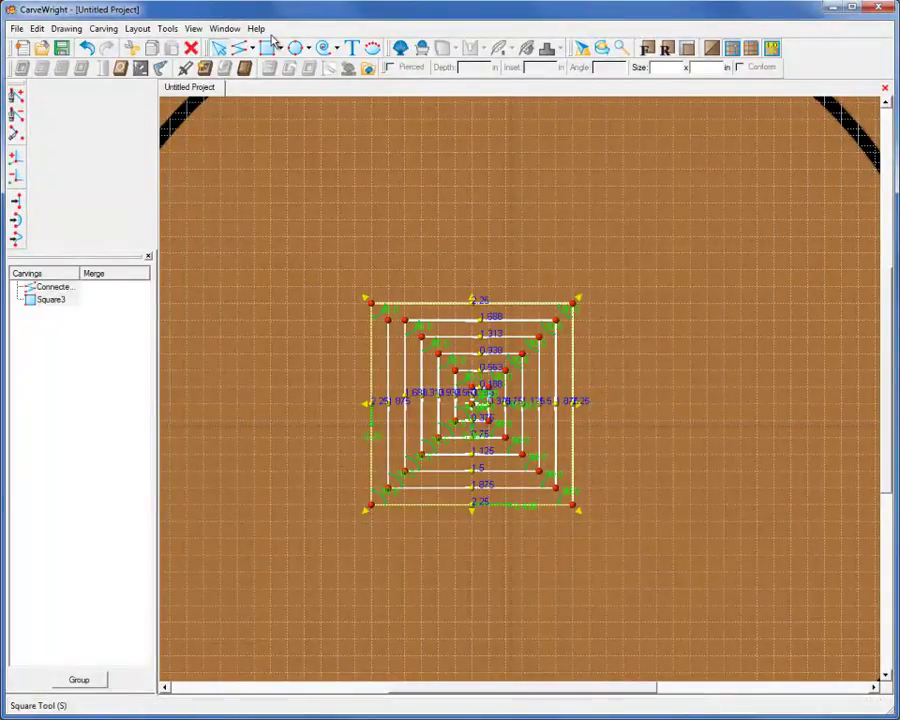
Cut the selection with the 3/8" Straight bit, 0.5 in deep, max 0.25 in per pass.
{"action": "left_click", "coordinate": [185, 68]}
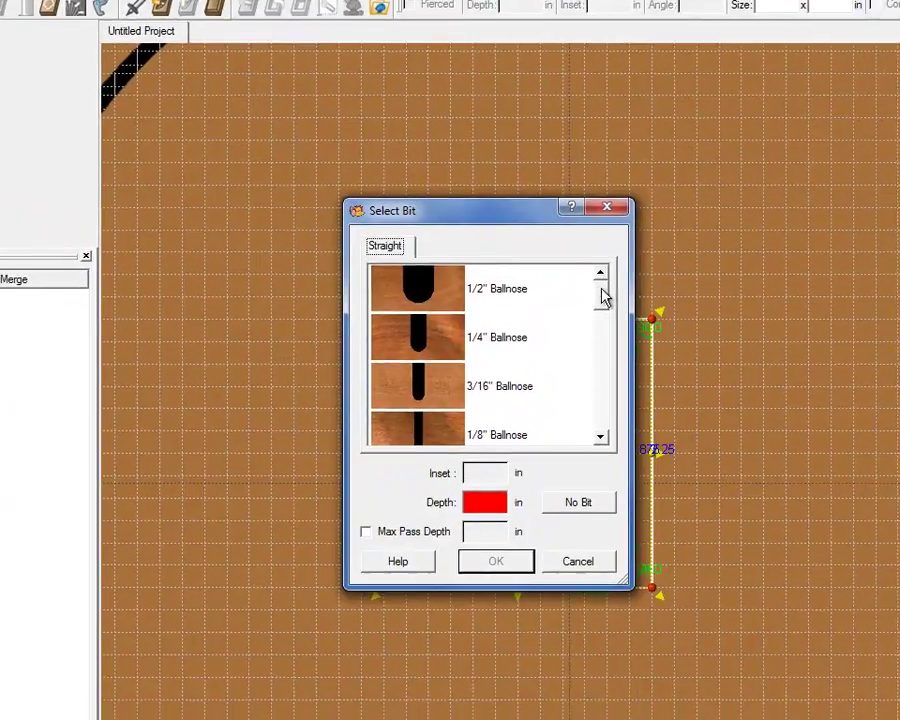
{"action": "left_click_drag", "start_coordinate": [713, 383], "coordinate": [706, 498]}
{"action": "left_click_drag", "start_coordinate": [540, 372], "coordinate": [539, 375]}
{"action": "left_click", "coordinate": [366, 333]}
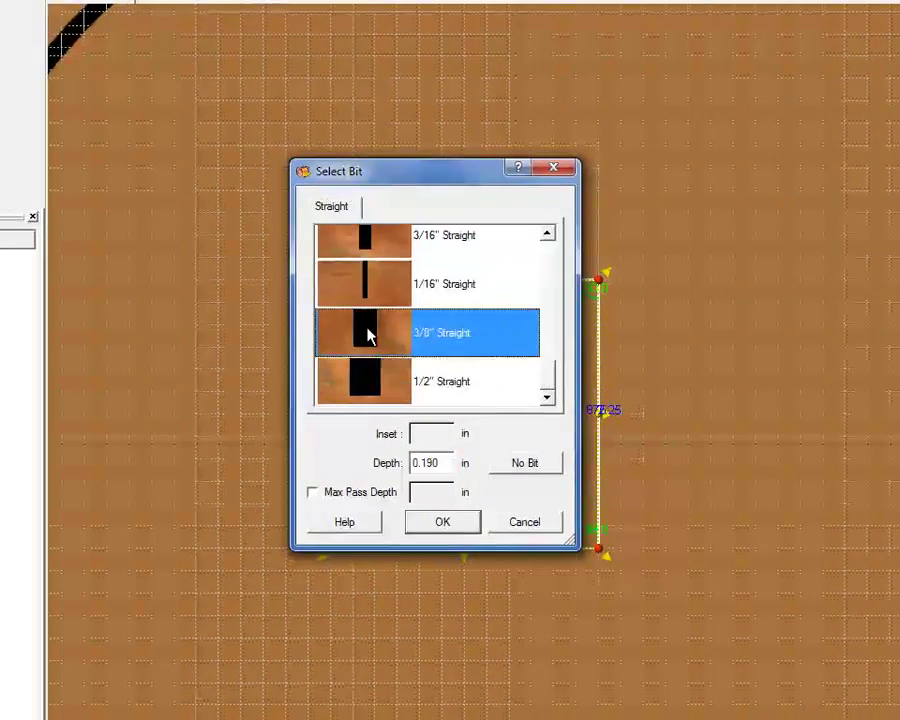
{"action": "left_click_drag", "start_coordinate": [447, 466], "coordinate": [398, 460]}
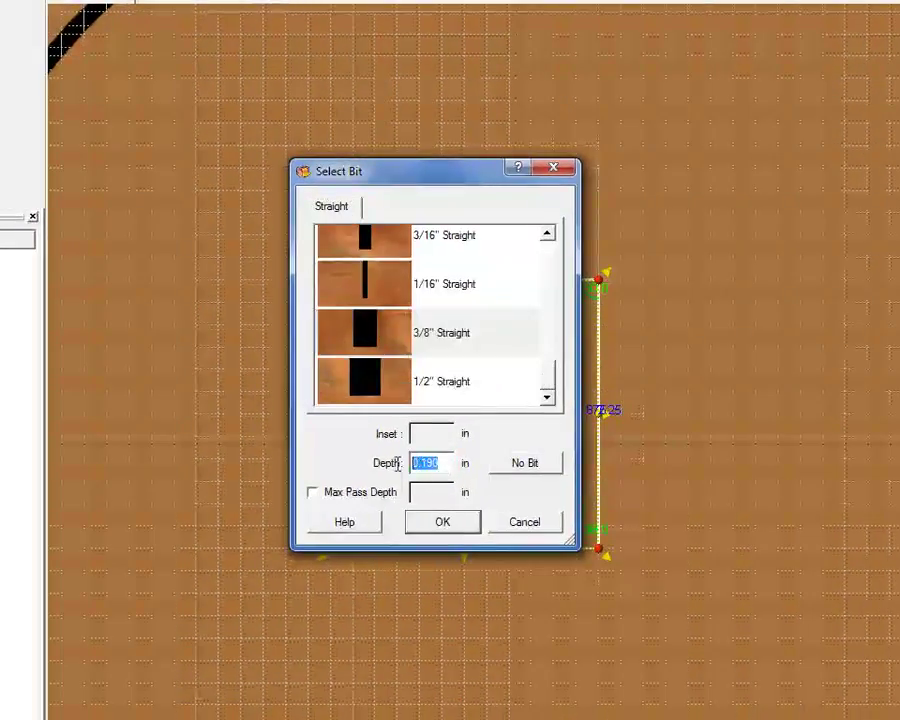
{"action": "type", "text": ".5"}
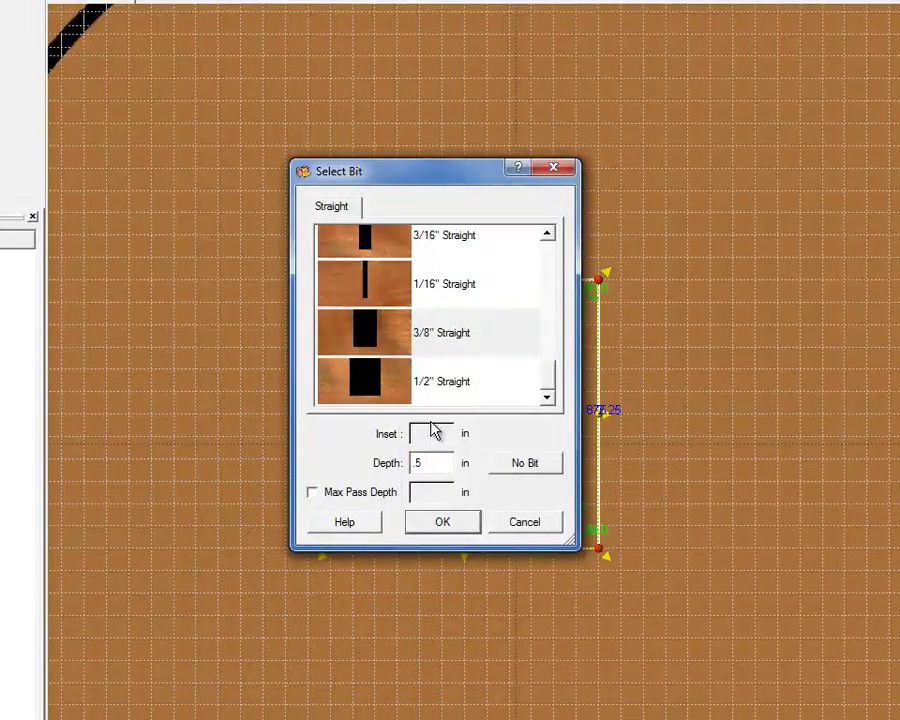
{"action": "left_click", "coordinate": [312, 493]}
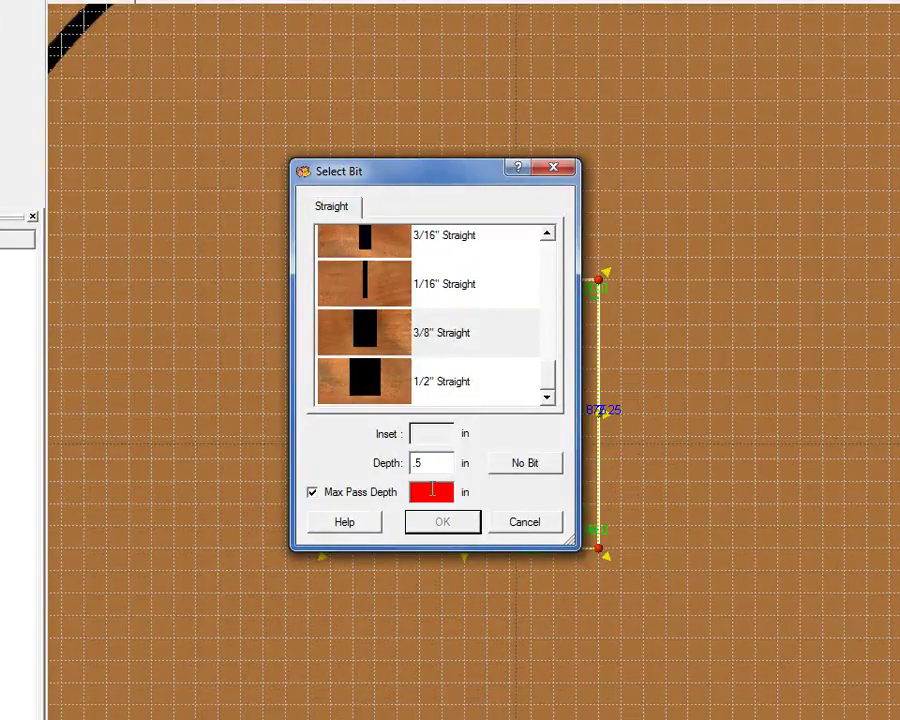
{"action": "left_click", "coordinate": [430, 489]}
{"action": "type", "text": ".25"}
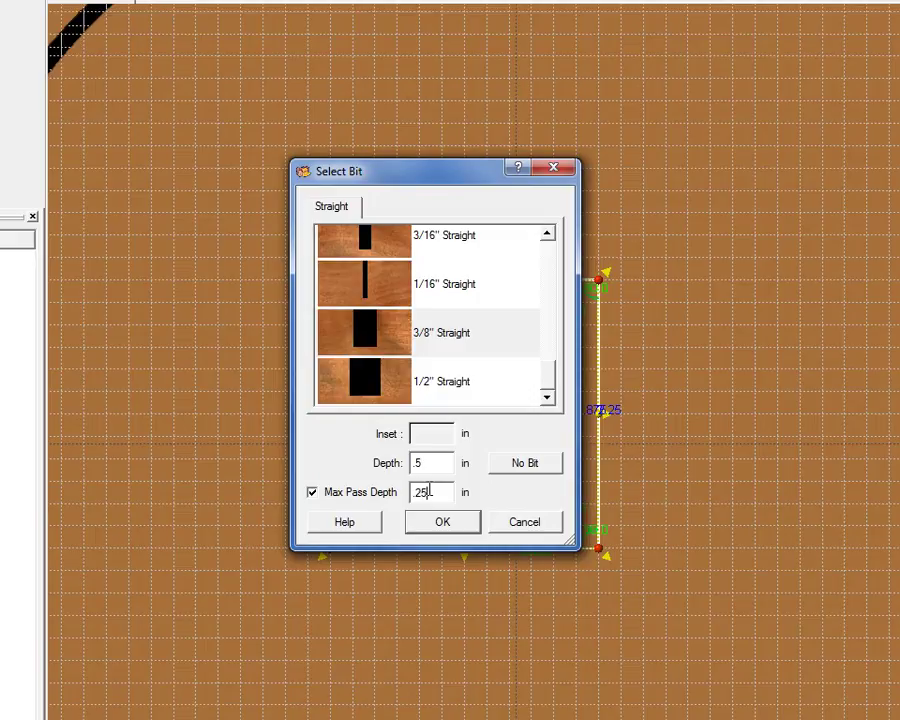
{"action": "left_click", "coordinate": [442, 521]}
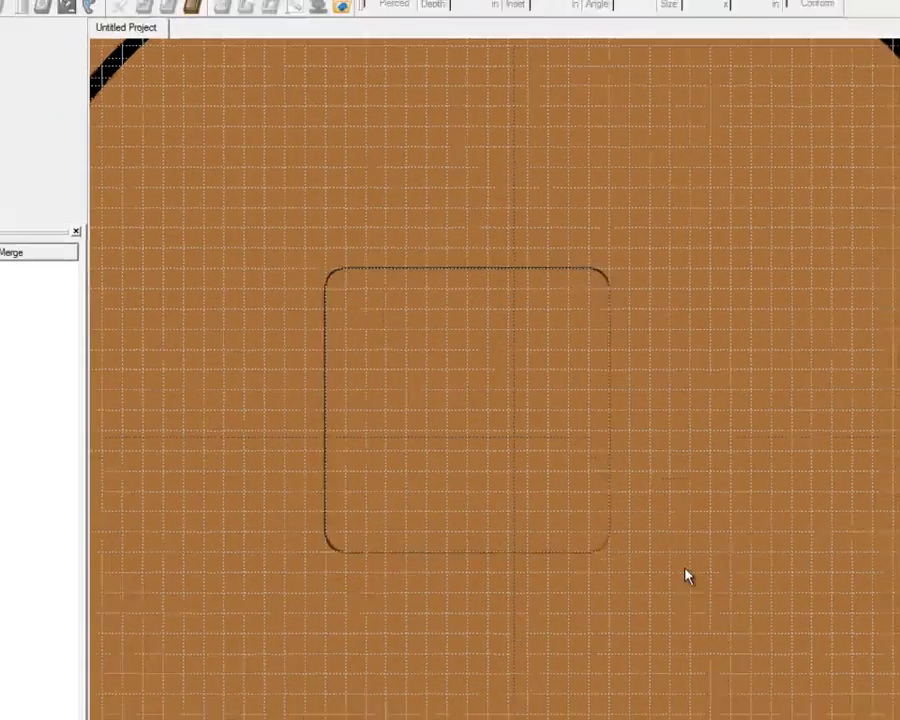
Give Square3's pocket a 3/16 in (0.188) inset.
{"action": "right_click_drag", "start_coordinate": [608, 549], "coordinate": [637, 556]}
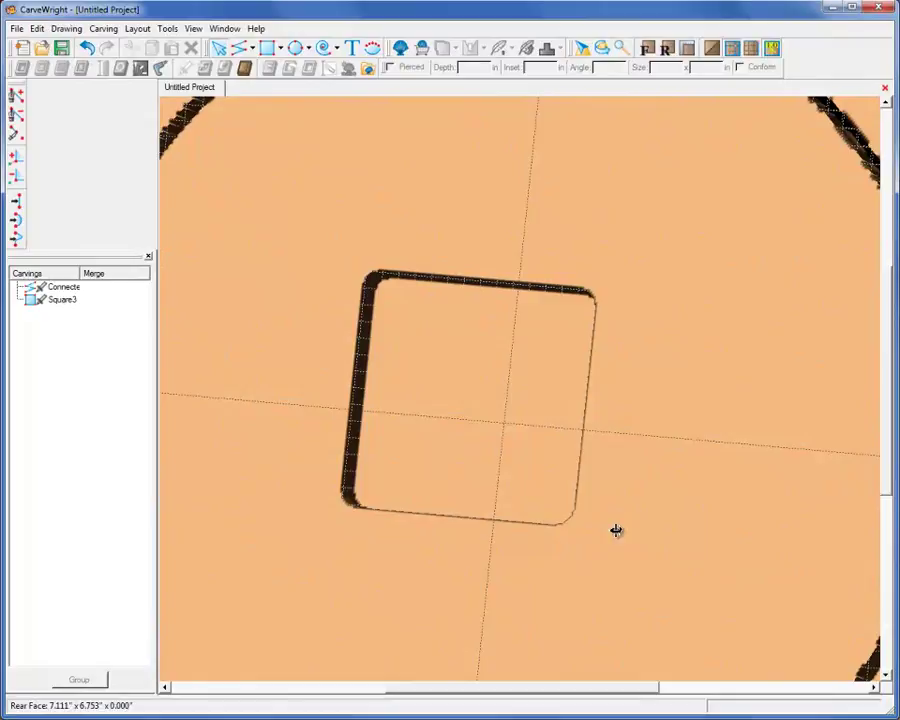
{"action": "left_click", "coordinate": [591, 305]}
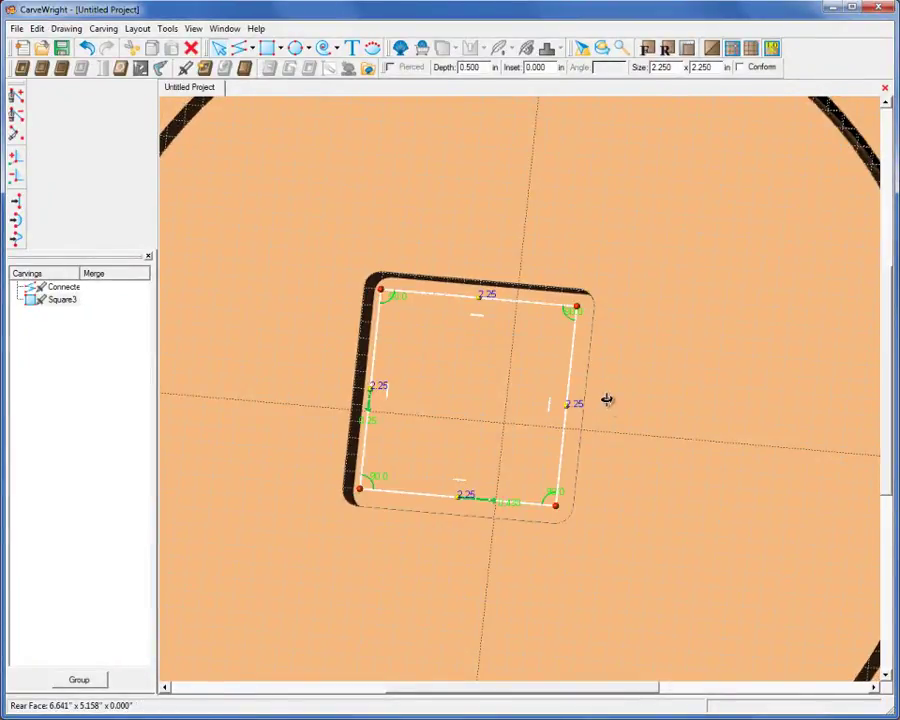
{"action": "key", "text": "Home"}
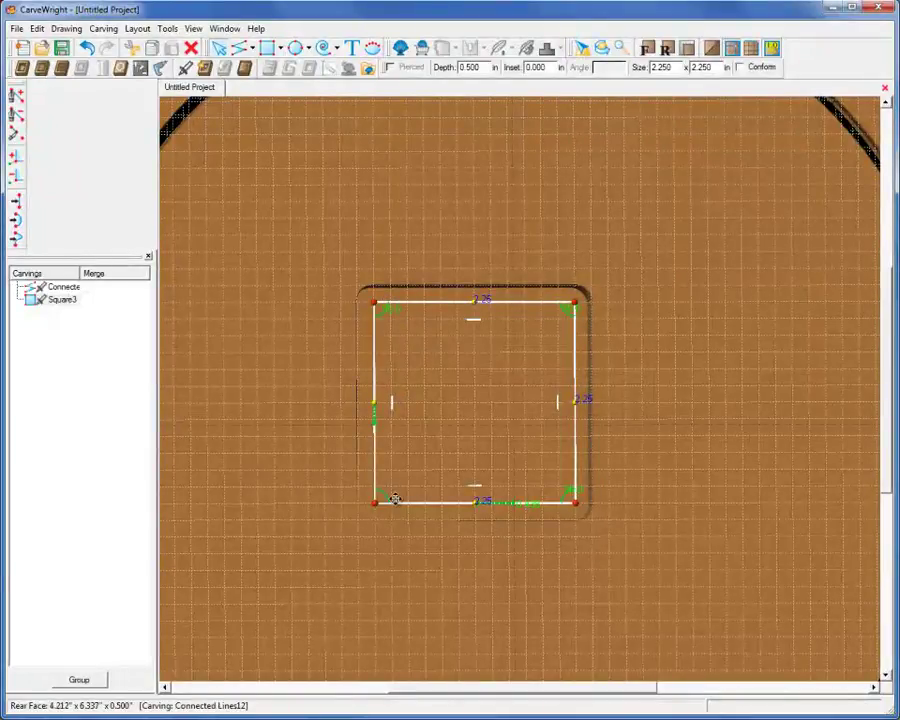
{"action": "right_click_drag", "start_coordinate": [818, 424], "coordinate": [771, 451]}
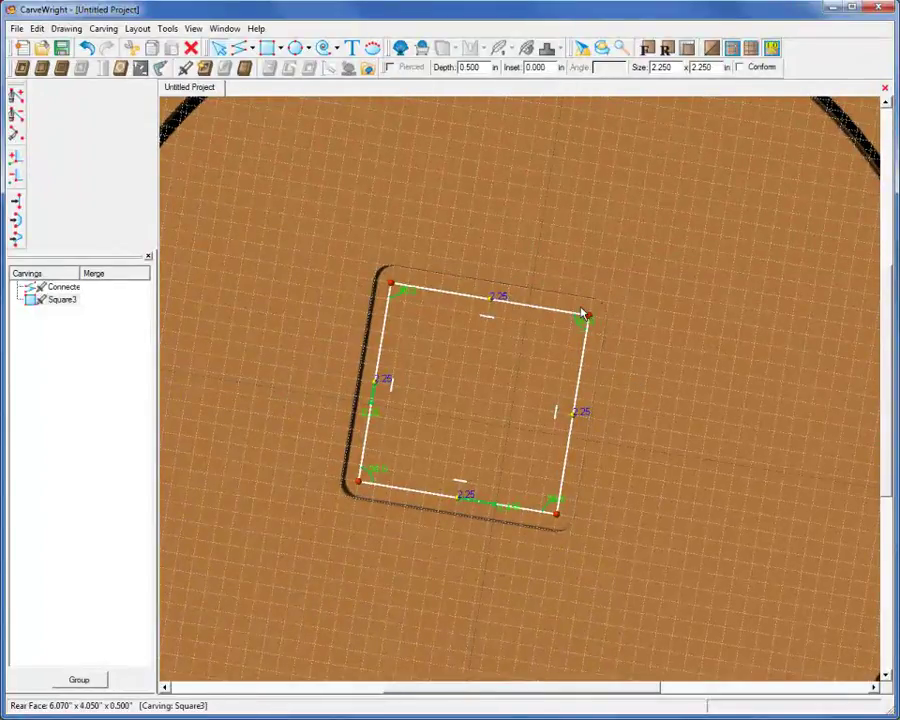
{"action": "double_click", "coordinate": [551, 67]}
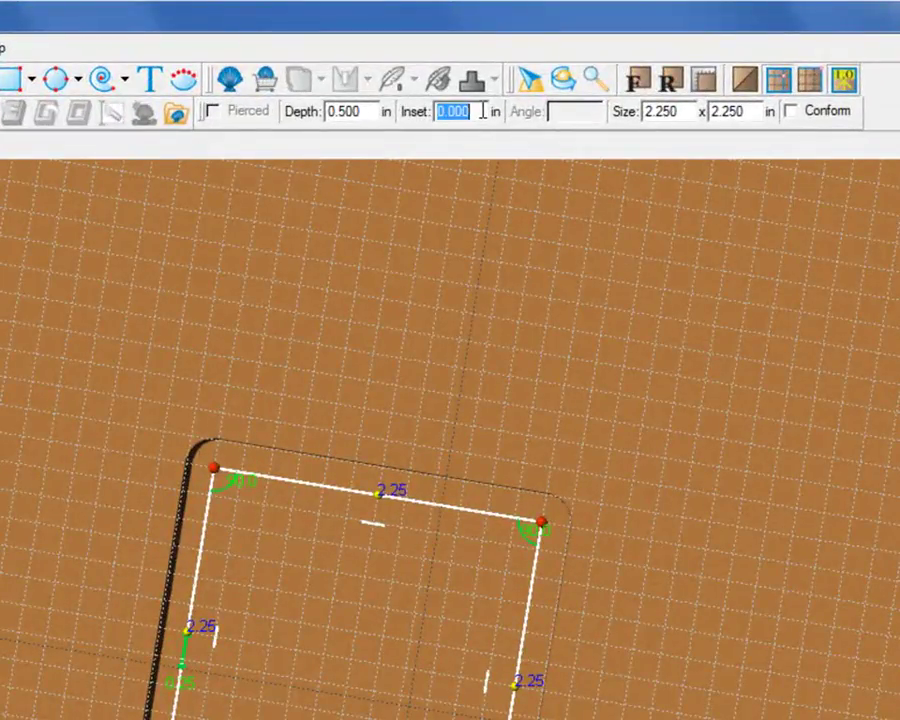
{"action": "type", "text": "3/16"}
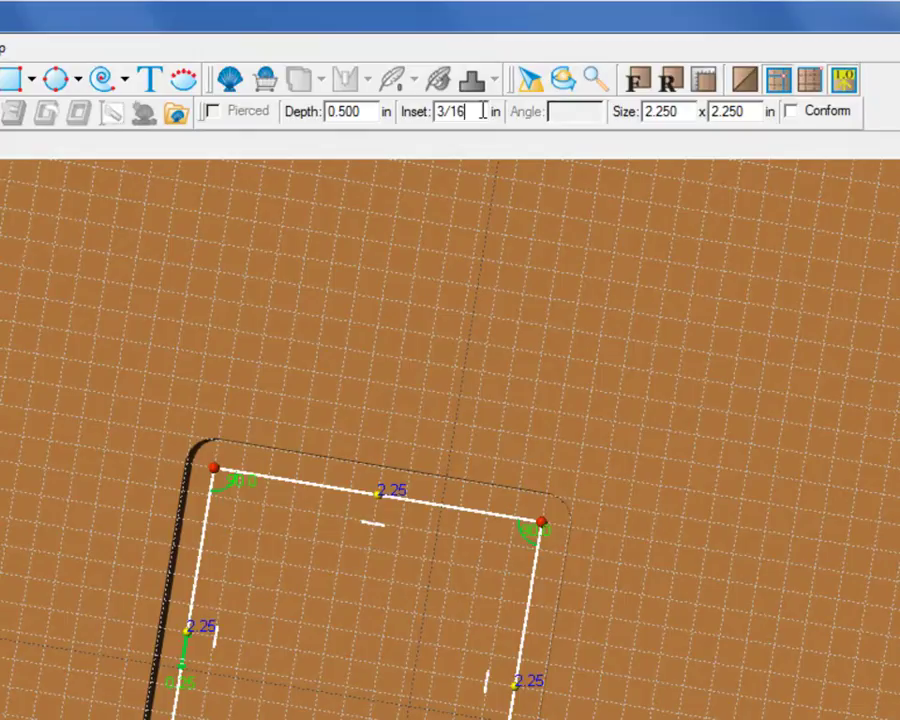
{"action": "key", "text": "Return"}
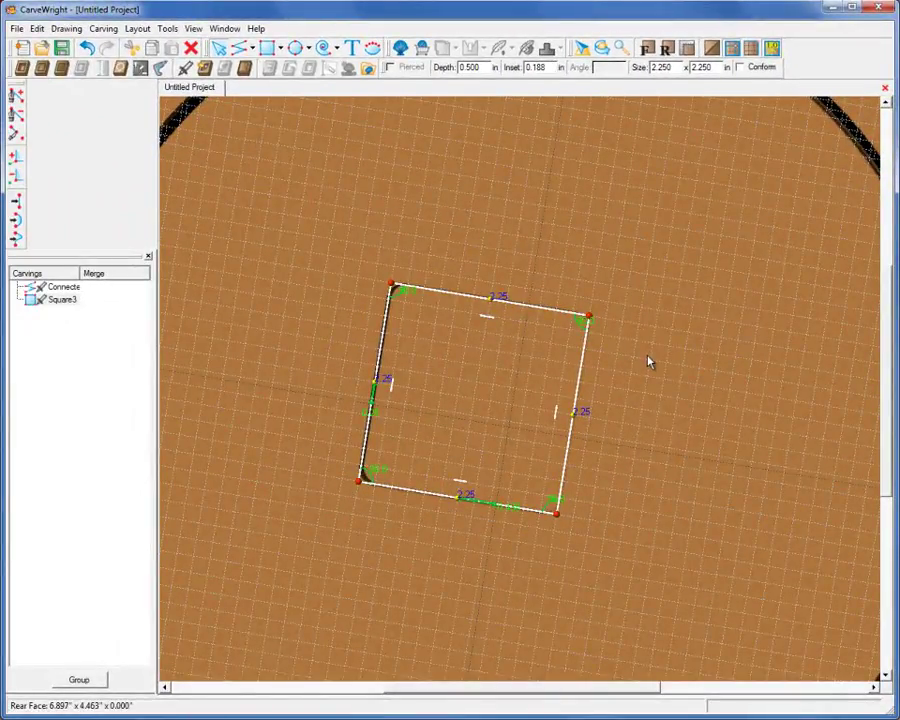
{"action": "left_click", "coordinate": [484, 267]}
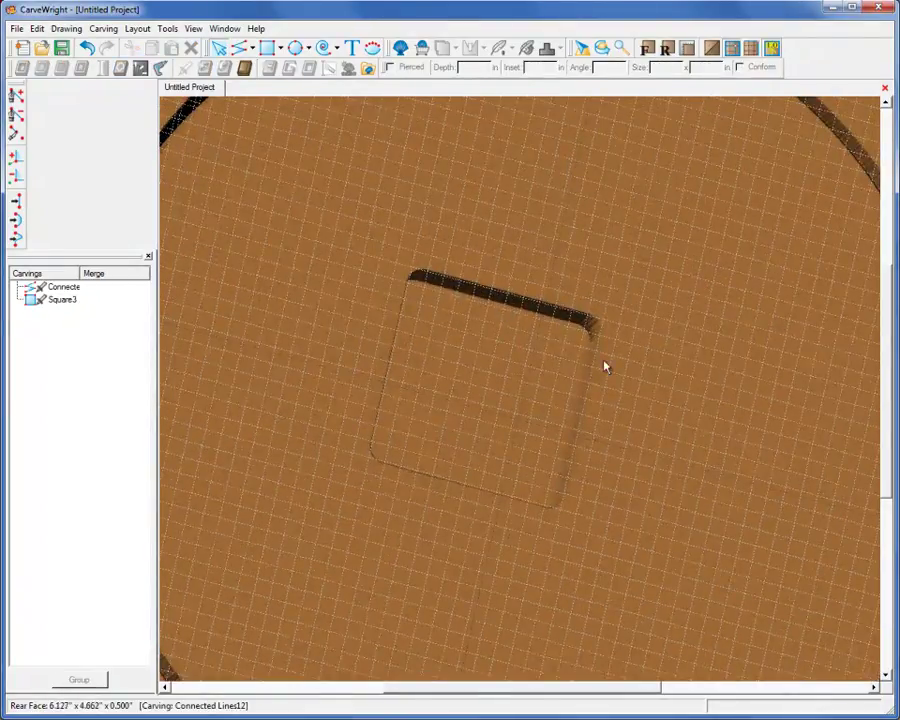
From the rear view, centre the square pocket both ways and switch off grid lines.
{"action": "right_click_drag", "start_coordinate": [604, 367], "coordinate": [582, 308]}
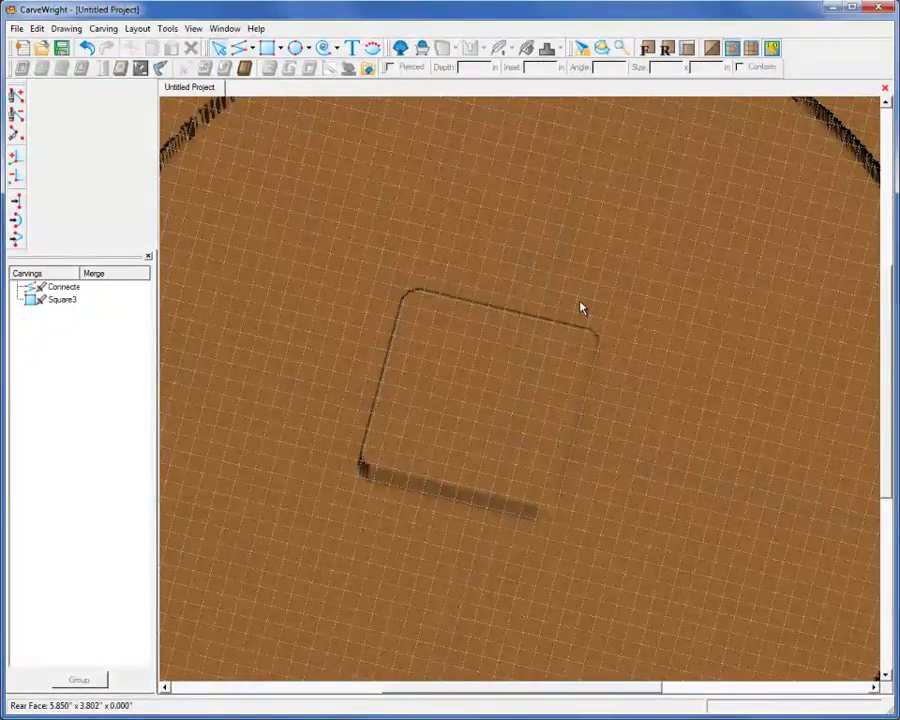
{"action": "left_click", "coordinate": [665, 48]}
{"action": "left_click_drag", "start_coordinate": [432, 322], "coordinate": [605, 468]}
{"action": "right_click", "coordinate": [530, 398]}
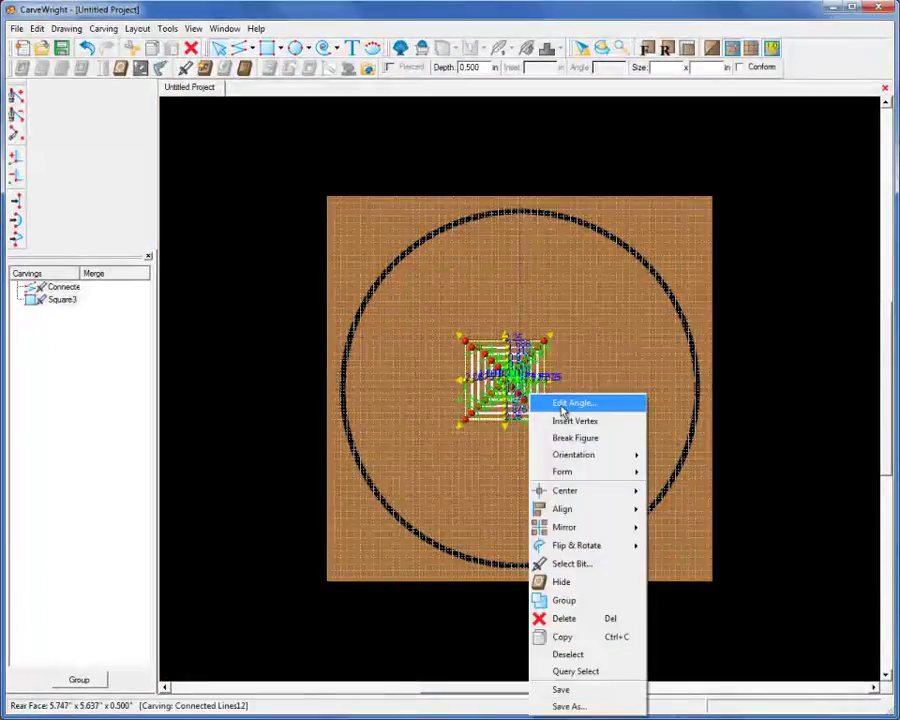
{"action": "mouse_move", "coordinate": [591, 491]}
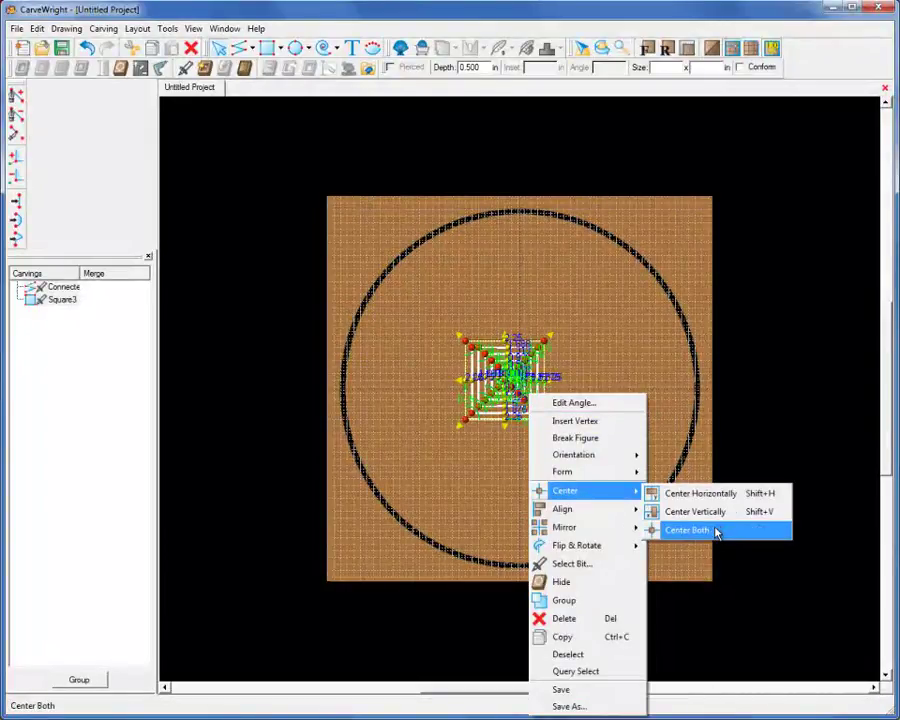
{"action": "left_click", "coordinate": [714, 530]}
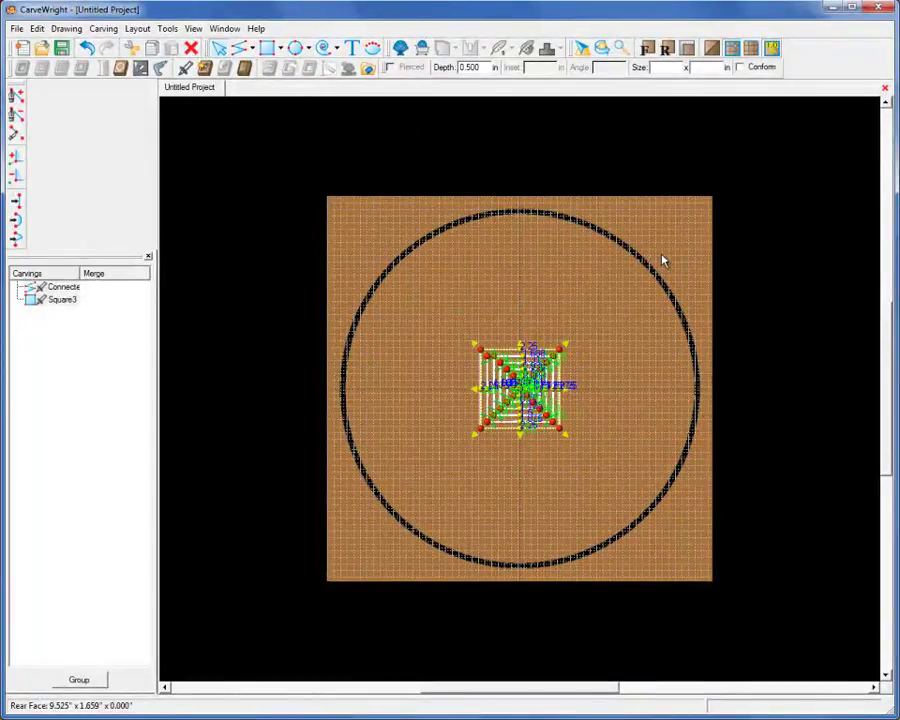
{"action": "left_click", "coordinate": [683, 321]}
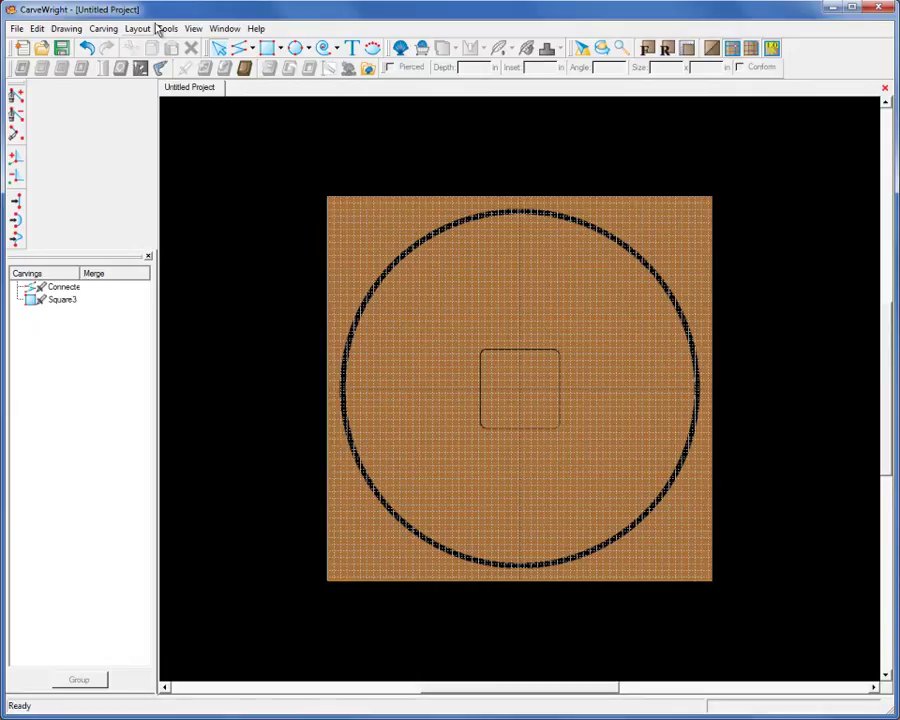
{"action": "left_click", "coordinate": [193, 29]}
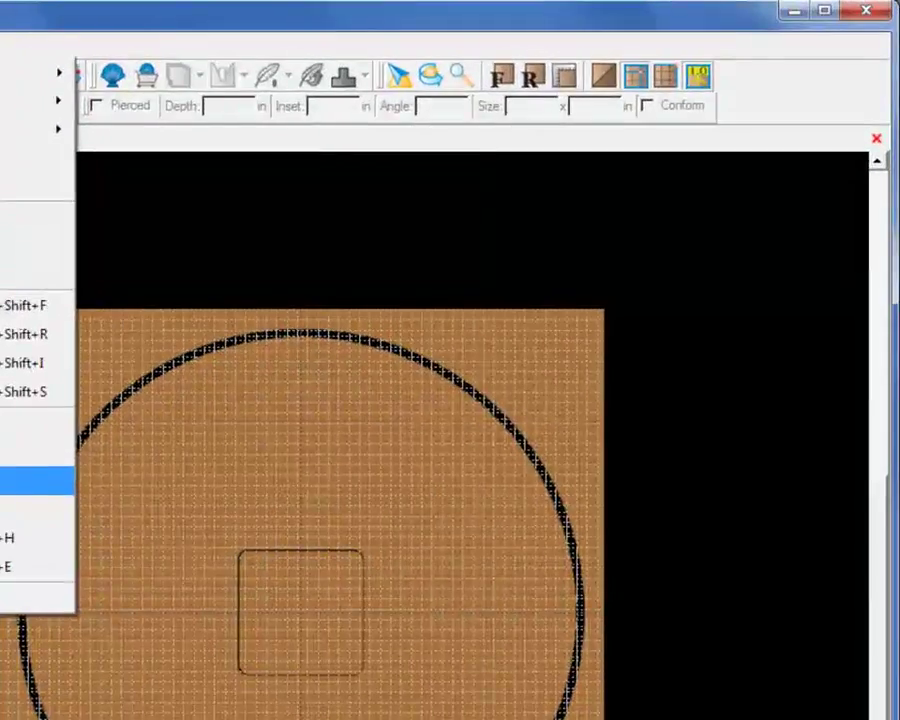
{"action": "left_click", "coordinate": [234, 306]}
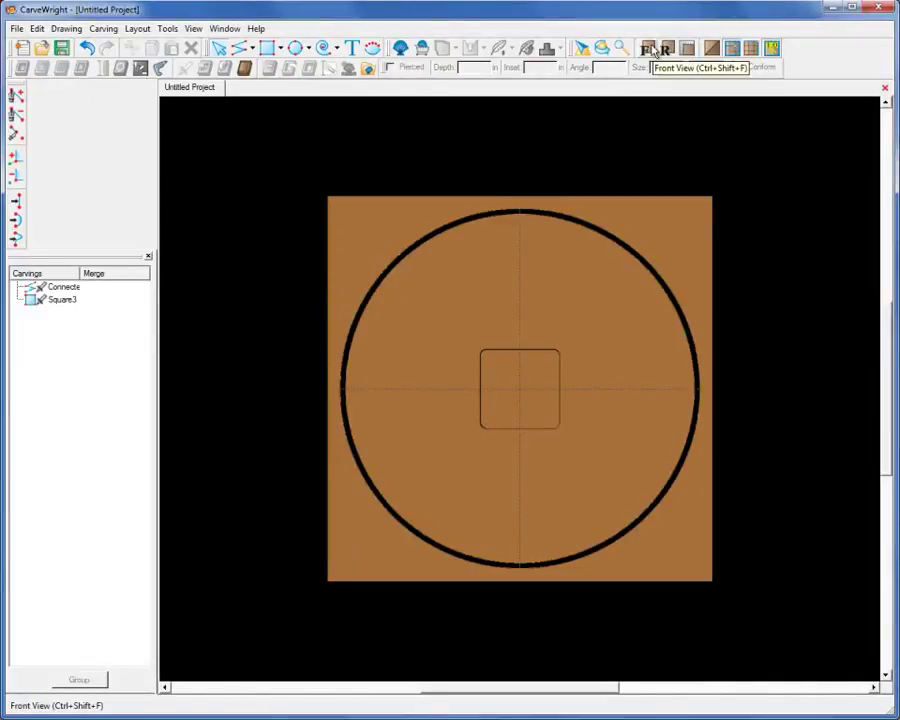
From the front view, start a drill hole and set its diameter to 0.25 in.
{"action": "left_click", "coordinate": [650, 49]}
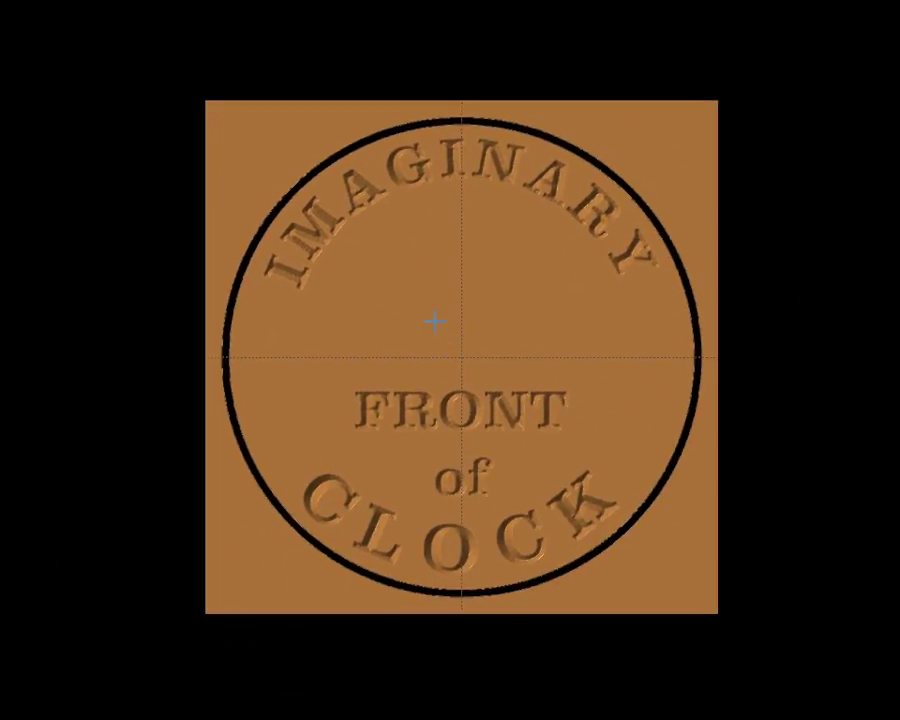
{"action": "left_click", "coordinate": [434, 320]}
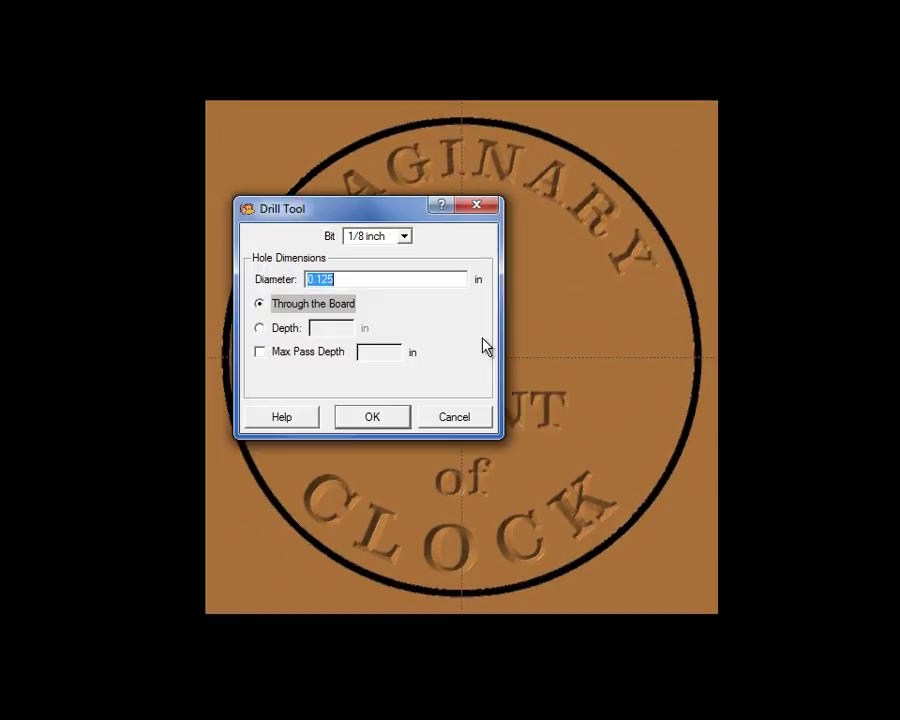
{"action": "left_click", "coordinate": [345, 278]}
{"action": "left_click_drag", "start_coordinate": [323, 278], "coordinate": [305, 279]}
{"action": "type", "text": ".25"}
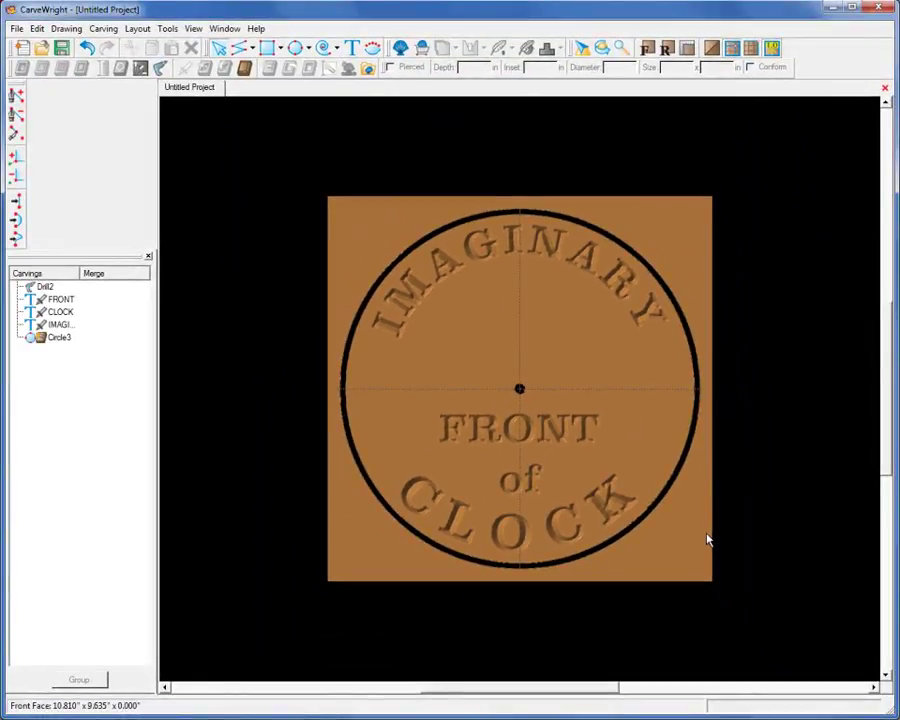
Inspect the rear square pocket up close from several angles, then return to the front view.
{"action": "middle_click_drag", "start_coordinate": [707, 540], "coordinate": [601, 493]}
{"action": "middle_click_drag", "start_coordinate": [430, 247], "coordinate": [574, 295]}
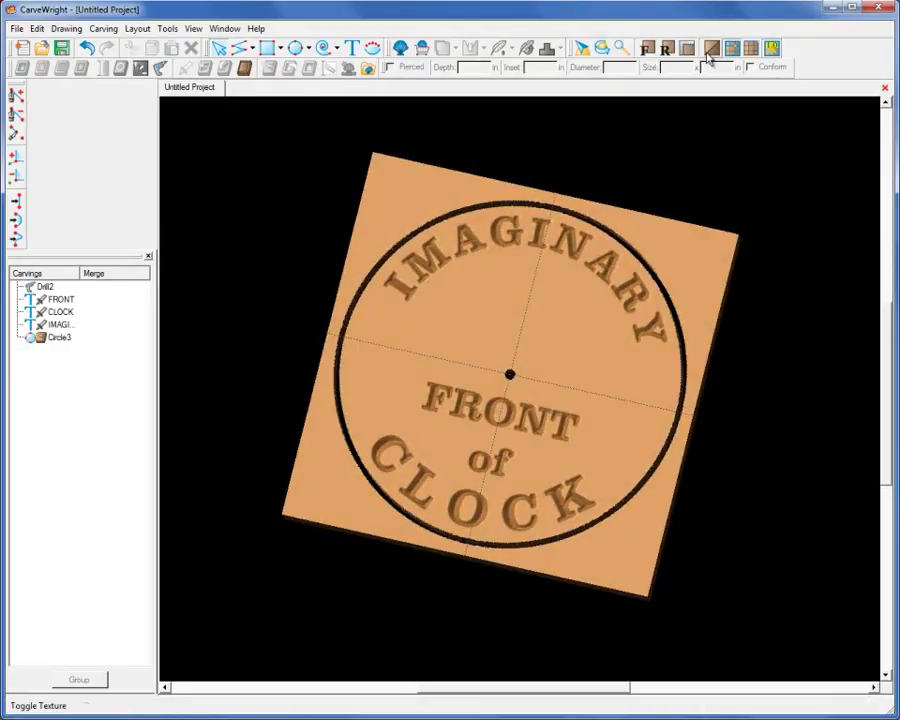
{"action": "left_click", "coordinate": [665, 48]}
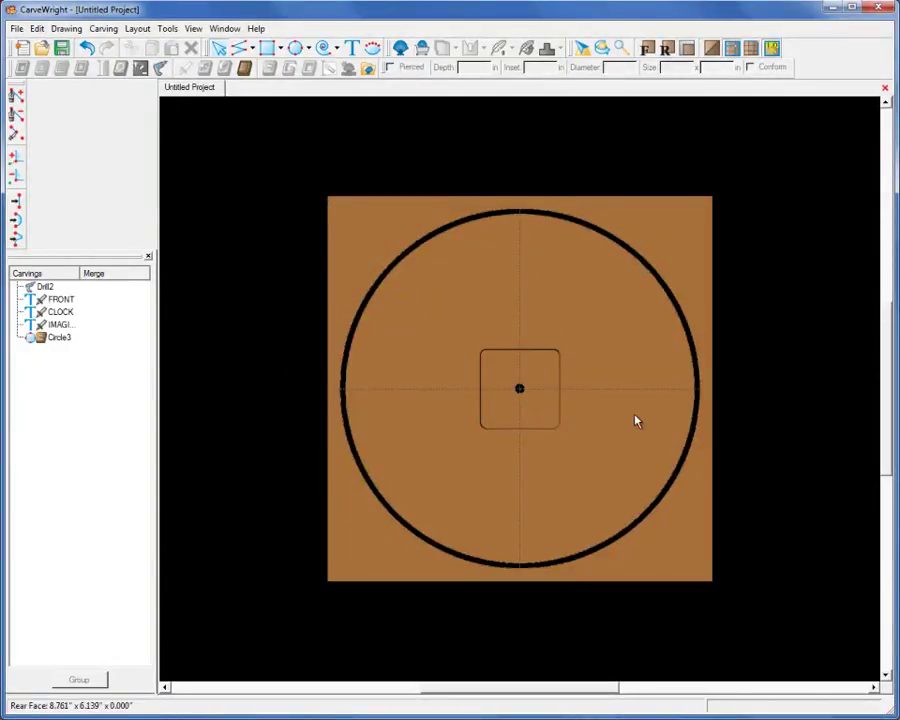
{"action": "middle_click_drag", "start_coordinate": [636, 421], "coordinate": [564, 353]}
{"action": "scroll", "coordinate": [564, 353], "scroll_direction": "up", "scroll_amount": 5}
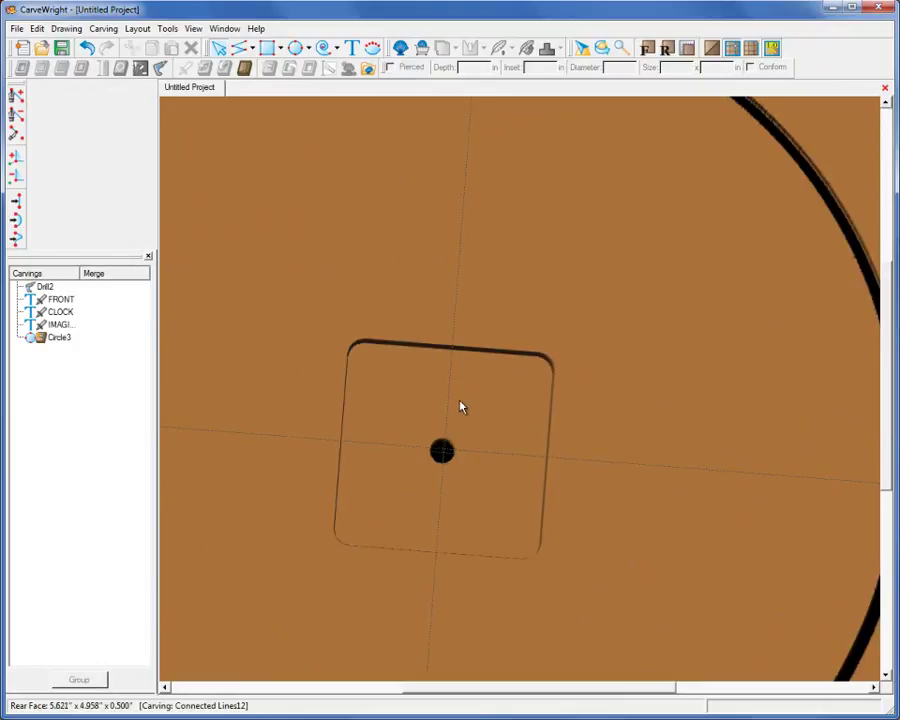
{"action": "left_click", "coordinate": [352, 352]}
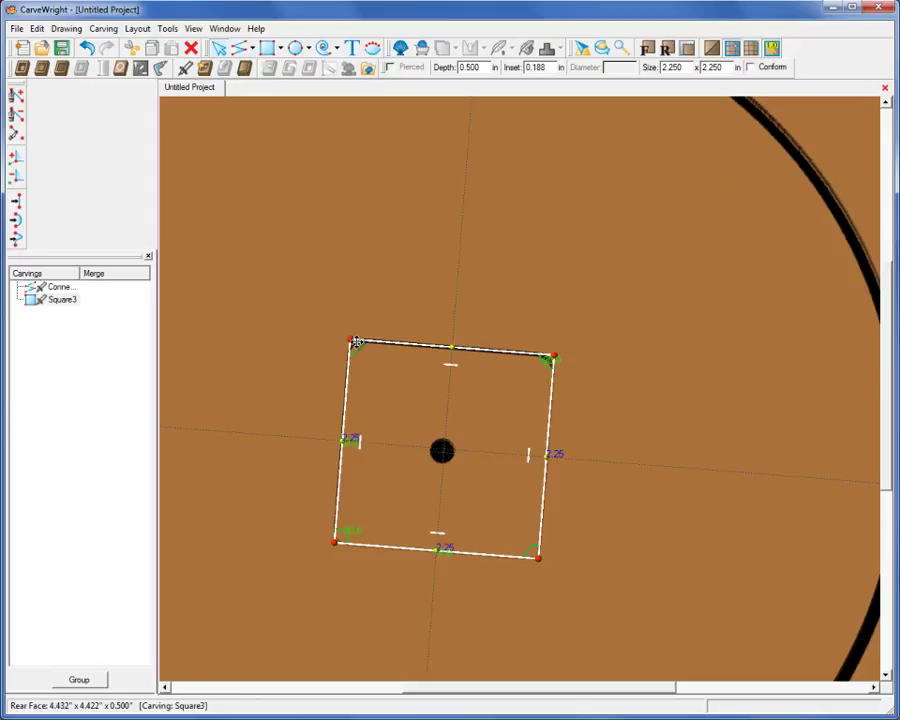
{"action": "left_click", "coordinate": [370, 327]}
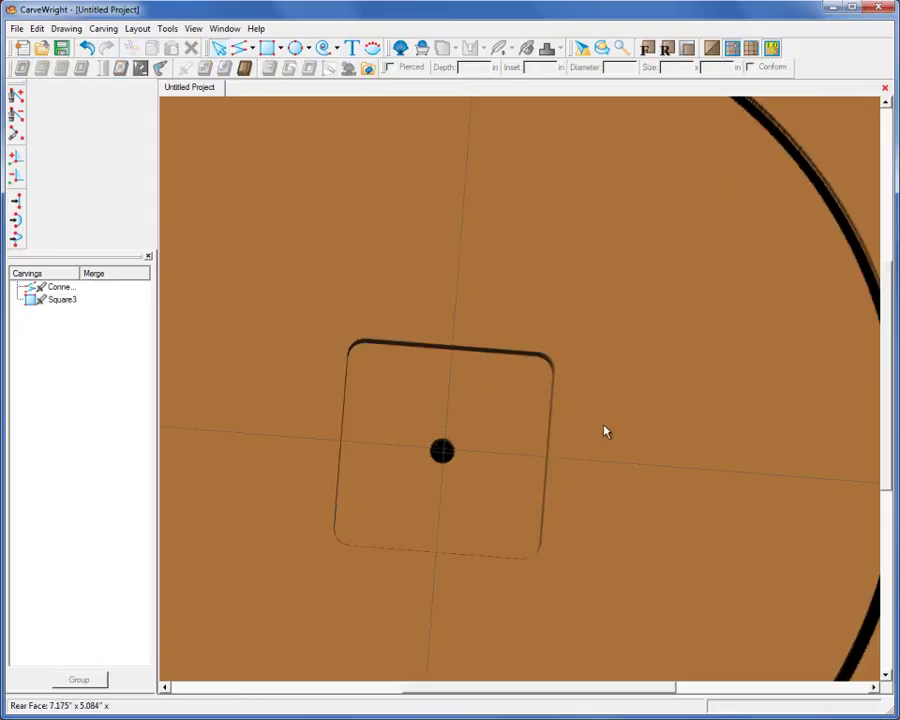
{"action": "left_click_drag", "start_coordinate": [605, 432], "coordinate": [532, 452]}
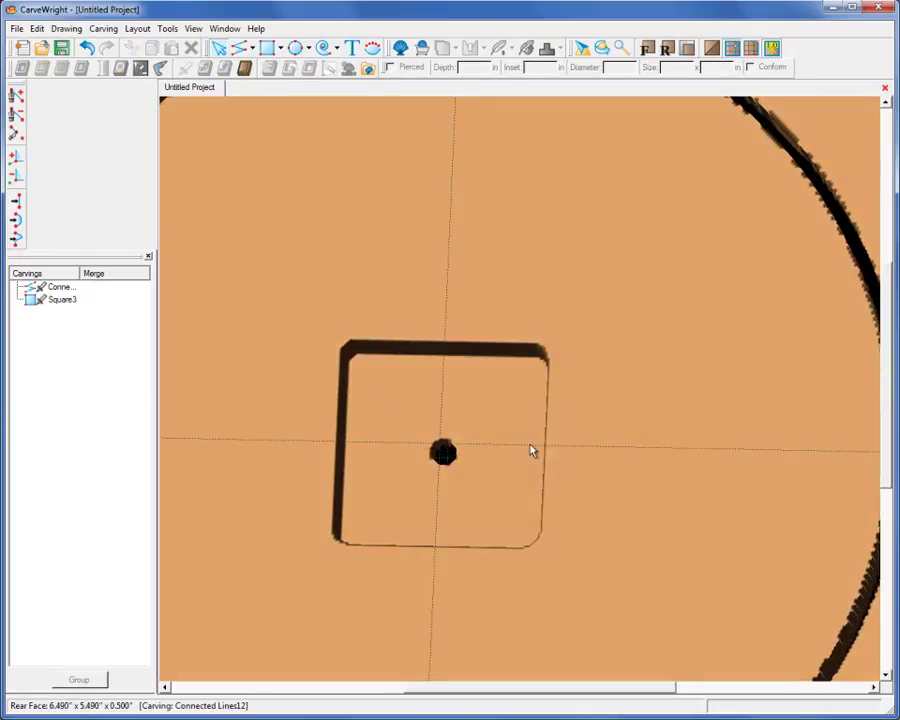
{"action": "left_click_drag", "start_coordinate": [350, 515], "coordinate": [338, 362]}
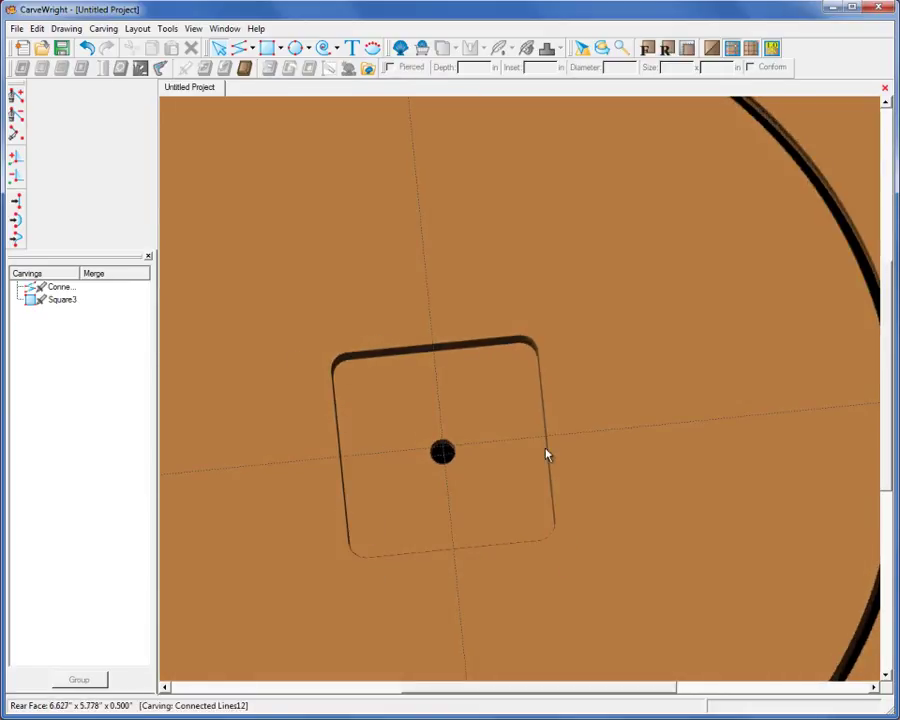
{"action": "left_click", "coordinate": [648, 50]}
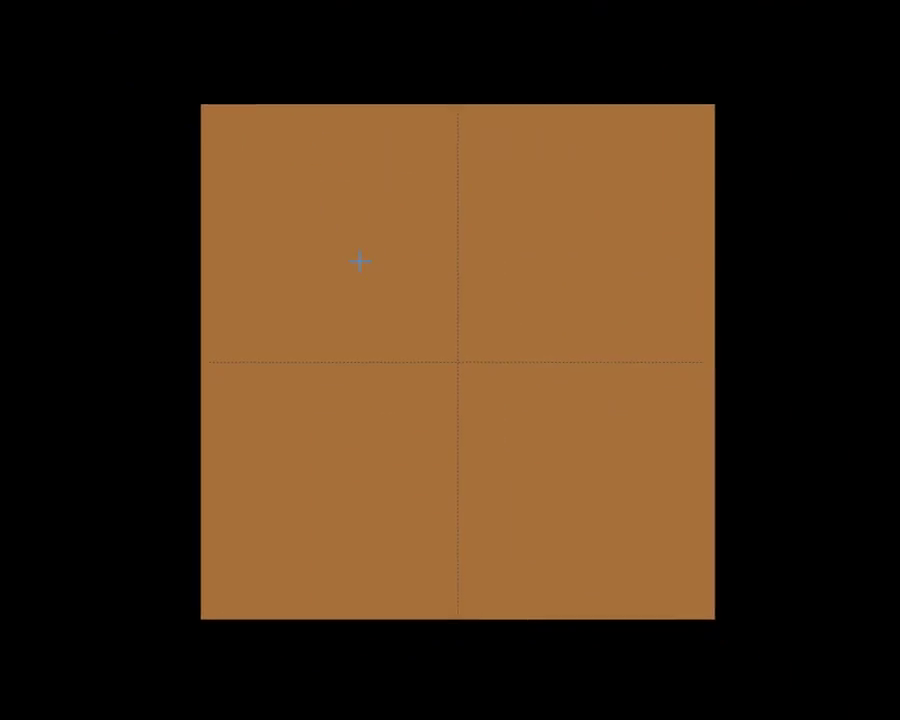
Add Drill5, a 4.5 in hole 0.5 in deep, with passes of at most 0.2 in.
{"action": "left_click", "coordinate": [359, 261]}
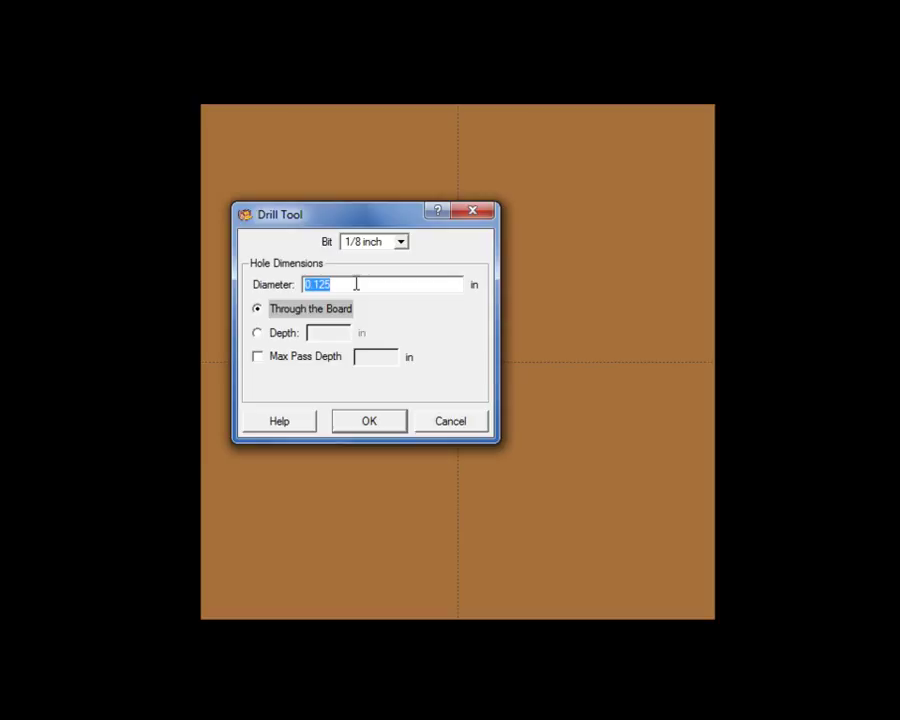
{"action": "type", "text": "4.5"}
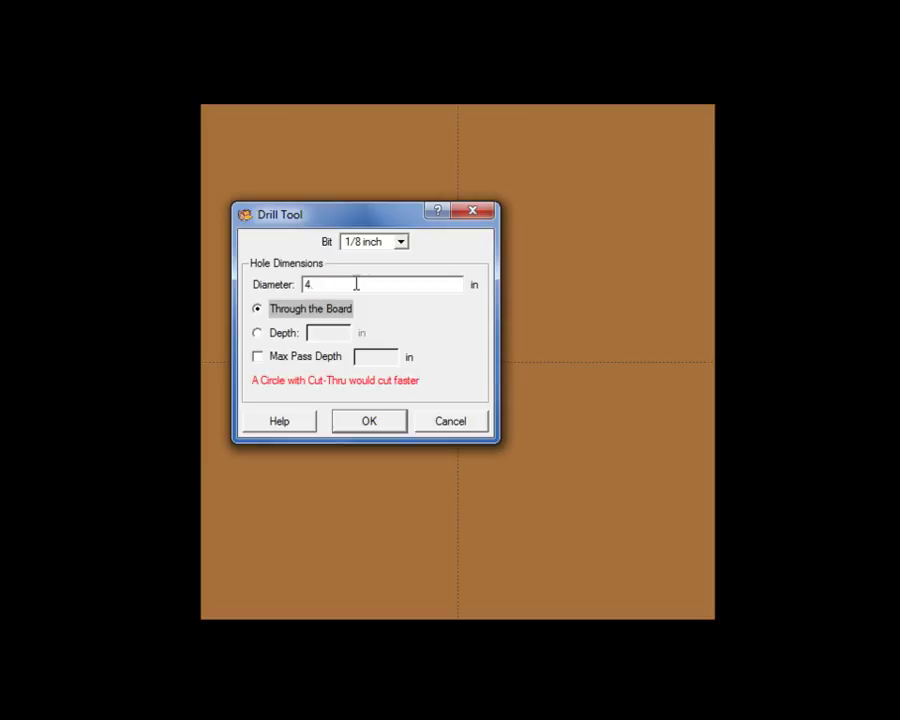
{"action": "left_click", "coordinate": [259, 335]}
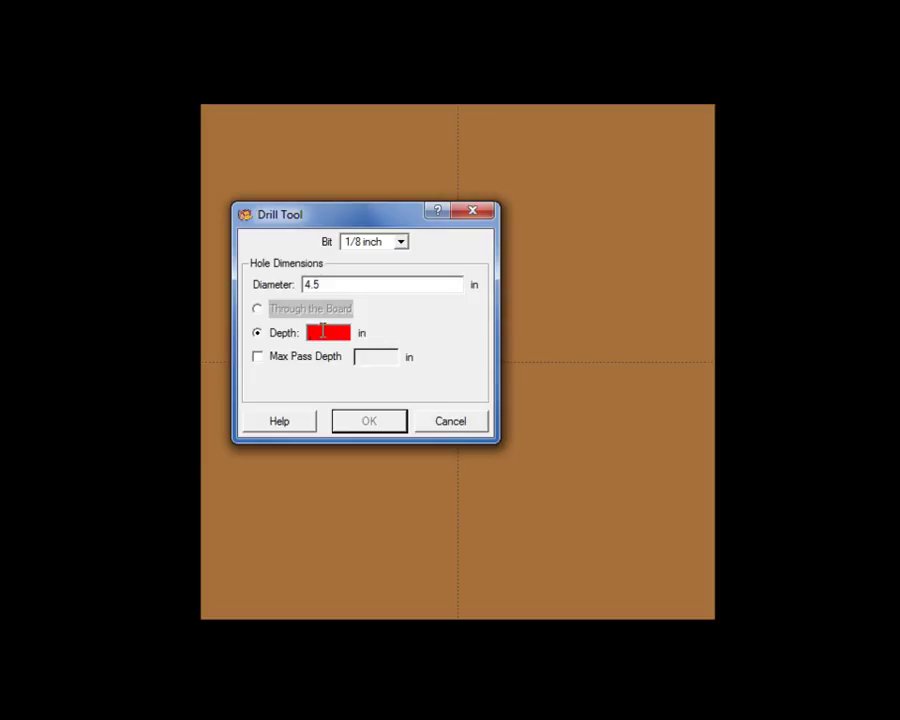
{"action": "left_click", "coordinate": [322, 332]}
{"action": "type", "text": ".5"}
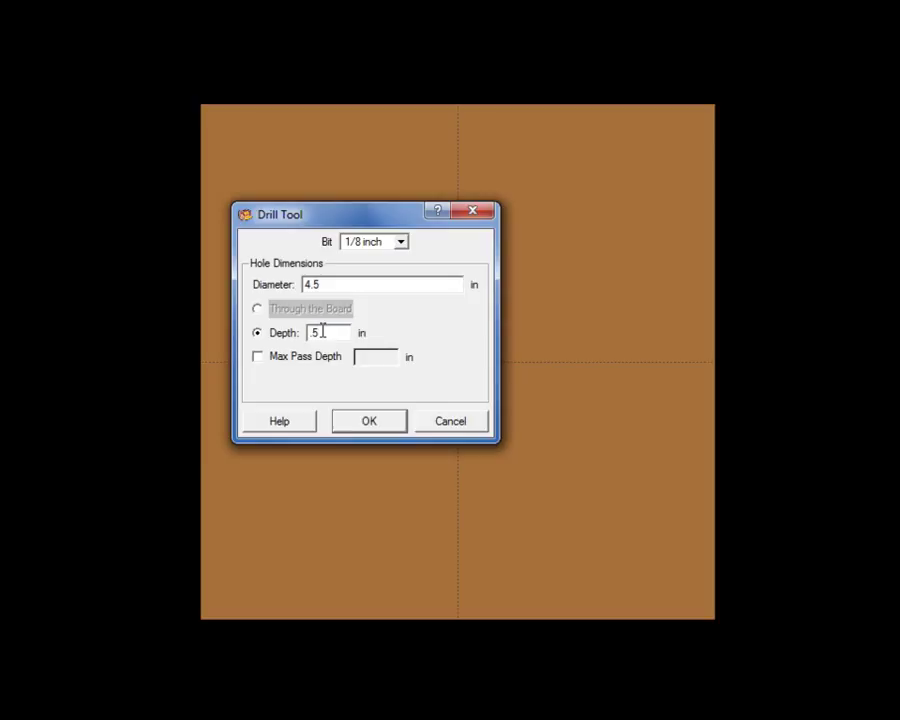
{"action": "left_click", "coordinate": [258, 357]}
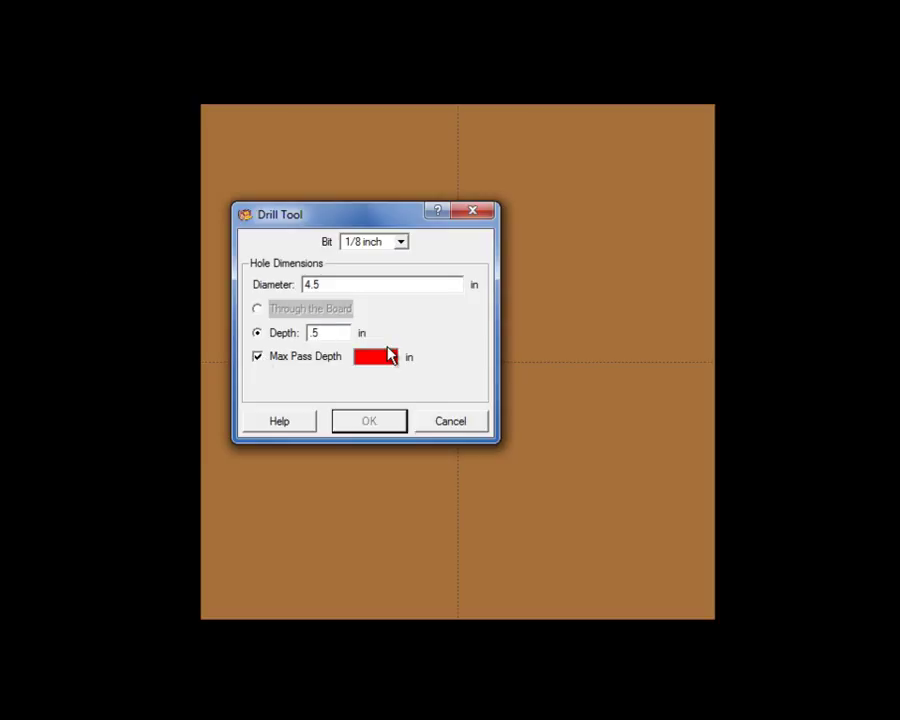
{"action": "left_click", "coordinate": [390, 356]}
{"action": "type", "text": ".5"}
{"action": "key", "text": "BackSpace"}
{"action": "key", "text": "BackSpace"}
{"action": "type", "text": ".2"}
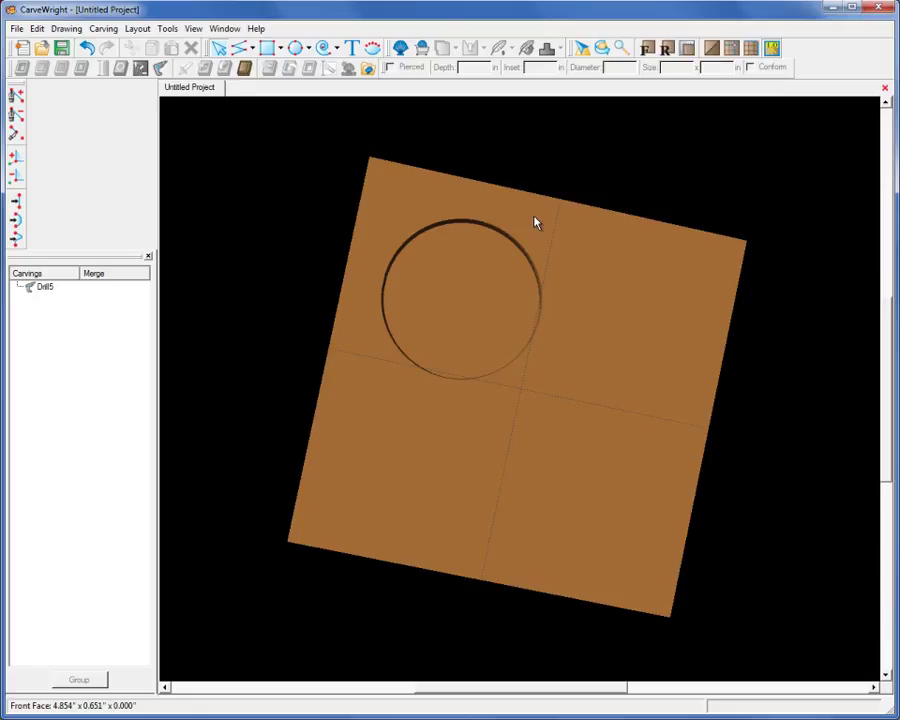
Centre Drill5 both ways on the board, then return to the front view.
{"action": "left_click", "coordinate": [457, 248]}
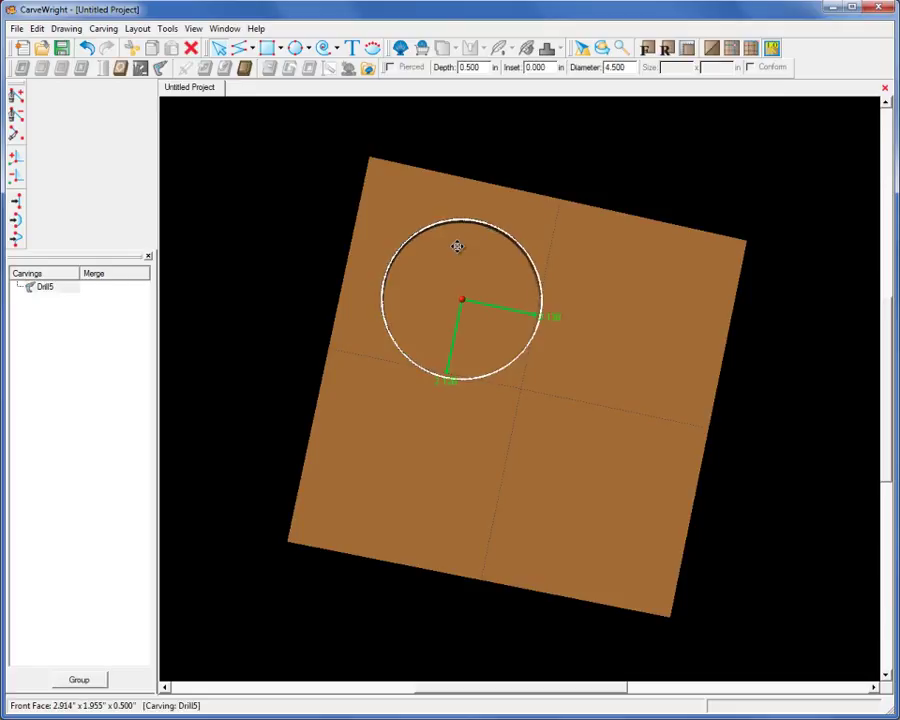
{"action": "right_click_drag", "start_coordinate": [456, 247], "coordinate": [470, 254]}
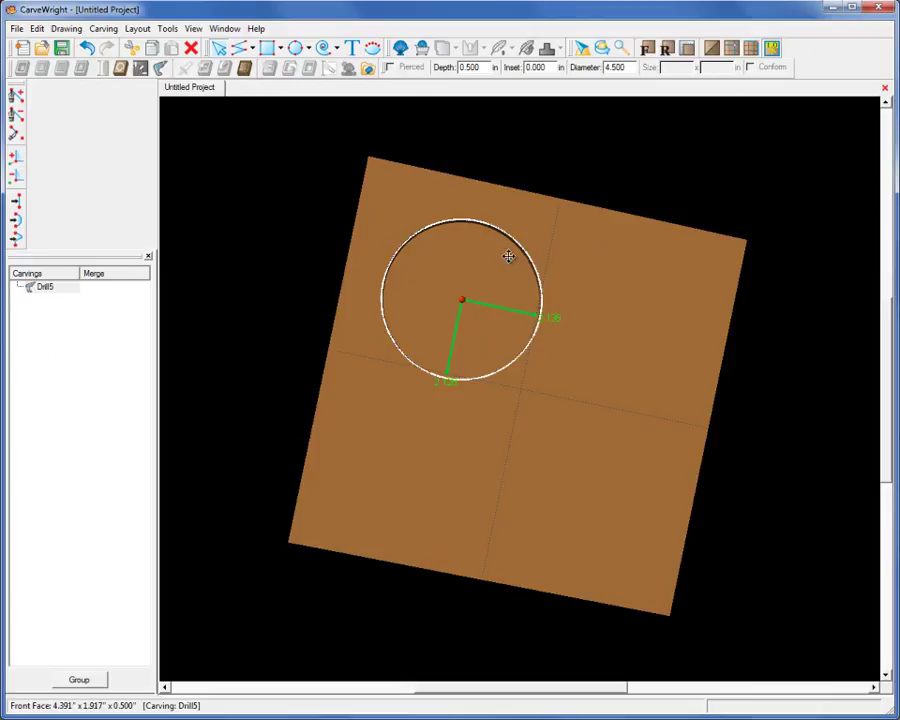
{"action": "right_click_drag", "start_coordinate": [526, 259], "coordinate": [591, 281]}
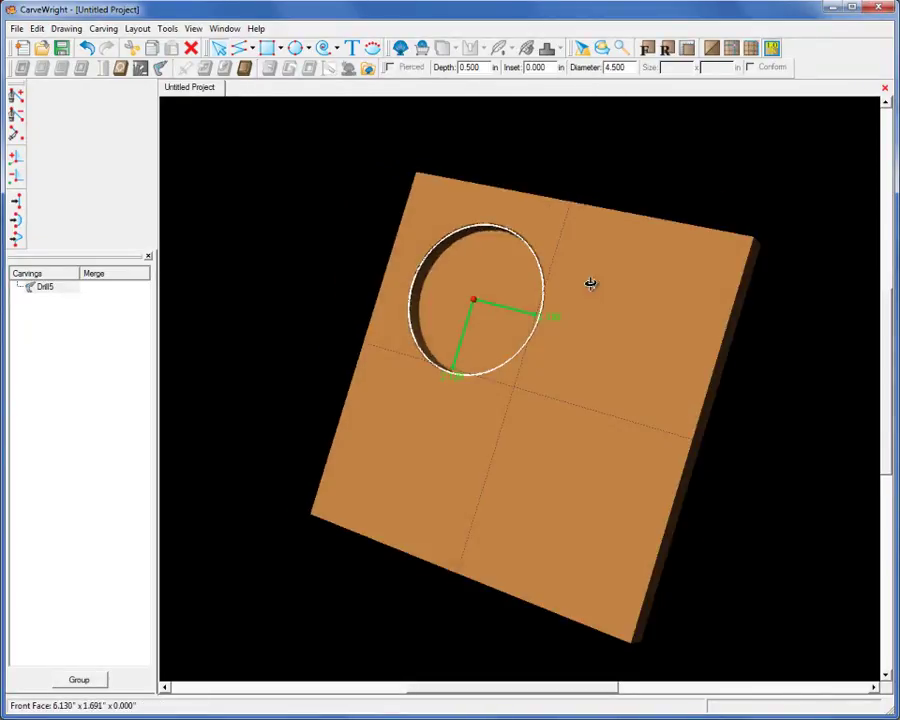
{"action": "right_click", "coordinate": [503, 254]}
{"action": "mouse_move", "coordinate": [560, 263]}
{"action": "left_click", "coordinate": [651, 301]}
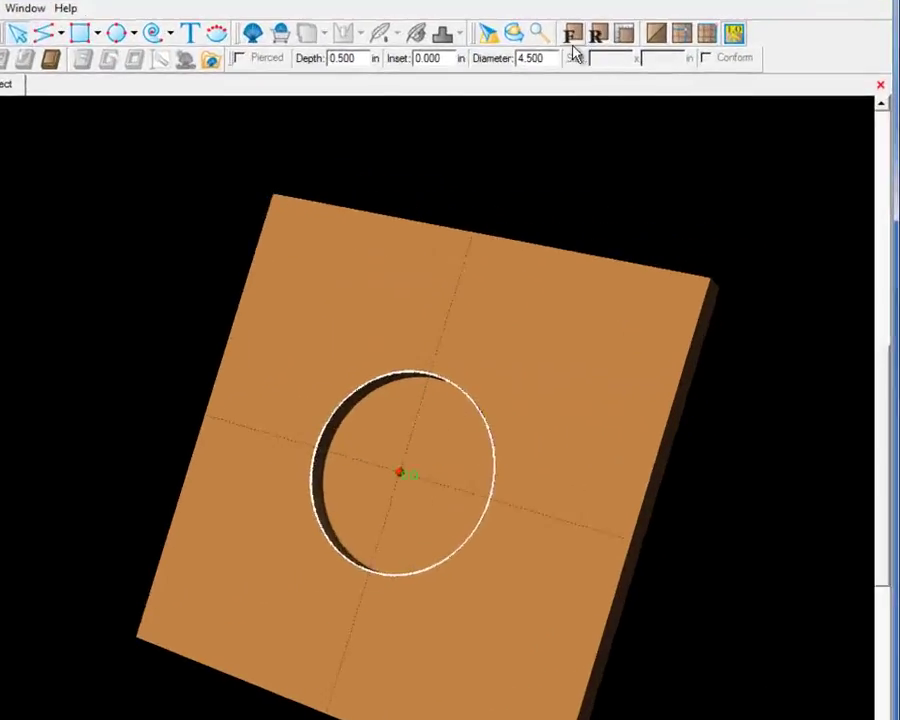
{"action": "left_click", "coordinate": [647, 50]}
{"action": "left_click", "coordinate": [438, 380]}
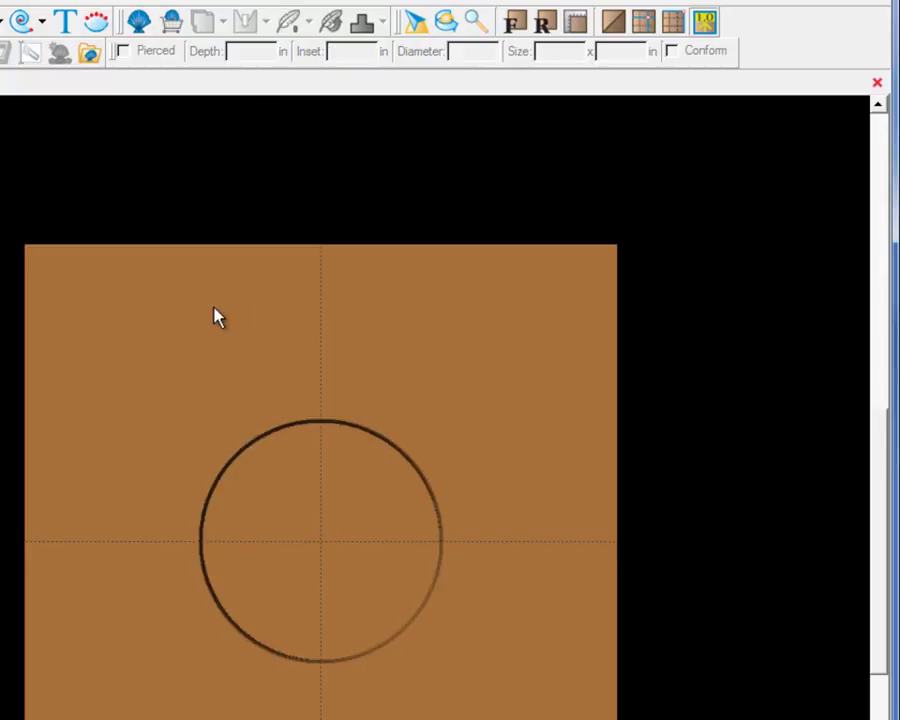
{"action": "left_click", "coordinate": [333, 460]}
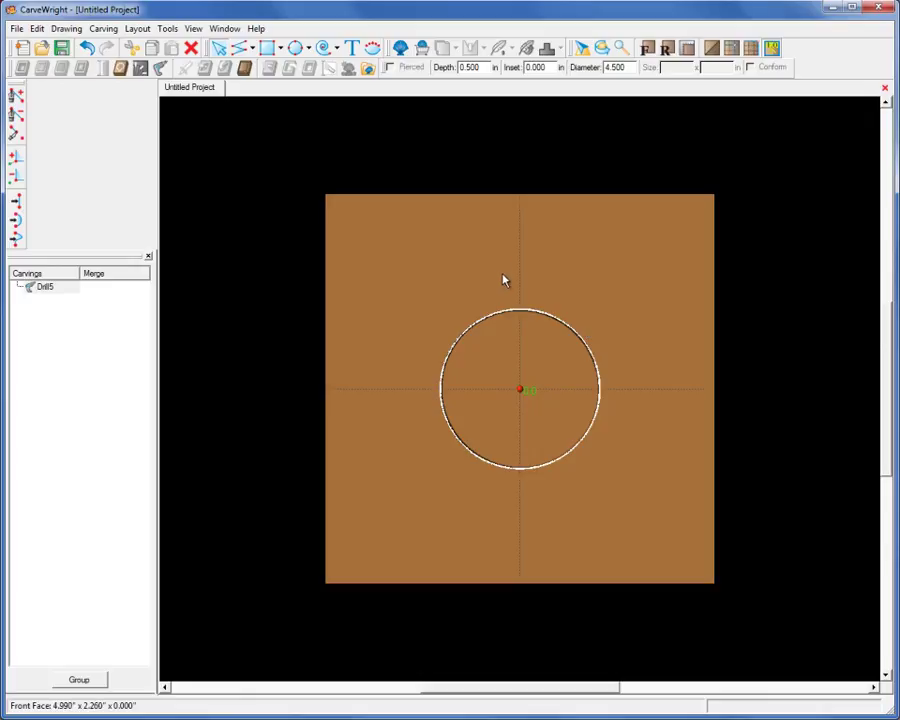
Draw Circle5, size it to 5 in, and centre it both ways on the board.
{"action": "left_click", "coordinate": [295, 47]}
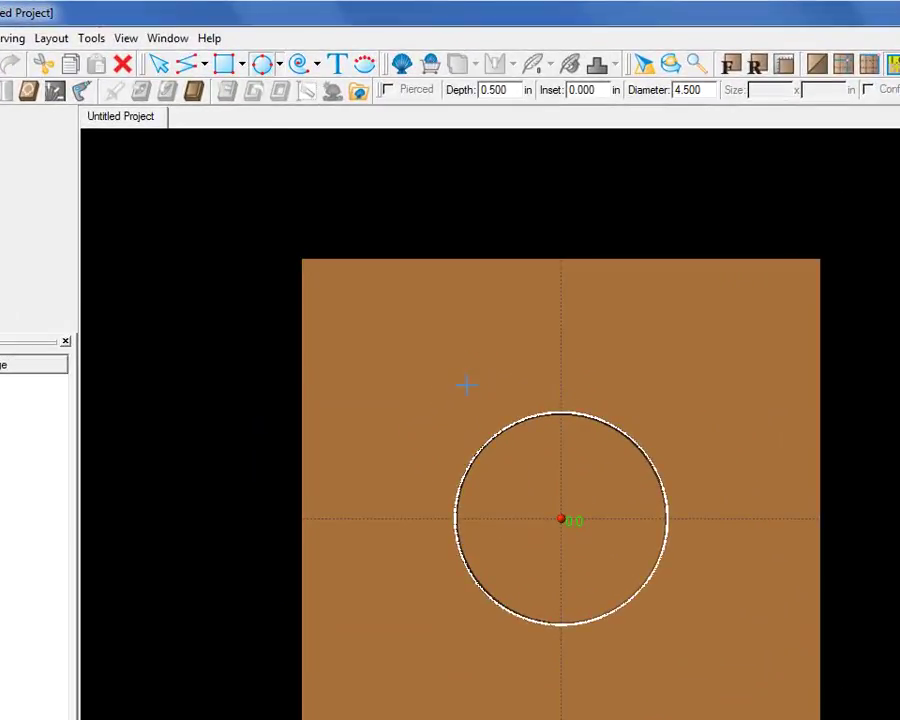
{"action": "left_click_drag", "start_coordinate": [466, 384], "coordinate": [548, 474]}
{"action": "double_click", "coordinate": [775, 90]}
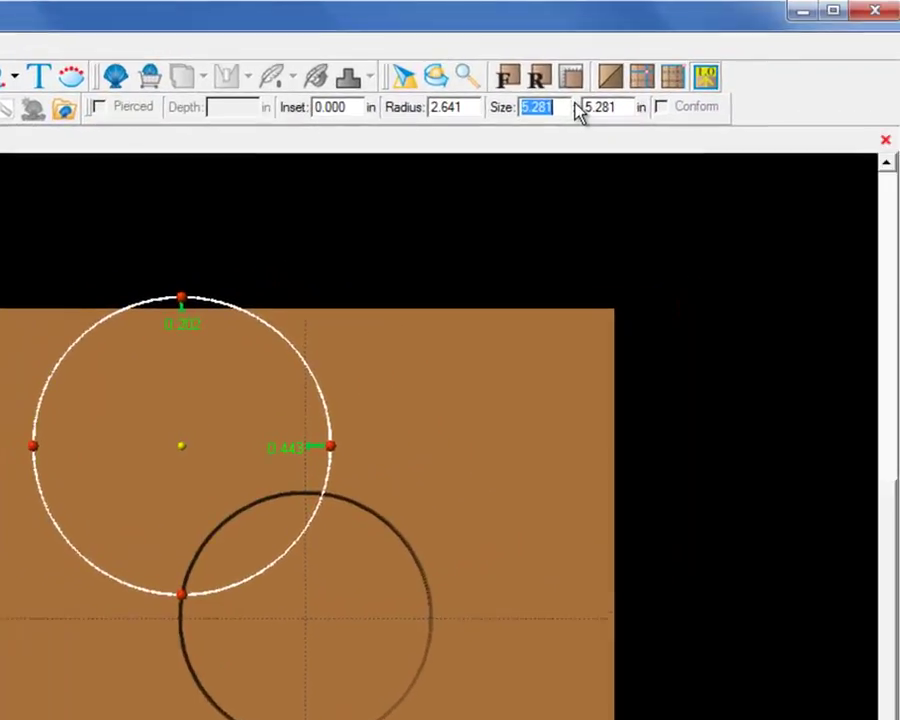
{"action": "type", "text": "5"}
{"action": "key", "text": "Return"}
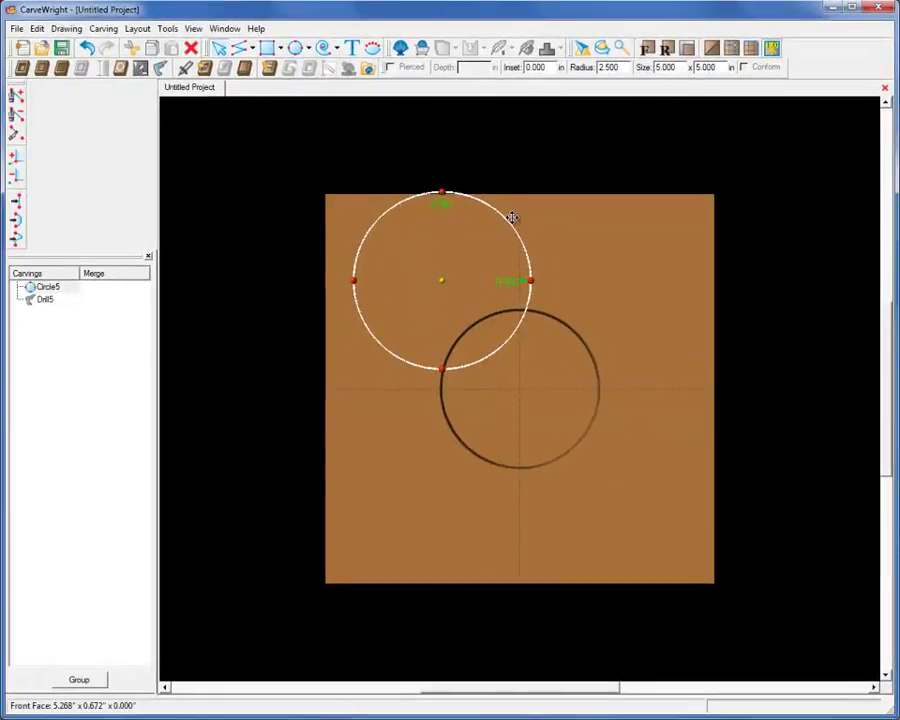
{"action": "right_click", "coordinate": [281, 350]}
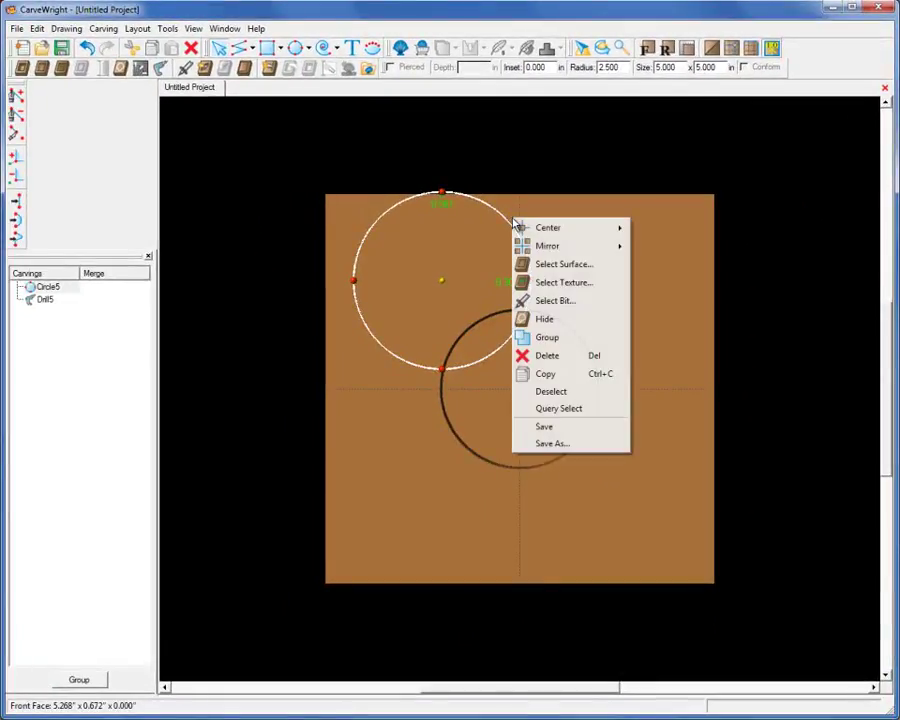
{"action": "mouse_move", "coordinate": [584, 231]}
{"action": "left_click", "coordinate": [666, 266]}
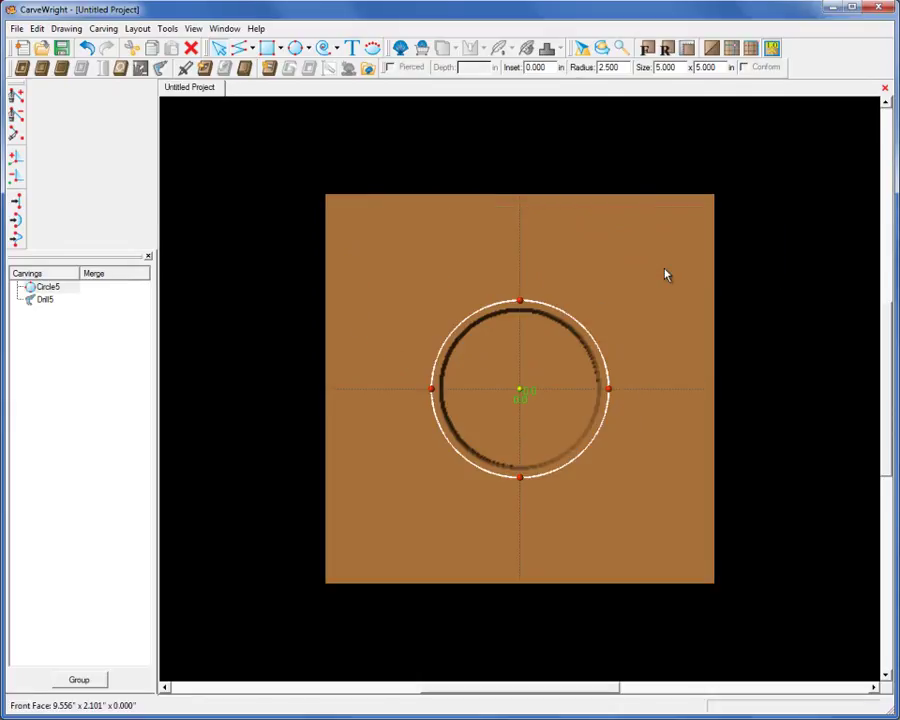
Make Circle5 a flipped cut-out: minimum 4 tabs, 2 Tabs/Foot, maximum pass depth 3.
{"action": "left_click", "coordinate": [275, 70]}
{"action": "left_click", "coordinate": [470, 305]}
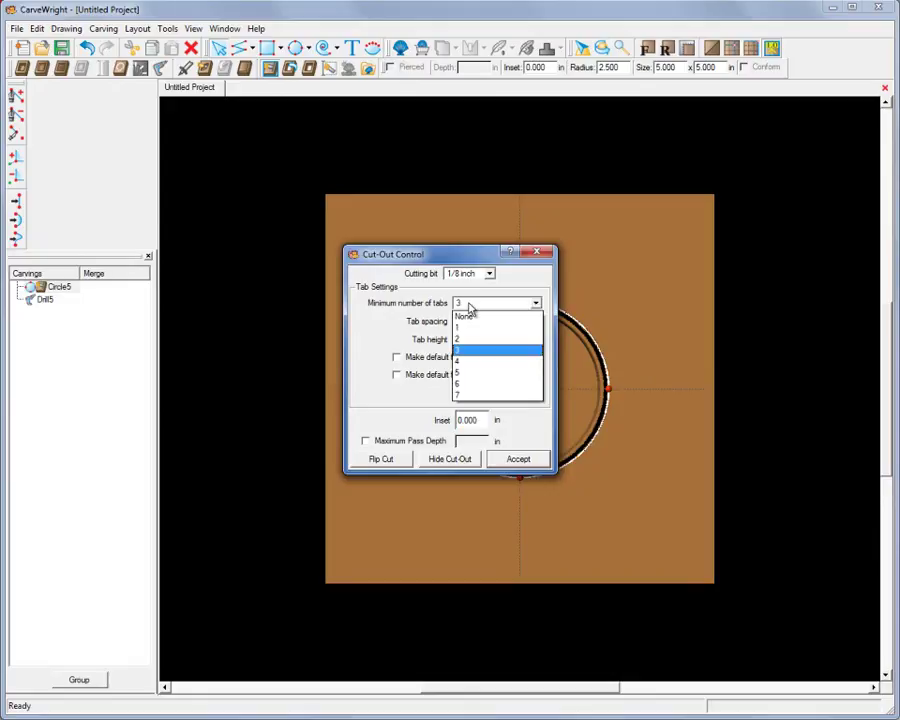
{"action": "left_click", "coordinate": [490, 361]}
{"action": "key", "text": "Tab"}
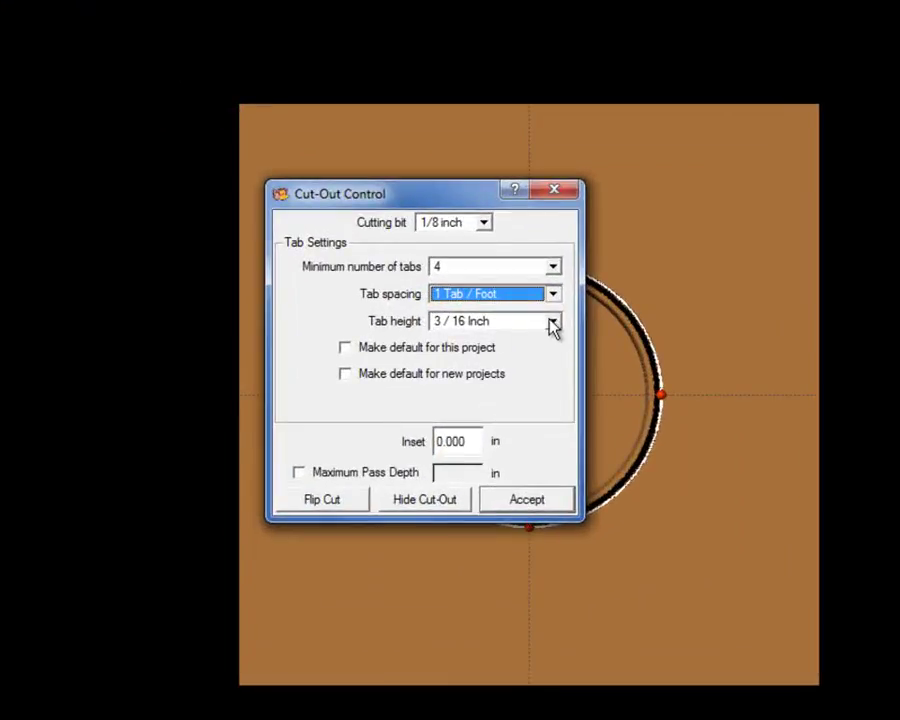
{"action": "left_click", "coordinate": [555, 296]}
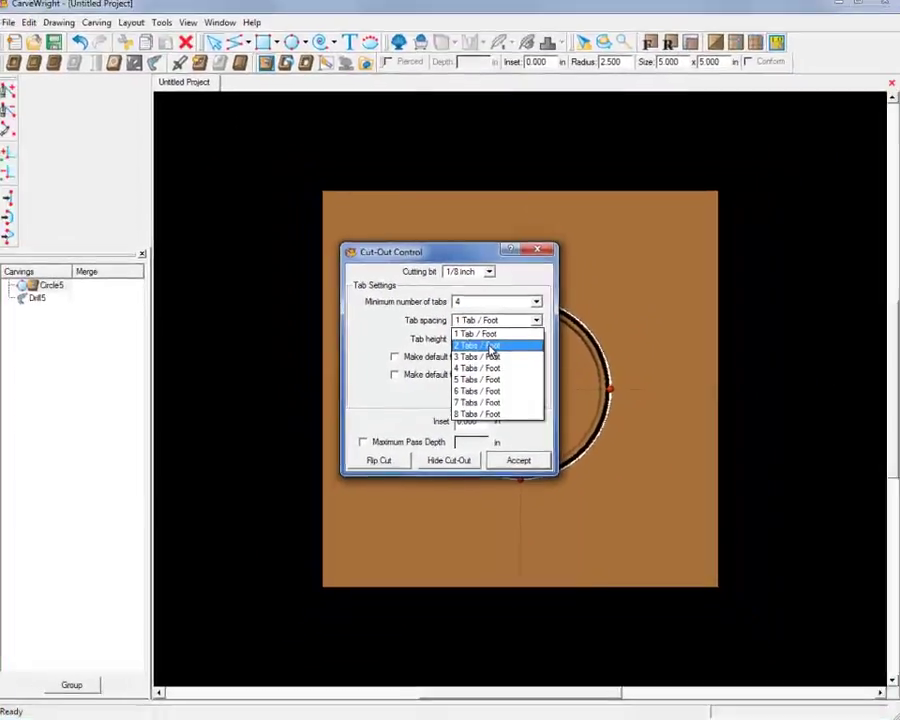
{"action": "left_click", "coordinate": [470, 333]}
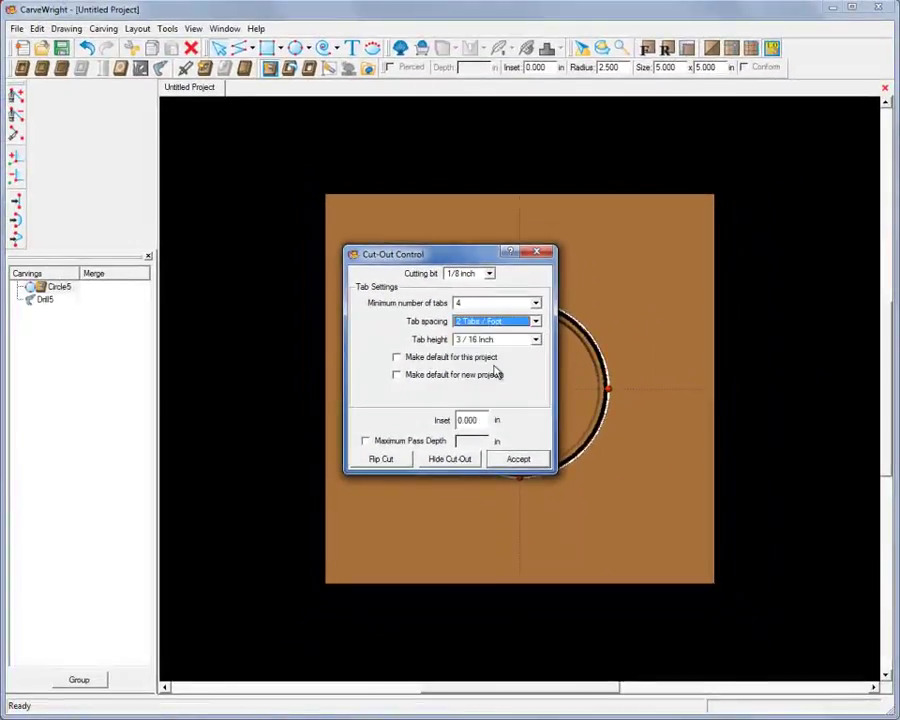
{"action": "left_click", "coordinate": [366, 441]}
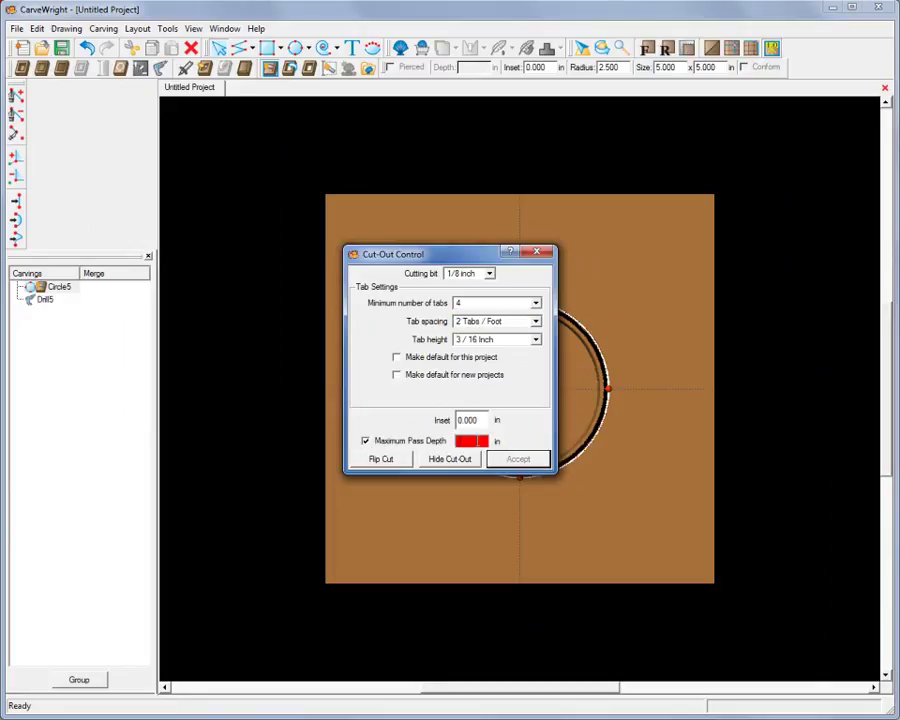
{"action": "left_click", "coordinate": [477, 441]}
{"action": "type", "text": "3"}
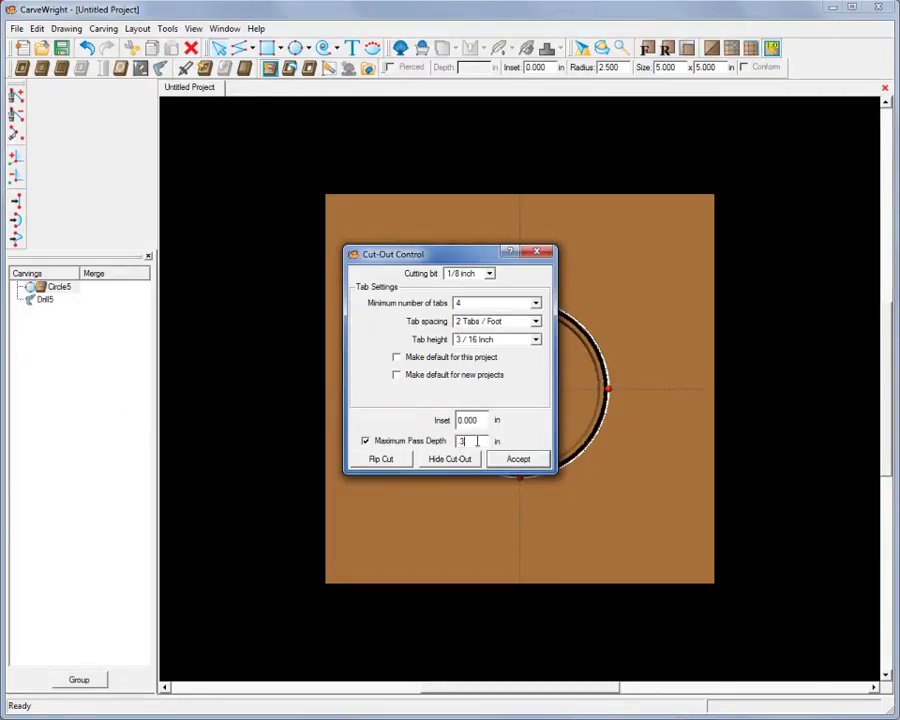
{"action": "left_click", "coordinate": [396, 459]}
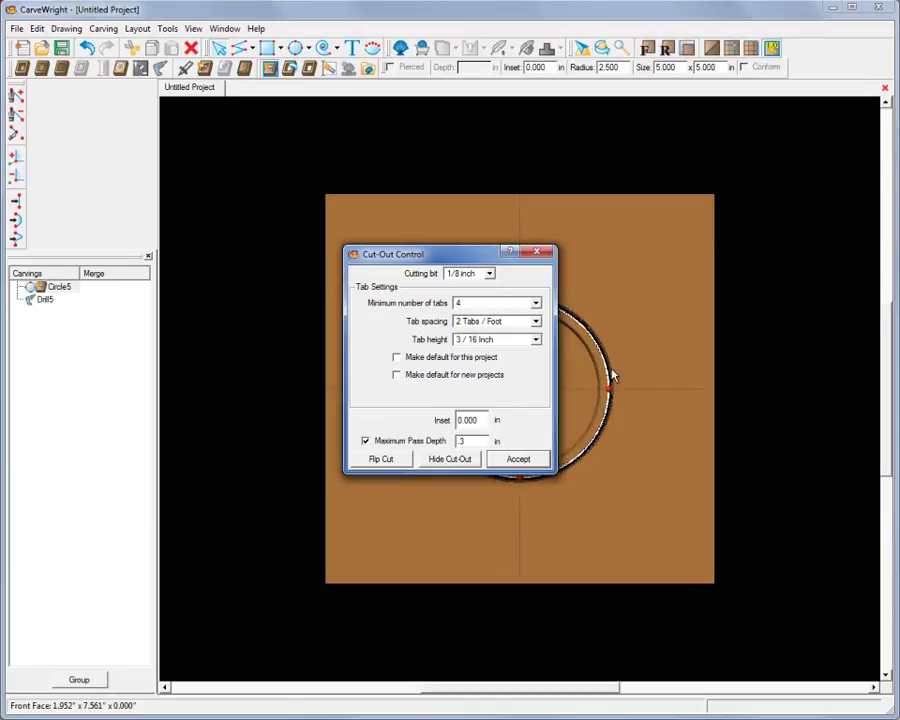
{"action": "left_click", "coordinate": [518, 460]}
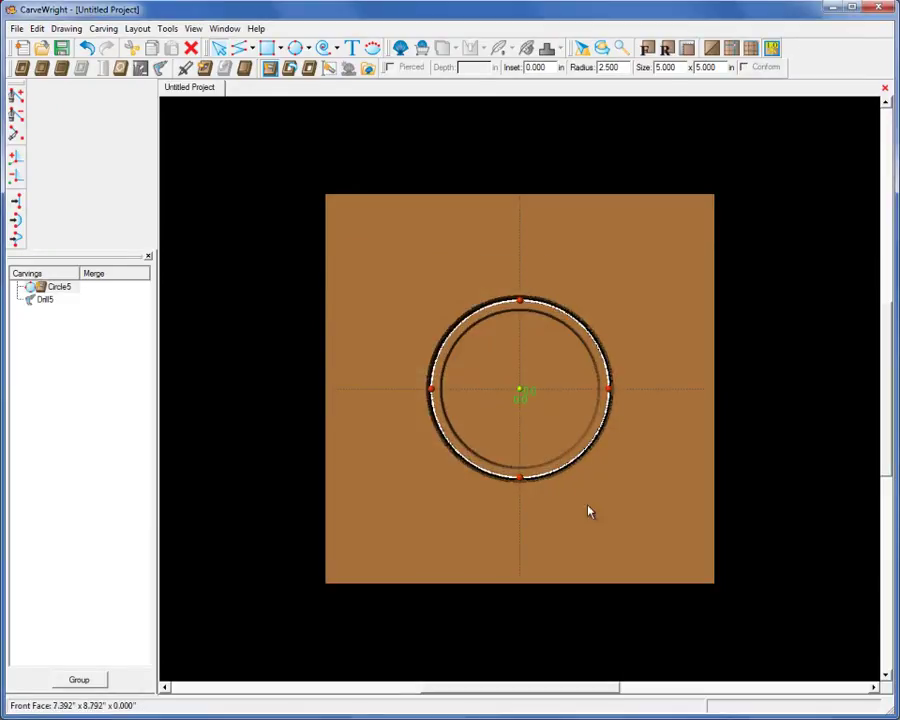
Select both circles of the ring and centre them on the board.
{"action": "left_click", "coordinate": [625, 532]}
{"action": "right_click_drag", "start_coordinate": [634, 542], "coordinate": [625, 336]}
{"action": "right_click_drag", "start_coordinate": [575, 307], "coordinate": [580, 410]}
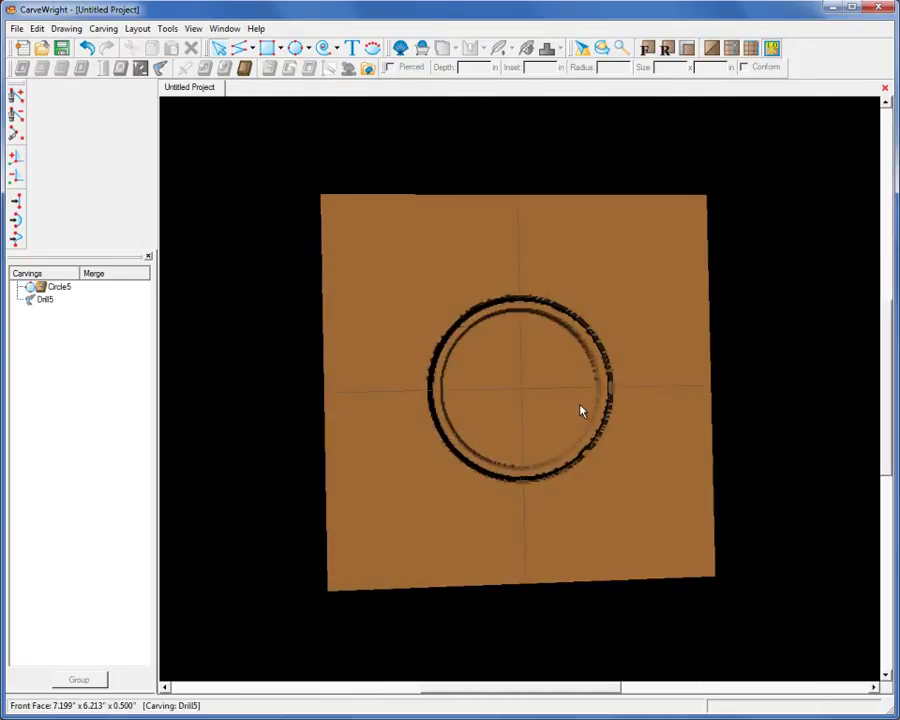
{"action": "left_click_drag", "start_coordinate": [413, 277], "coordinate": [673, 536]}
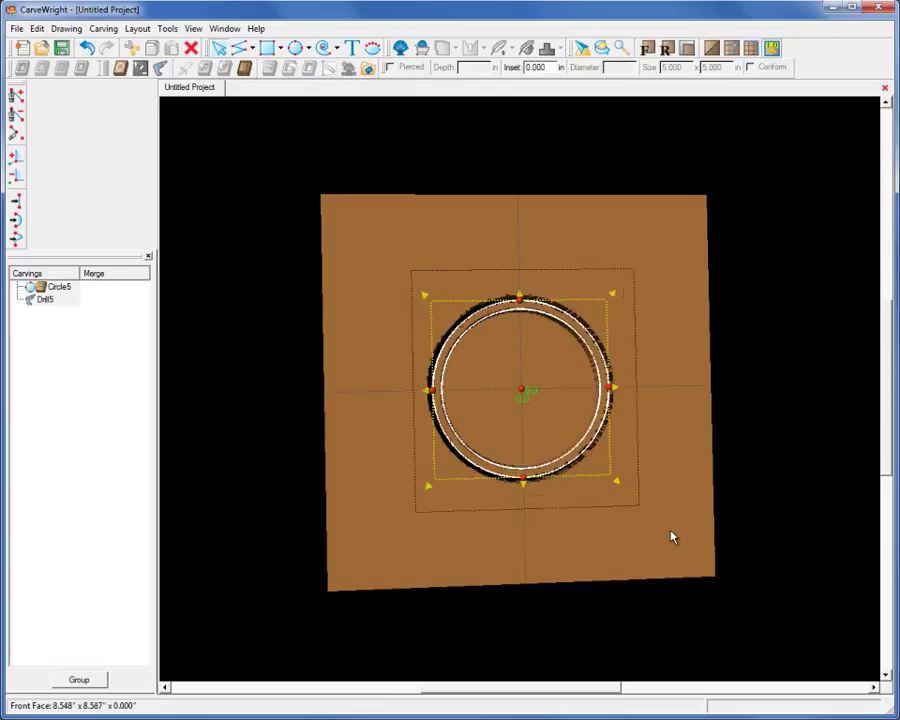
{"action": "right_click", "coordinate": [599, 427]}
{"action": "mouse_move", "coordinate": [502, 282]}
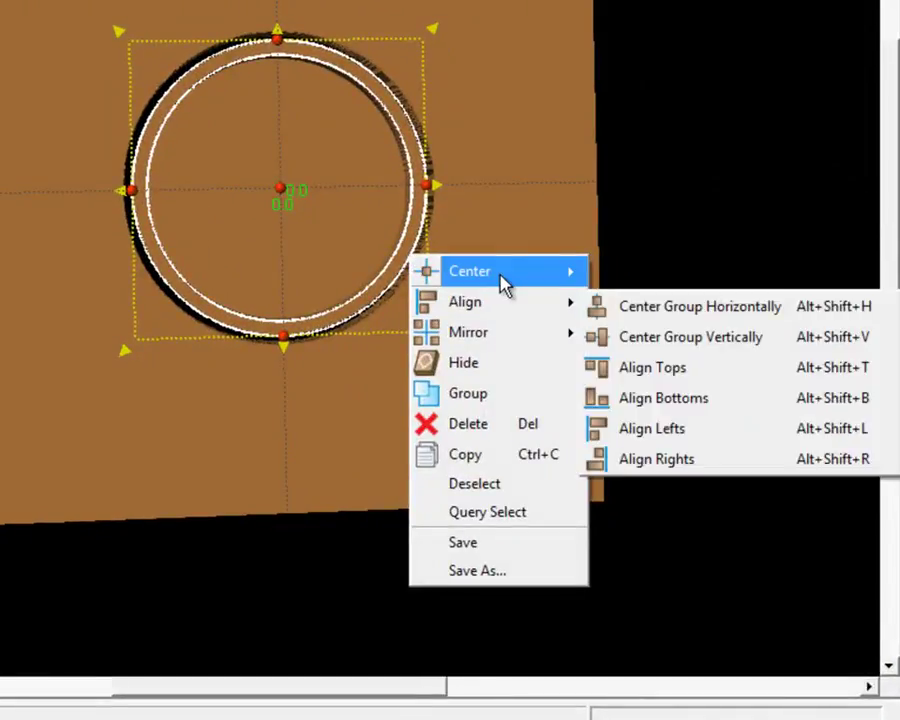
{"action": "left_click", "coordinate": [640, 340]}
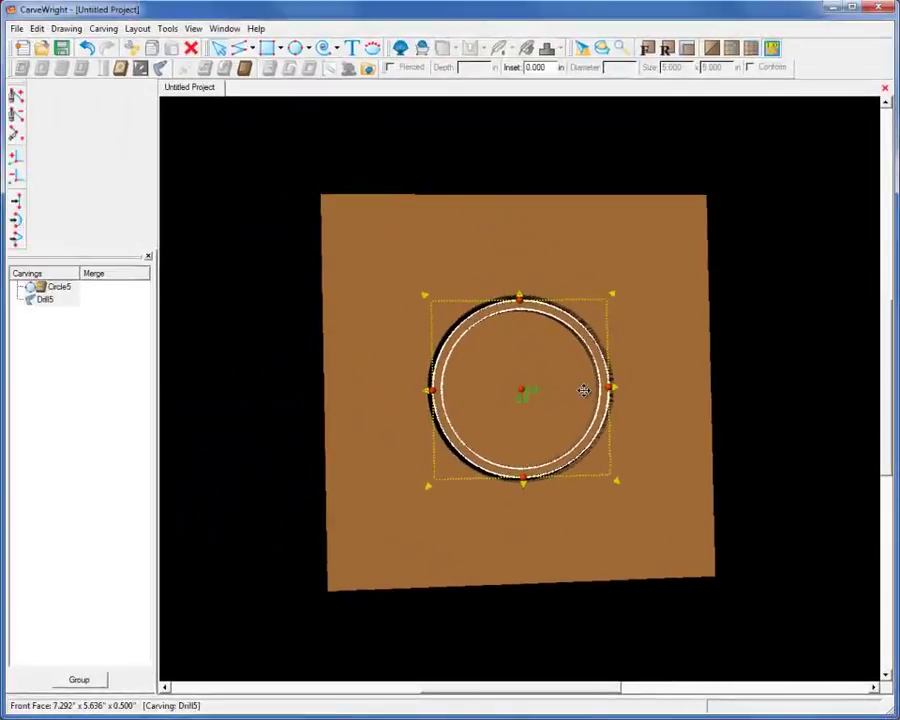
Move the ring up-left off centre, then copy and paste a duplicate of it.
{"action": "left_click_drag", "start_coordinate": [493, 297], "coordinate": [386, 199]}
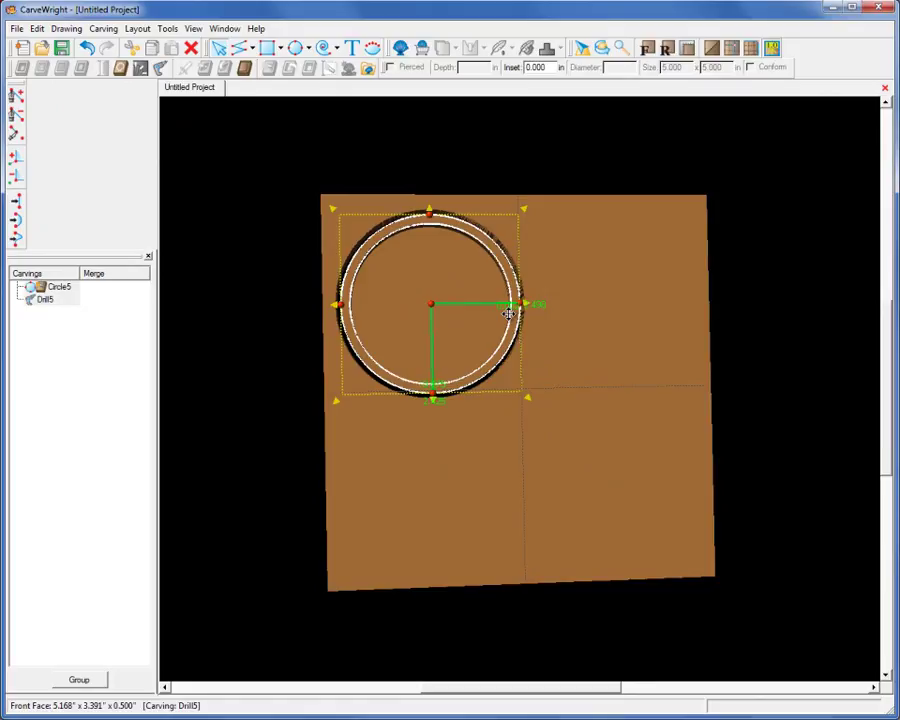
{"action": "left_click", "coordinate": [42, 30]}
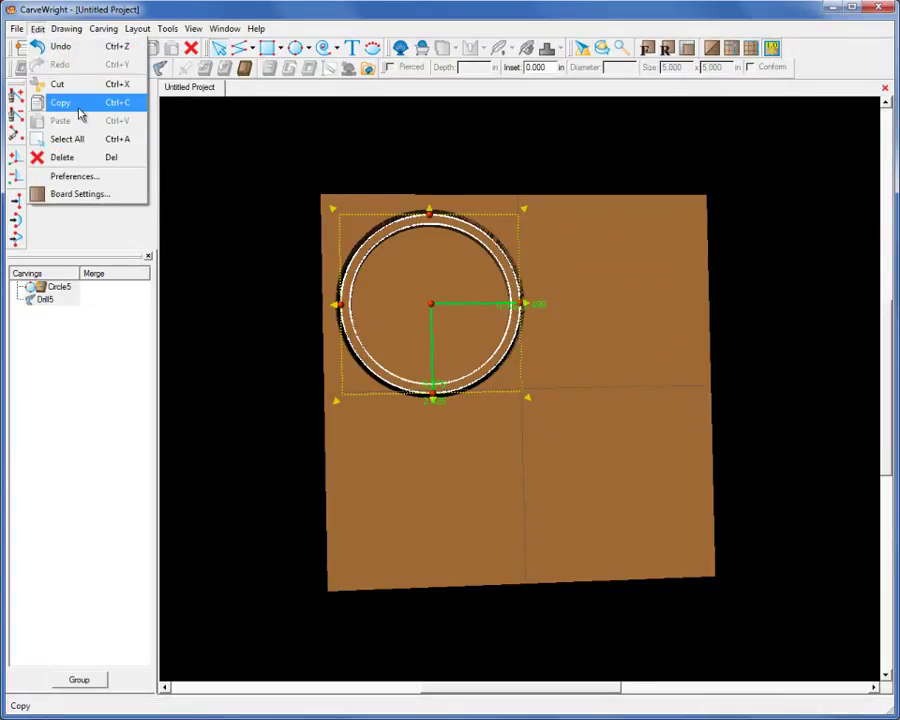
{"action": "left_click", "coordinate": [60, 100]}
{"action": "left_click", "coordinate": [36, 28]}
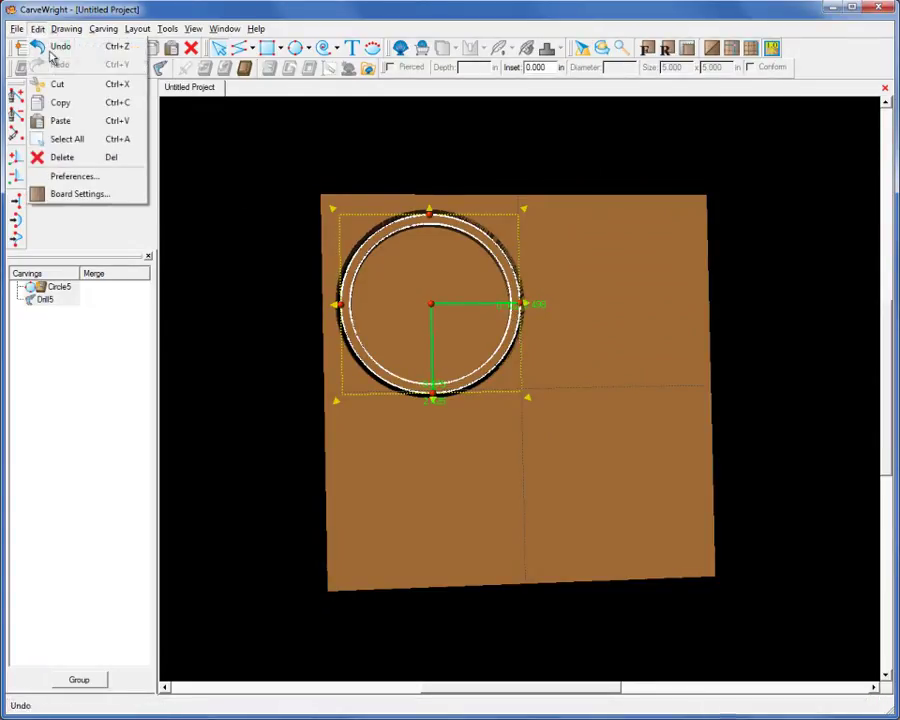
{"action": "left_click", "coordinate": [58, 119]}
Drag the pasted ring pocket to the board's lower right.
{"action": "left_click_drag", "start_coordinate": [427, 283], "coordinate": [581, 431]}
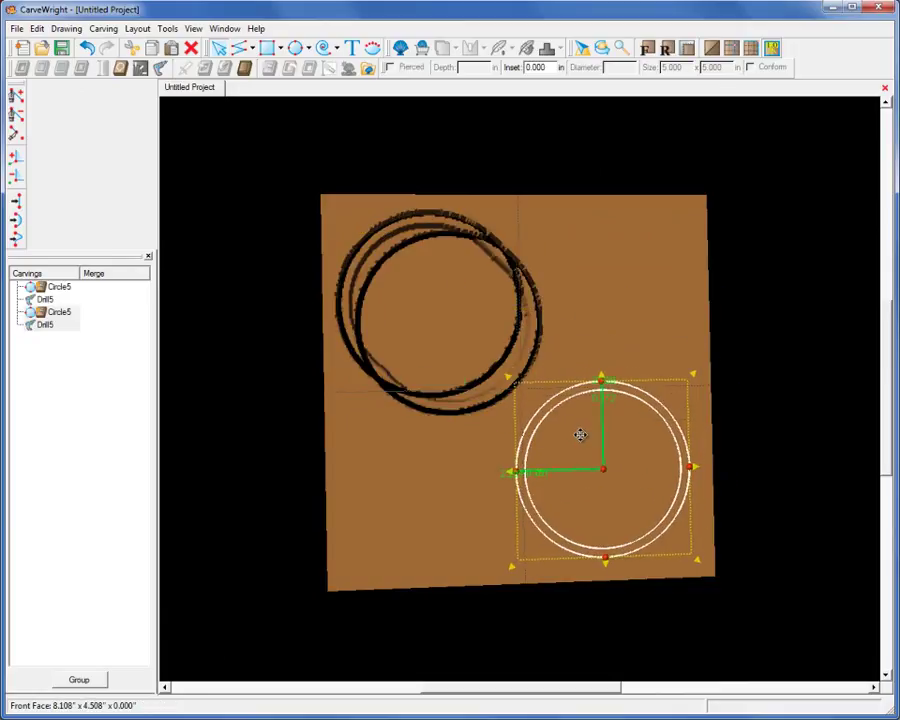
{"action": "left_click", "coordinate": [603, 327]}
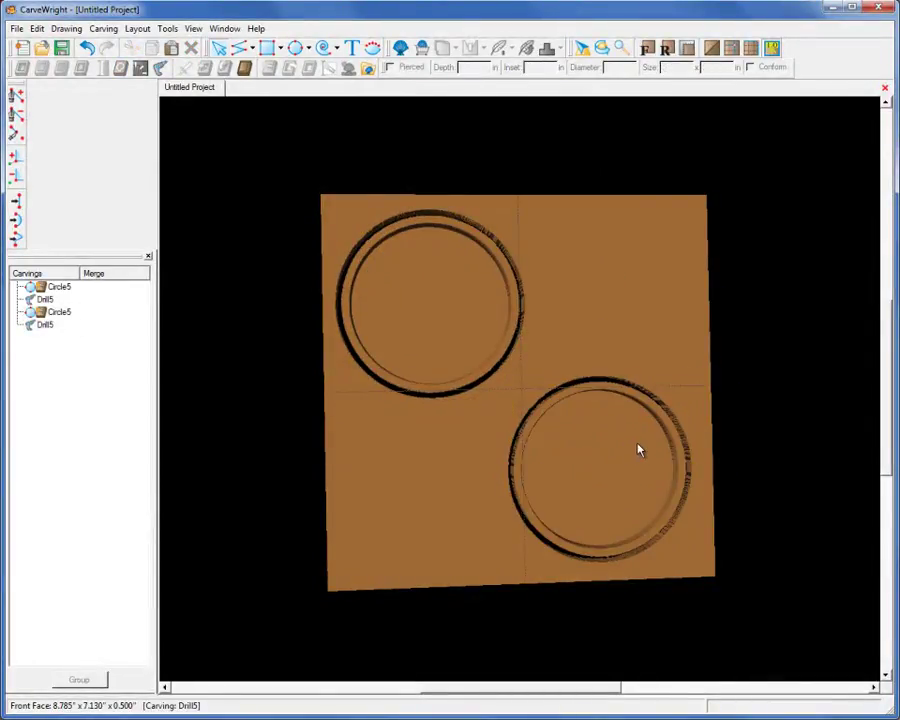
{"action": "right_click_drag", "start_coordinate": [703, 315], "coordinate": [607, 305]}
{"action": "right_click_drag", "start_coordinate": [609, 422], "coordinate": [410, 484]}
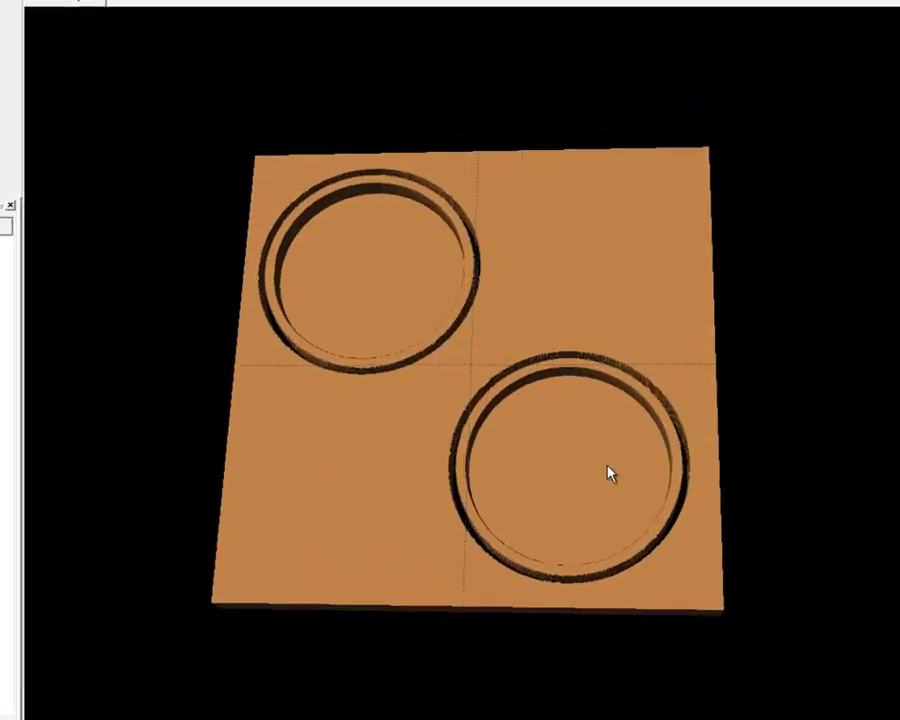
Draw a 4.5 in circle and centre it both ways on the board.
{"action": "left_click", "coordinate": [610, 474]}
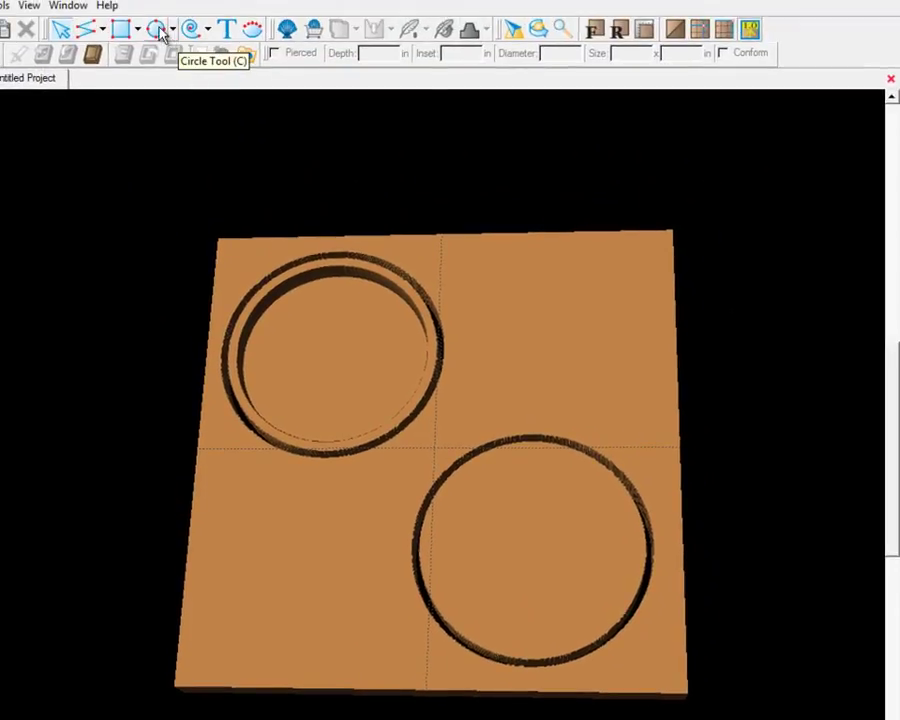
{"action": "left_click", "coordinate": [157, 27]}
{"action": "left_click_drag", "start_coordinate": [474, 408], "coordinate": [533, 505]}
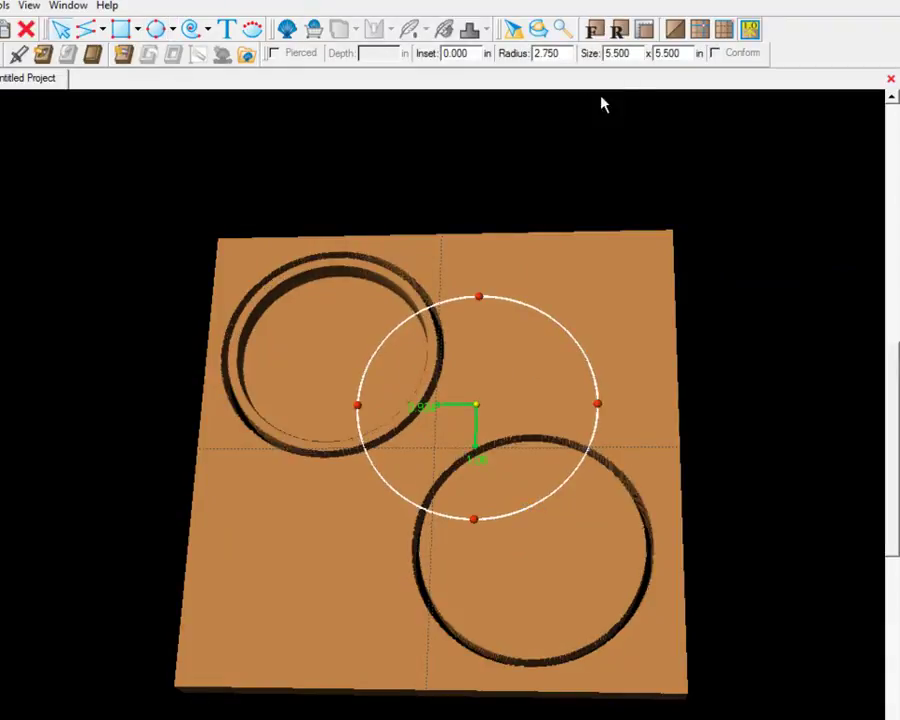
{"action": "double_click", "coordinate": [629, 53]}
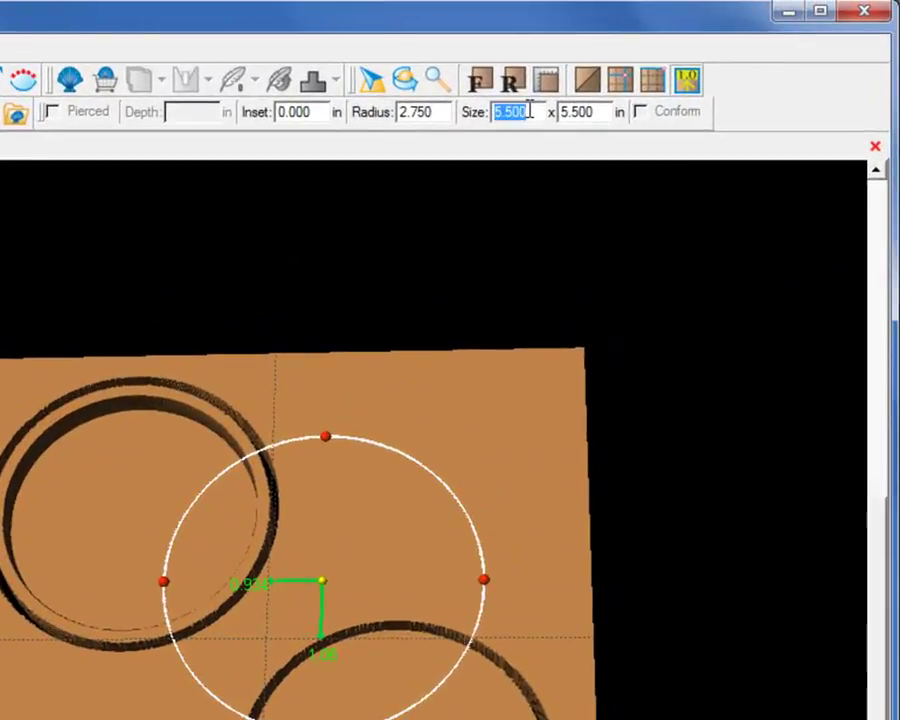
{"action": "type", "text": "4.5"}
{"action": "key", "text": "Return"}
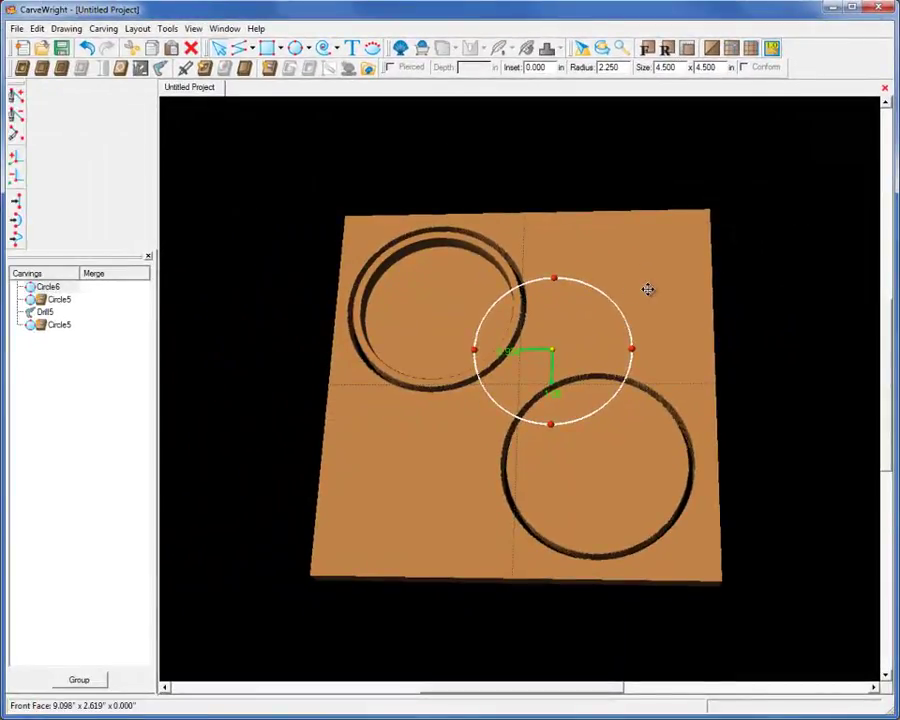
{"action": "right_click", "coordinate": [597, 292]}
{"action": "mouse_move", "coordinate": [633, 305]}
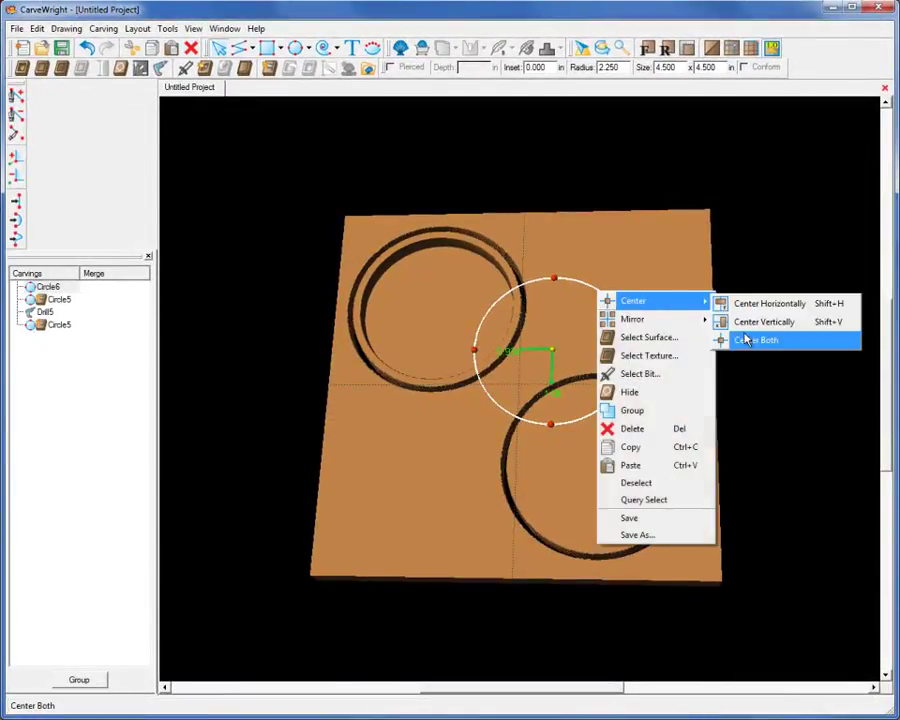
{"action": "left_click", "coordinate": [752, 342]}
Centre the lower 5 in circle both ways so the two circles are concentric.
{"action": "left_click", "coordinate": [651, 392]}
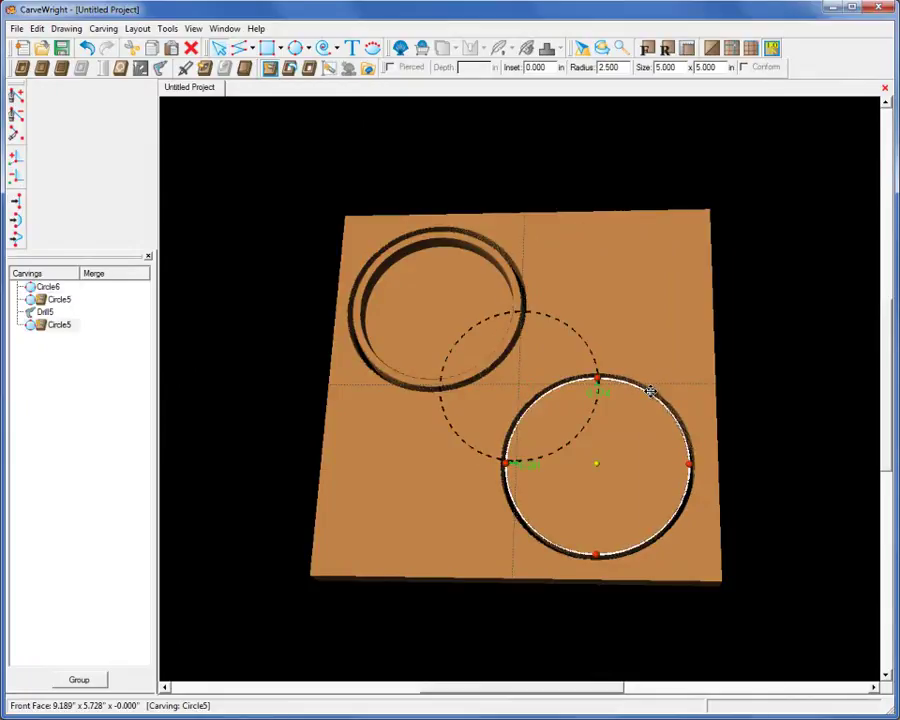
{"action": "right_click", "coordinate": [648, 387]}
{"action": "mouse_move", "coordinate": [701, 406]}
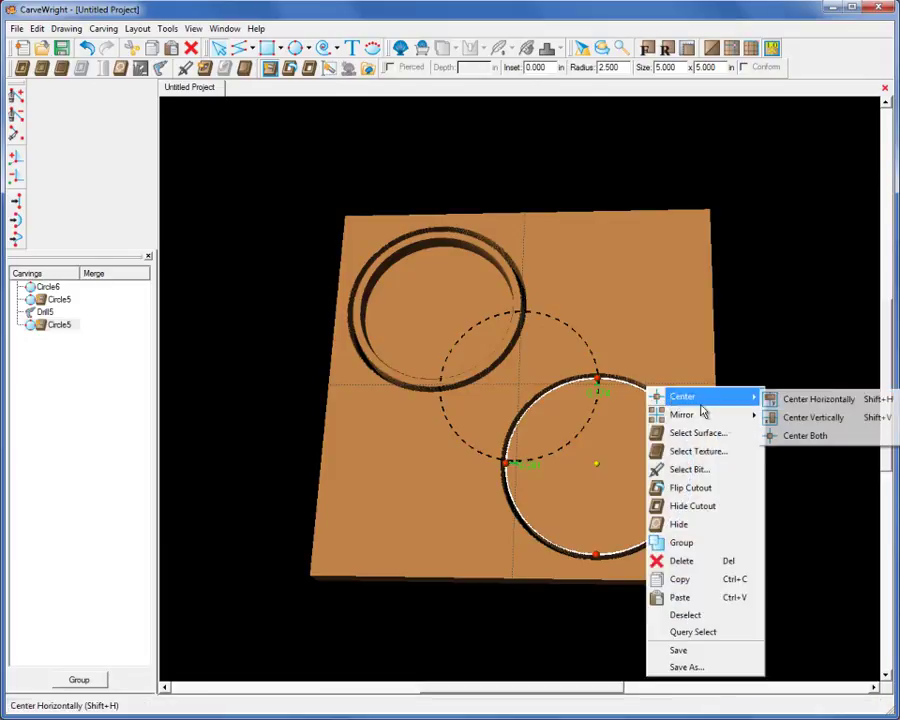
{"action": "left_click", "coordinate": [805, 435]}
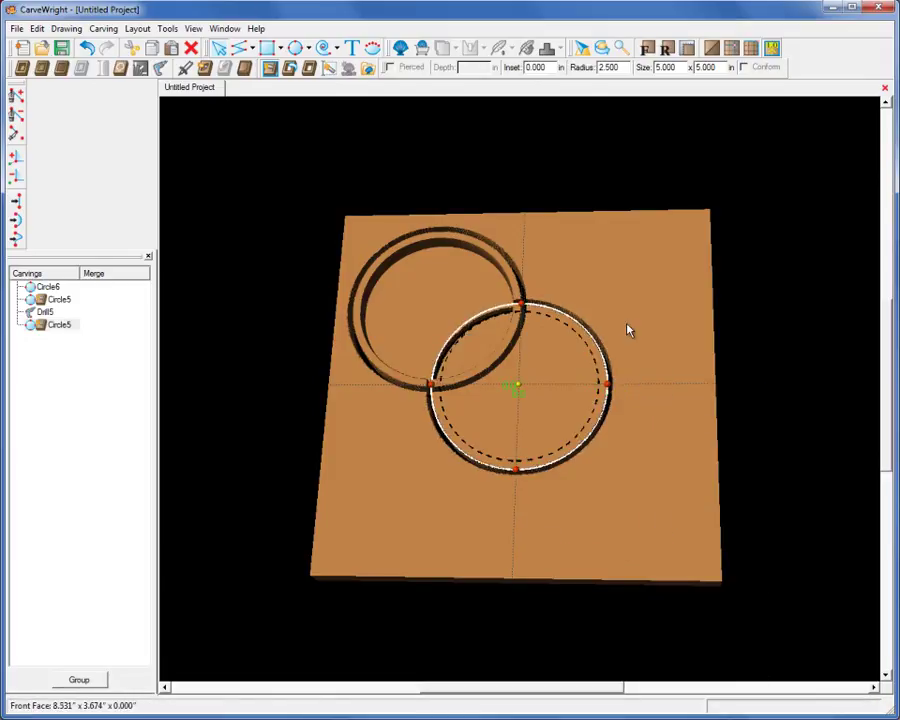
{"action": "right_click_drag", "start_coordinate": [628, 330], "coordinate": [598, 362]}
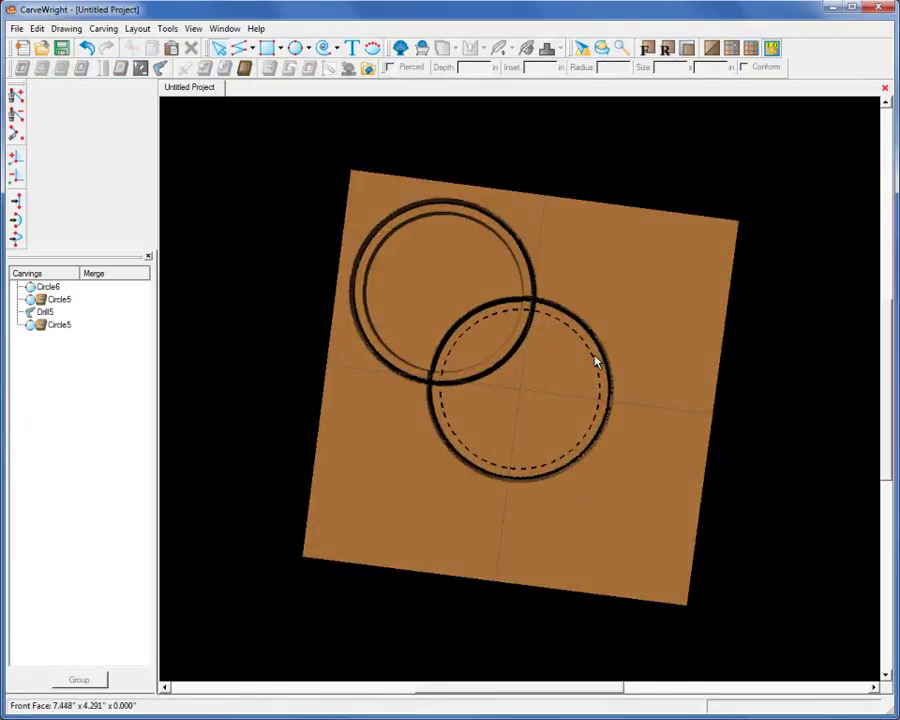
Turn the inner 4.5 in circle into a cut-out with minimum 4 tabs and a pass-depth limit.
{"action": "left_click", "coordinate": [595, 362]}
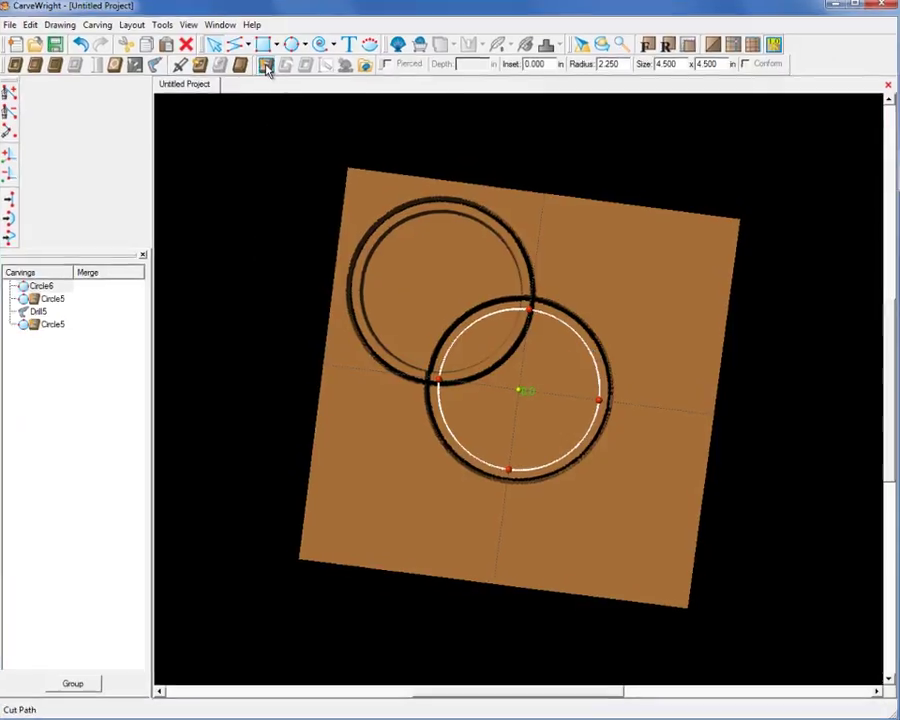
{"action": "left_click", "coordinate": [266, 65]}
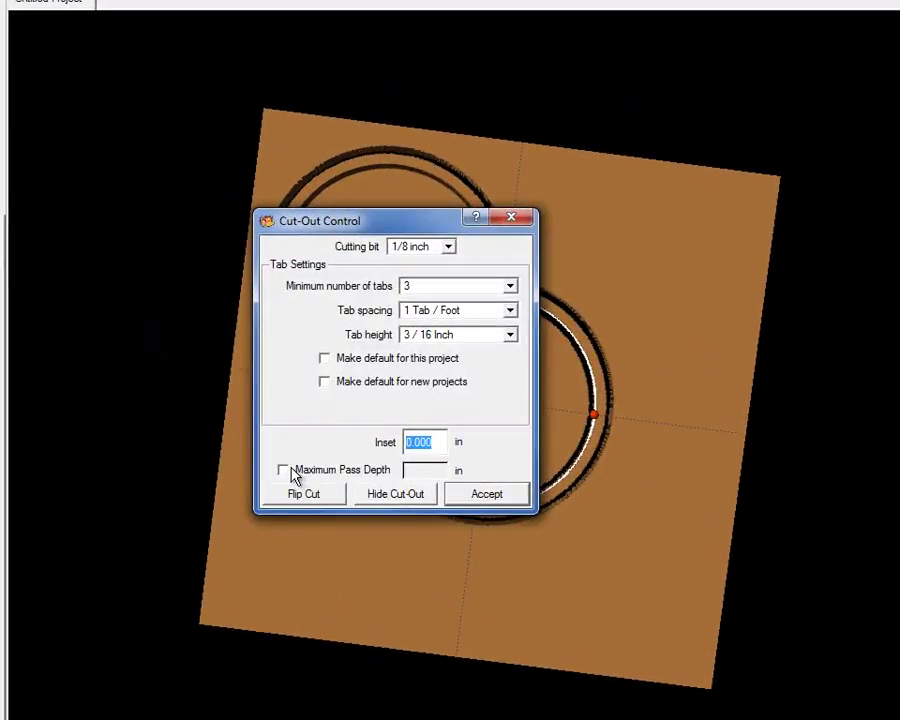
{"action": "left_click", "coordinate": [293, 477]}
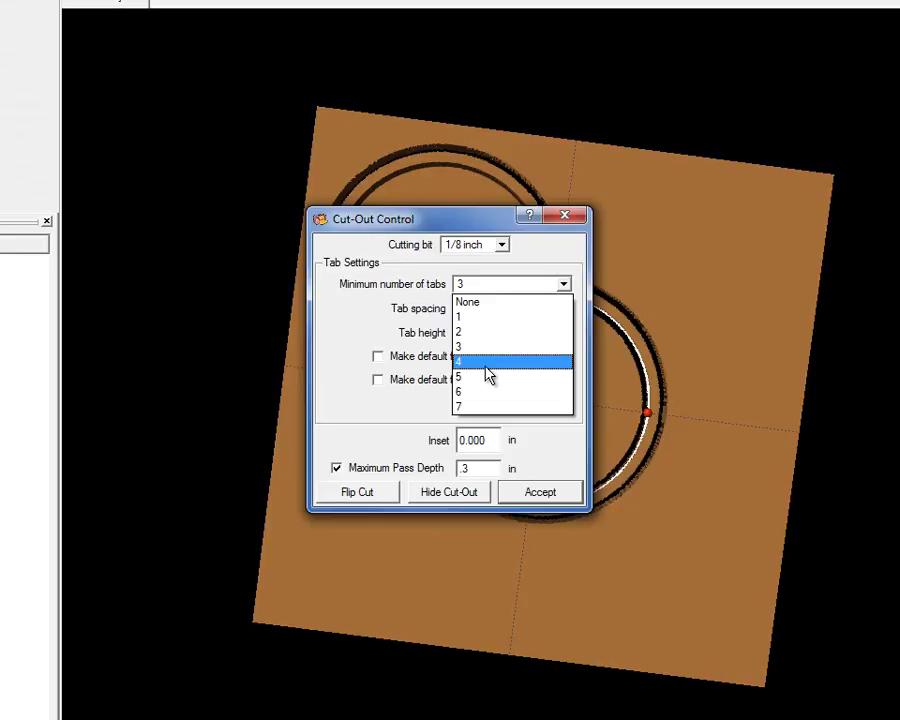
{"action": "left_click", "coordinate": [485, 364]}
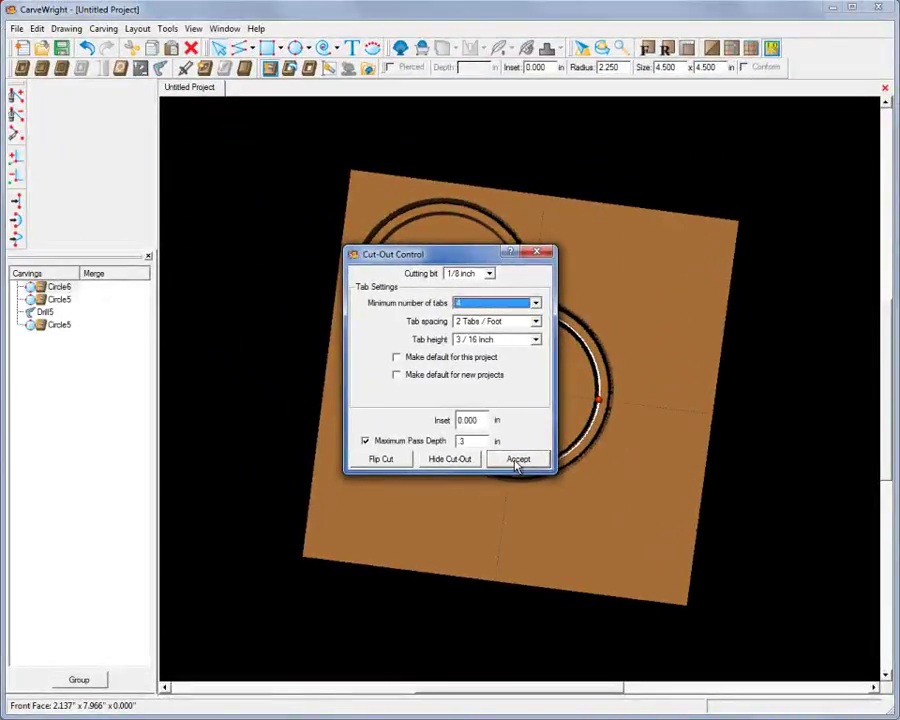
{"action": "left_click", "coordinate": [518, 460]}
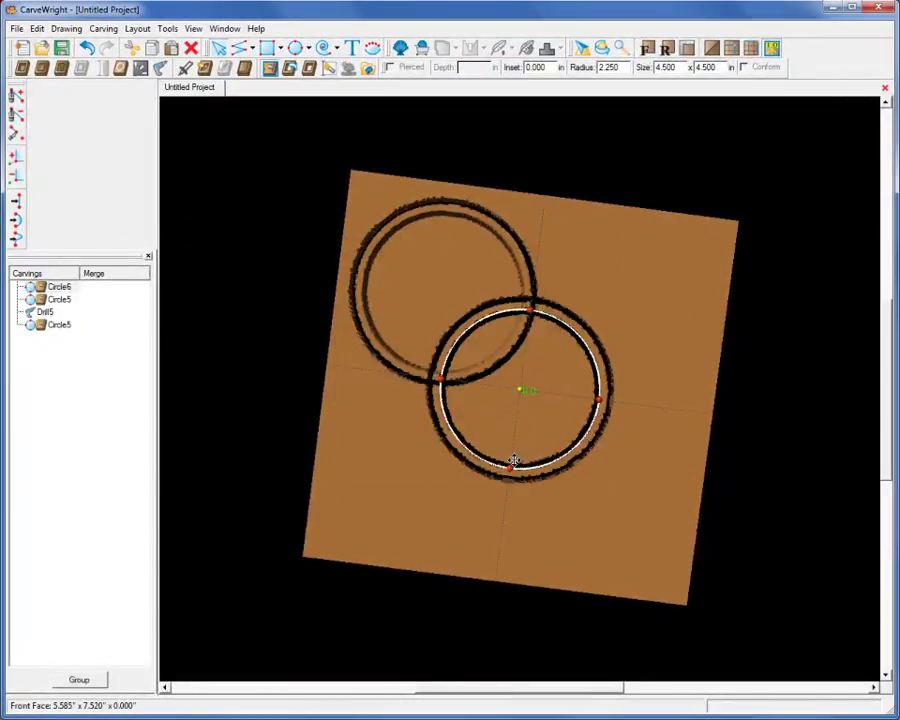
Move the concentric 4.5 in and 5 in cut-out ring to the lower right and inspect it in 3-D.
{"action": "left_click", "coordinate": [619, 442]}
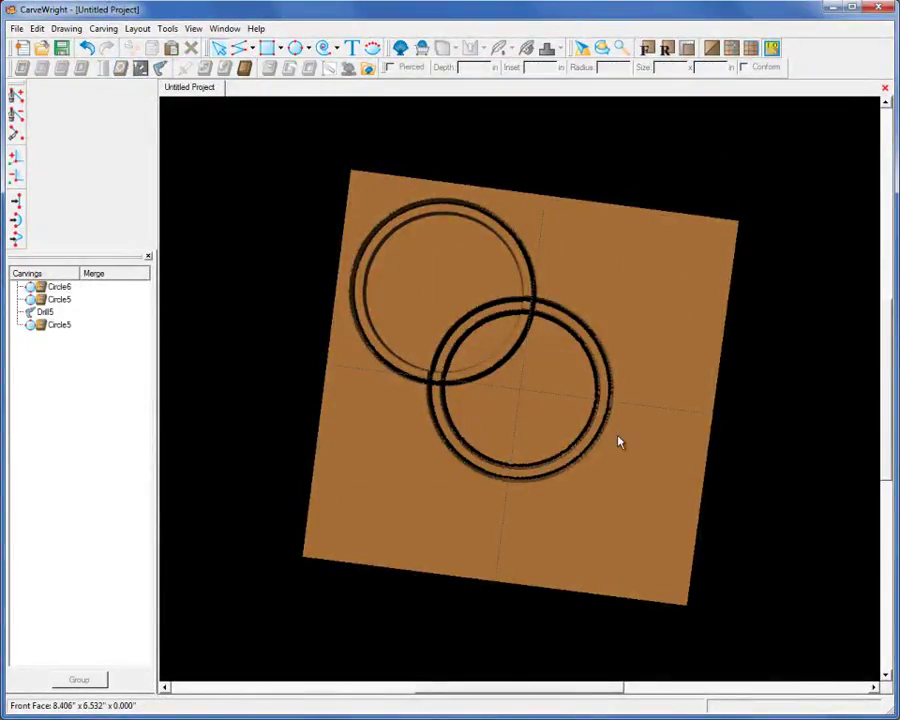
{"action": "left_click", "coordinate": [430, 288]}
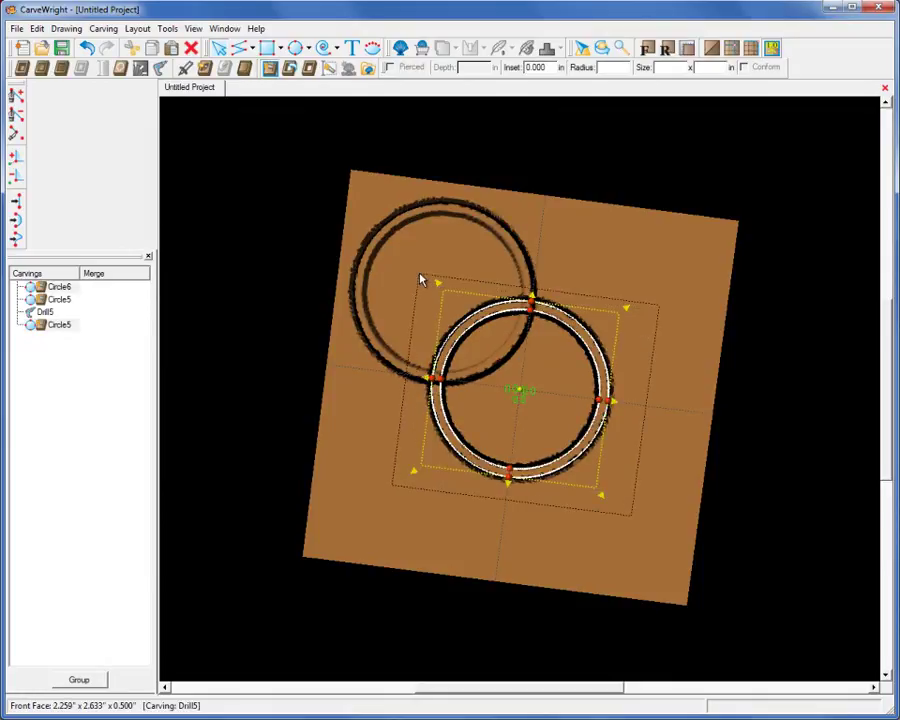
{"action": "right_click", "coordinate": [580, 333]}
{"action": "mouse_move", "coordinate": [630, 342]}
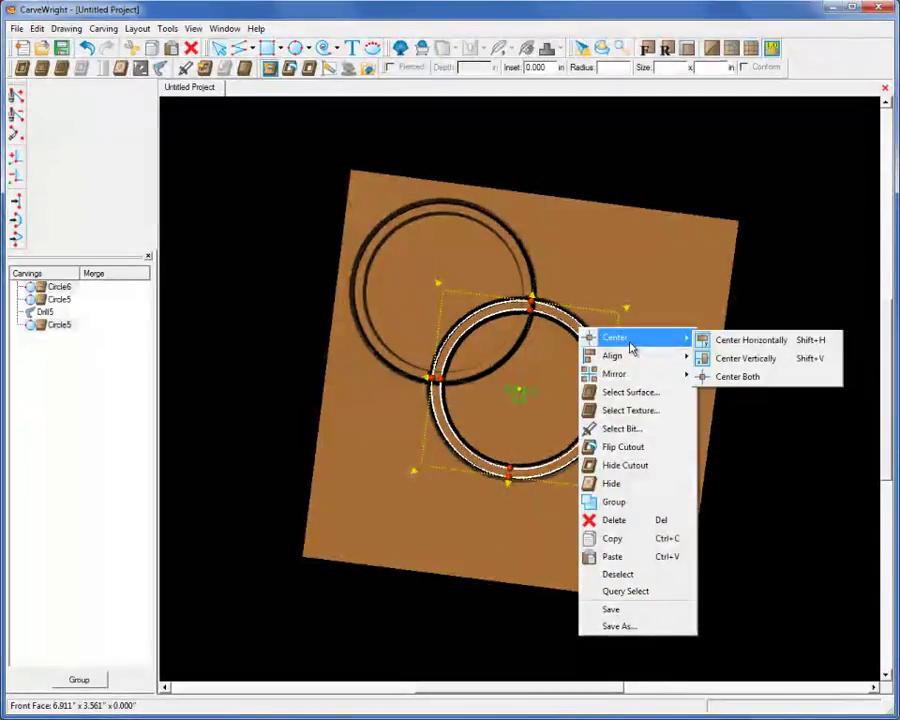
{"action": "left_click", "coordinate": [751, 381]}
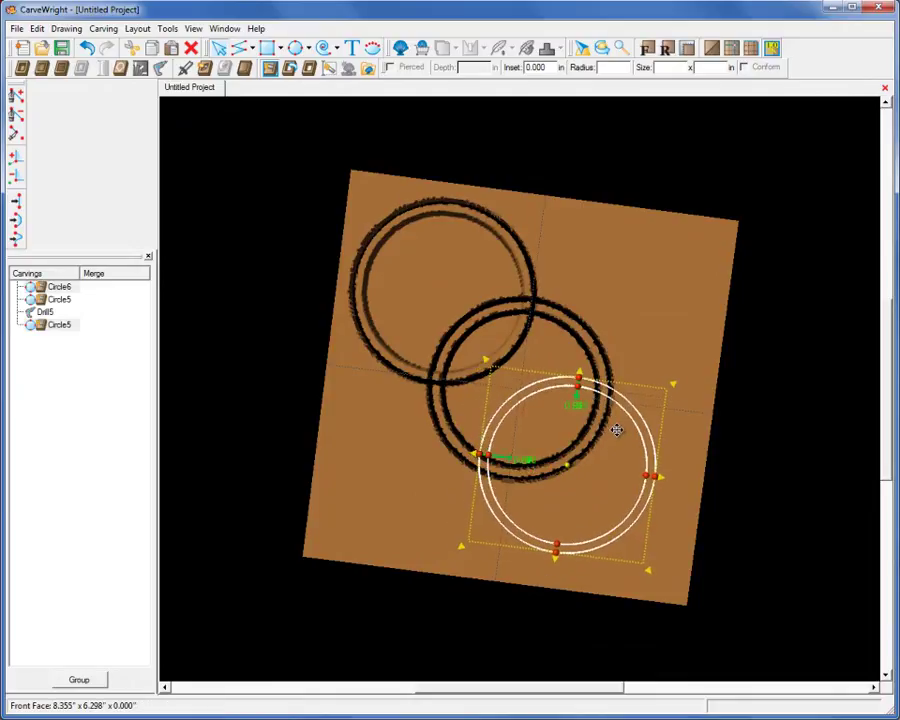
{"action": "left_click_drag", "start_coordinate": [683, 500], "coordinate": [570, 331]}
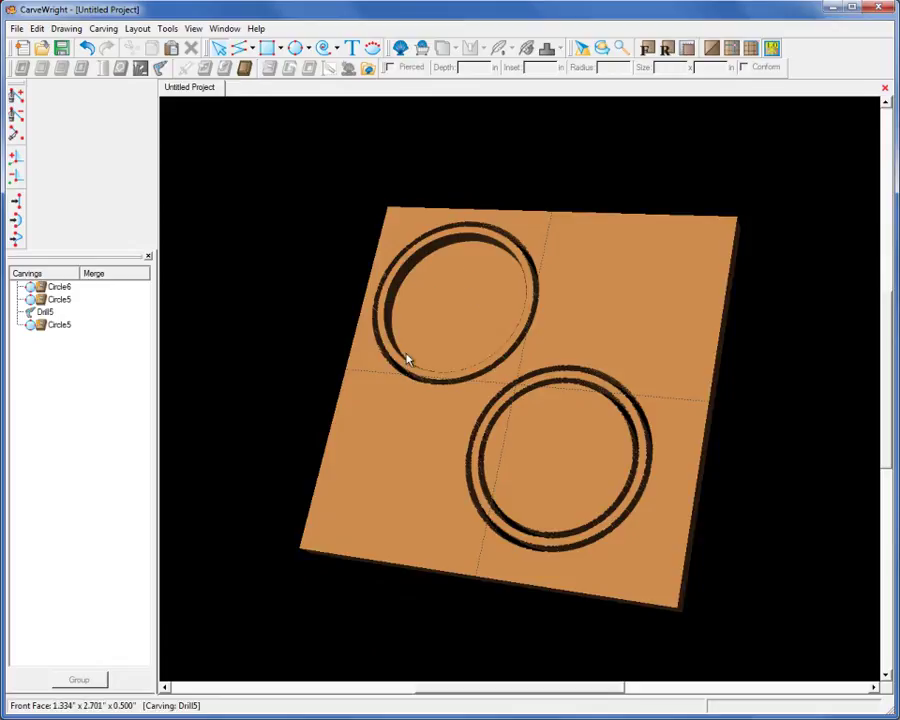
{"action": "left_click_drag", "start_coordinate": [659, 436], "coordinate": [600, 500]}
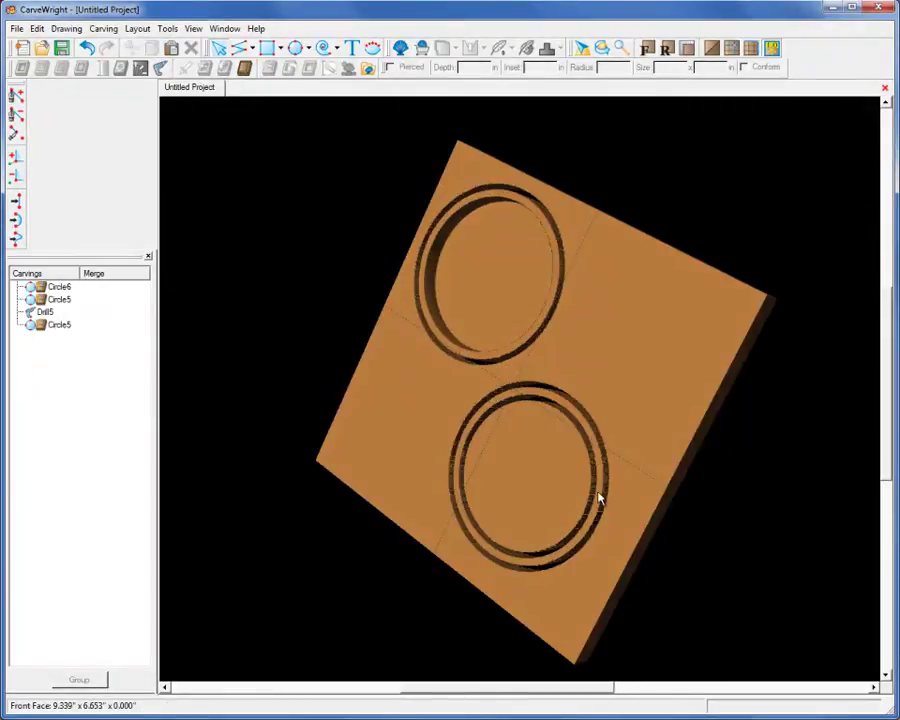
{"action": "left_click_drag", "start_coordinate": [538, 457], "coordinate": [629, 410]}
{"action": "left_click_drag", "start_coordinate": [573, 520], "coordinate": [546, 362]}
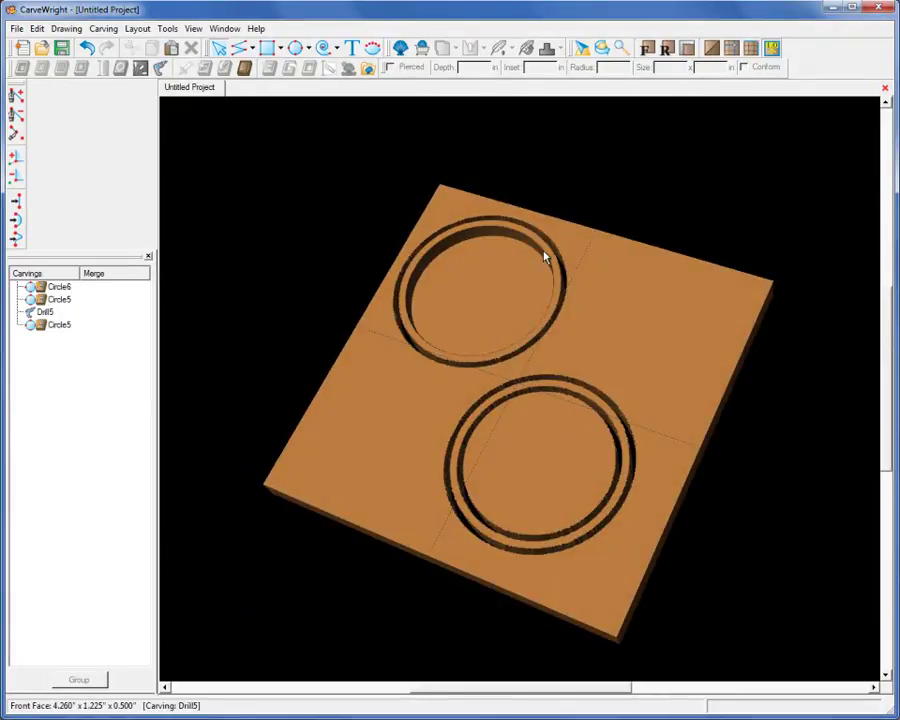